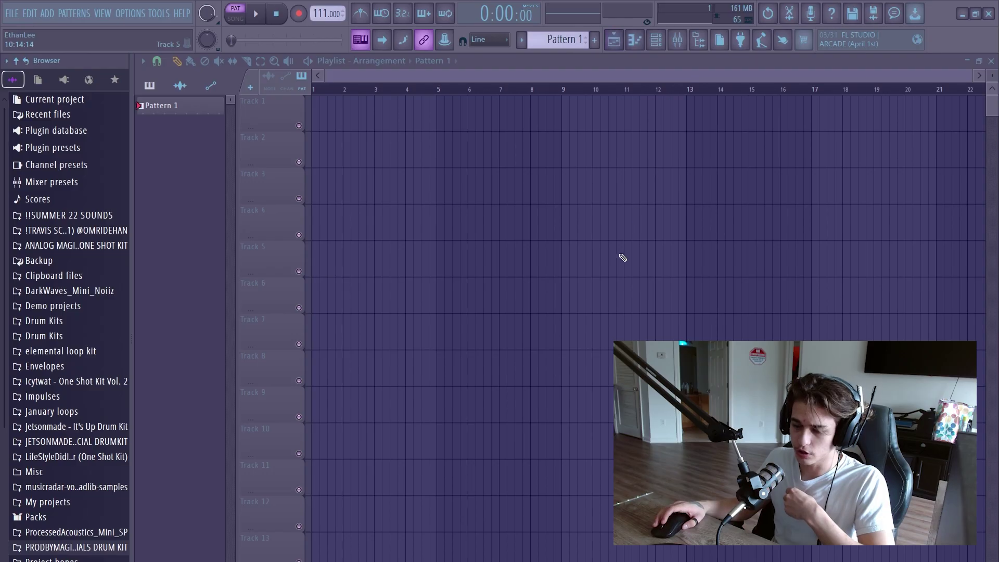
Step: Open the PRODBYMAGIC - ESSENTIALS DRUM KIT folder in the browser
{"action": "scroll", "coordinate": [67, 229], "scroll_direction": "down", "scroll_amount": 4}
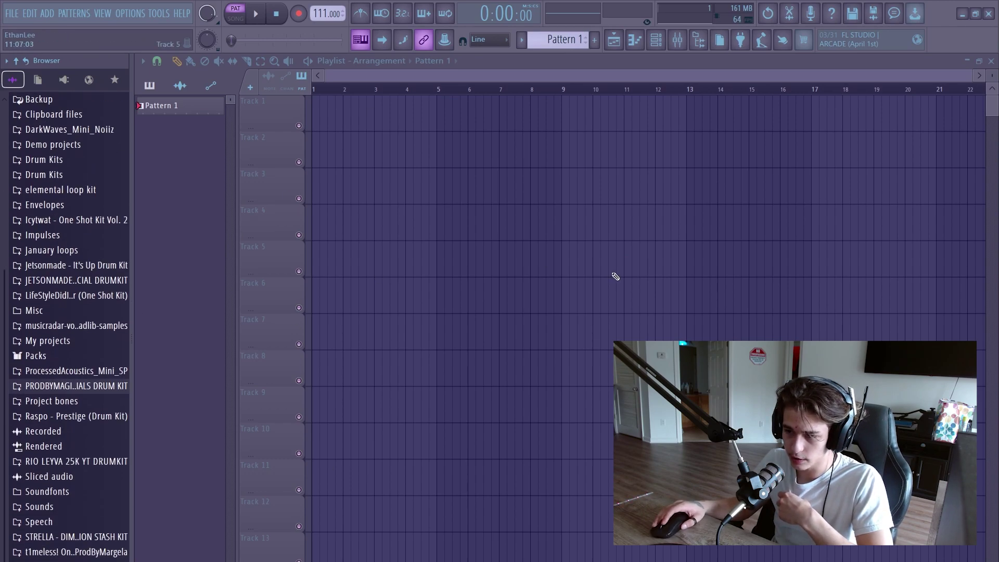
{"action": "left_click", "coordinate": [99, 388]}
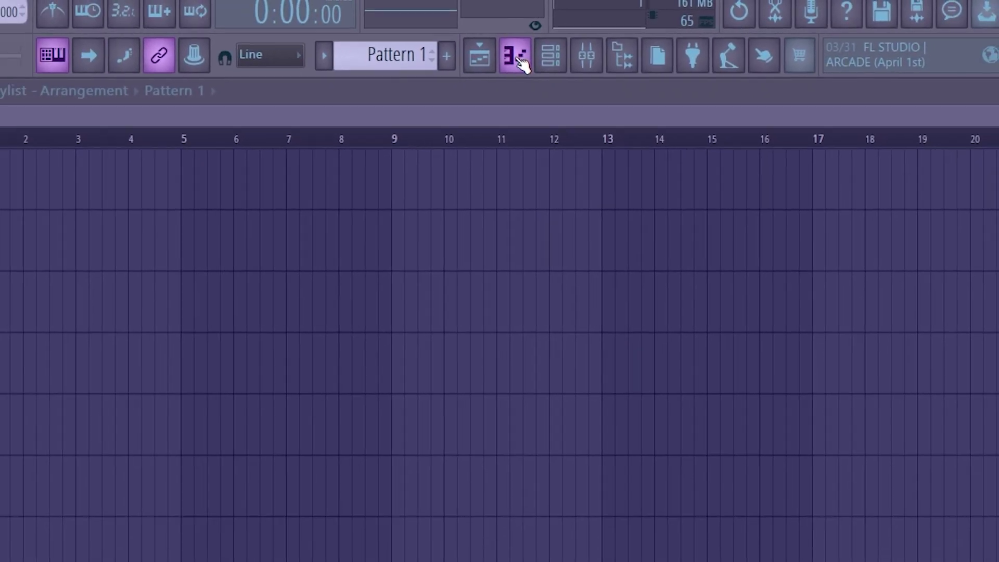
Step: View the piano roll, channel rack and mixer one after another and return to the playlist
{"action": "left_click", "coordinate": [634, 39]}
{"action": "left_click_drag", "start_coordinate": [571, 285], "coordinate": [602, 419]}
{"action": "left_click", "coordinate": [656, 39]}
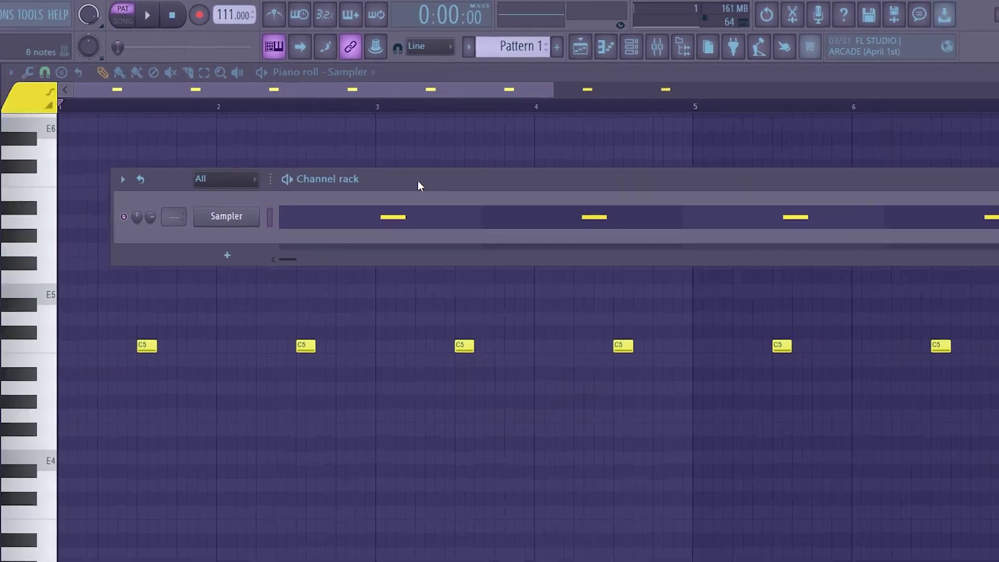
{"action": "left_click_drag", "start_coordinate": [478, 151], "coordinate": [490, 136]}
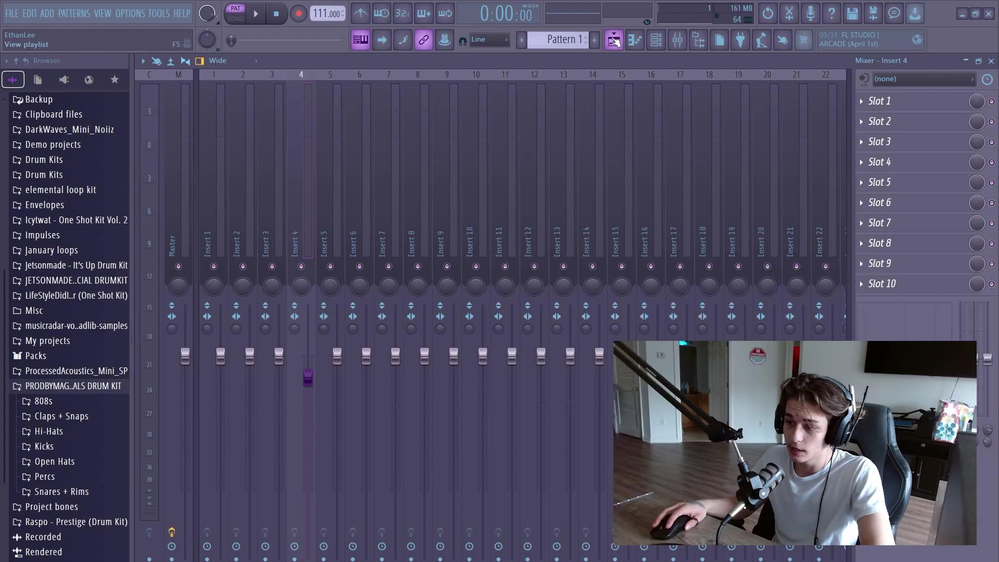
{"action": "left_click", "coordinate": [614, 40]}
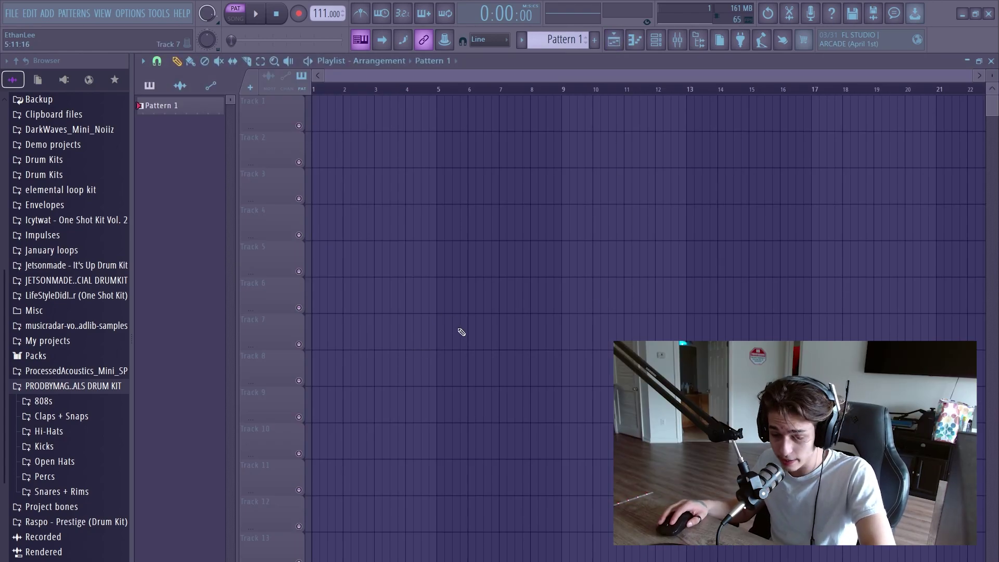
Step: Look through the list of drum kit and one-shot folders in the browser
{"action": "scroll", "coordinate": [73, 380], "scroll_direction": "up", "scroll_amount": 3}
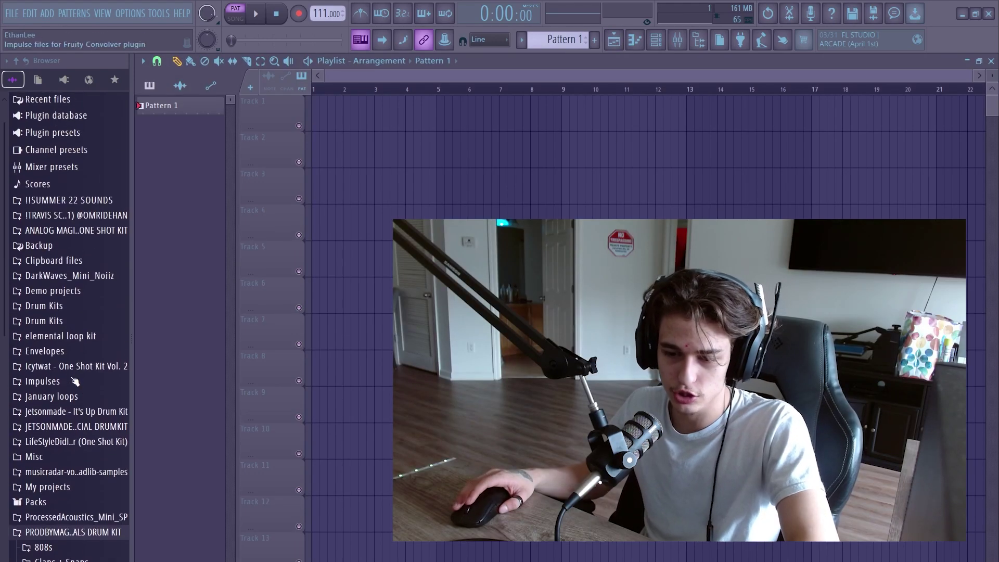
{"action": "scroll", "coordinate": [52, 380], "scroll_direction": "down", "scroll_amount": 5}
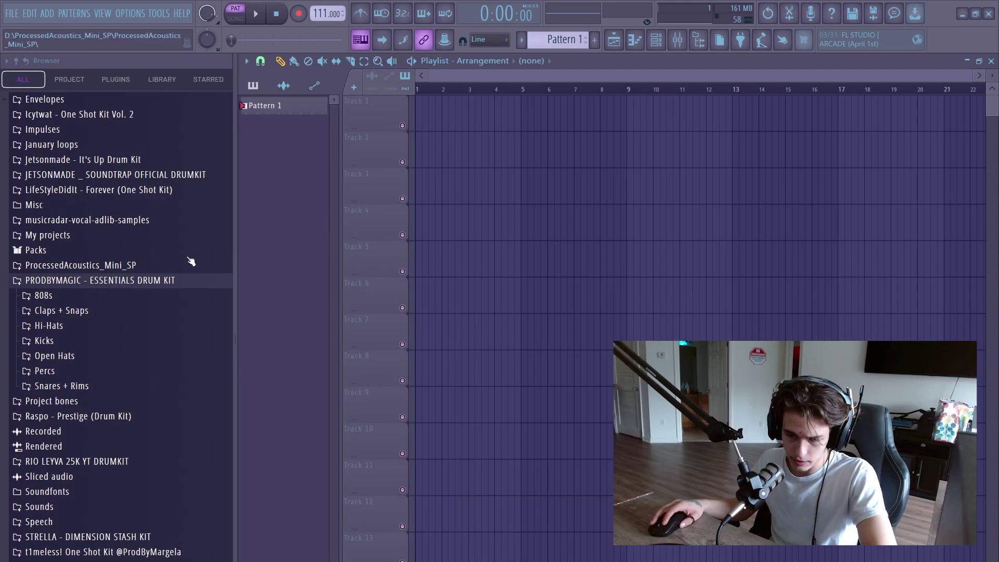
{"action": "scroll", "coordinate": [83, 370], "scroll_direction": "up", "scroll_amount": 5}
{"action": "scroll", "coordinate": [96, 422], "scroll_direction": "down", "scroll_amount": 5}
{"action": "scroll", "coordinate": [110, 305], "scroll_direction": "up", "scroll_amount": 5}
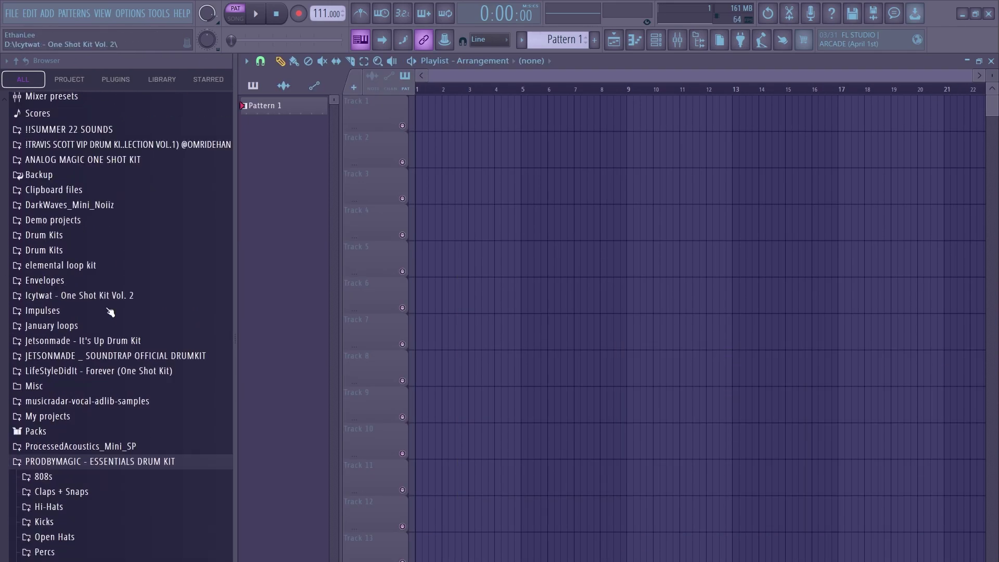
{"action": "scroll", "coordinate": [68, 258], "scroll_direction": "down", "scroll_amount": 5}
{"action": "scroll", "coordinate": [147, 358], "scroll_direction": "up", "scroll_amount": 5}
{"action": "scroll", "coordinate": [260, 495], "scroll_direction": "down", "scroll_amount": 5}
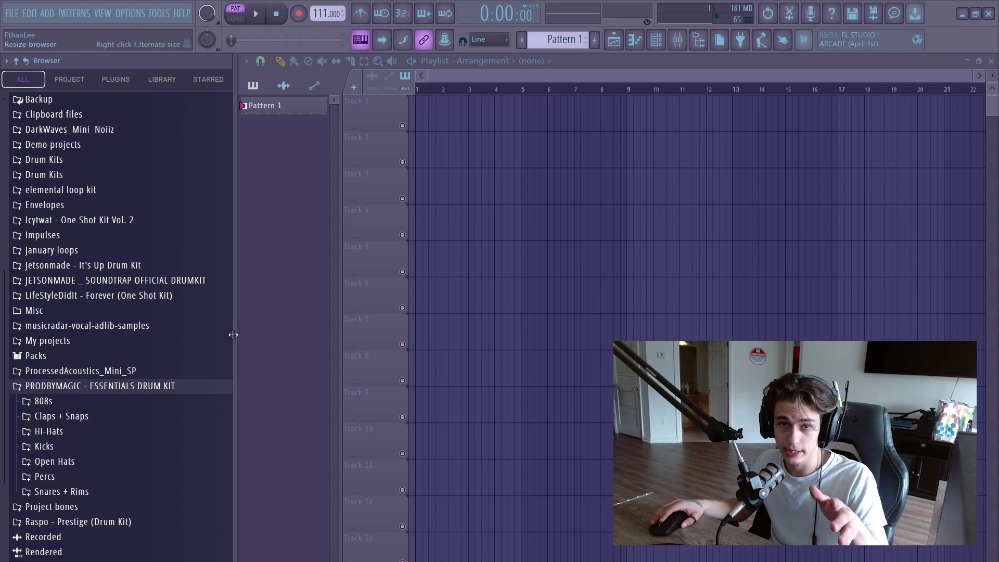
{"action": "scroll", "coordinate": [229, 336], "scroll_direction": "down", "scroll_amount": 3}
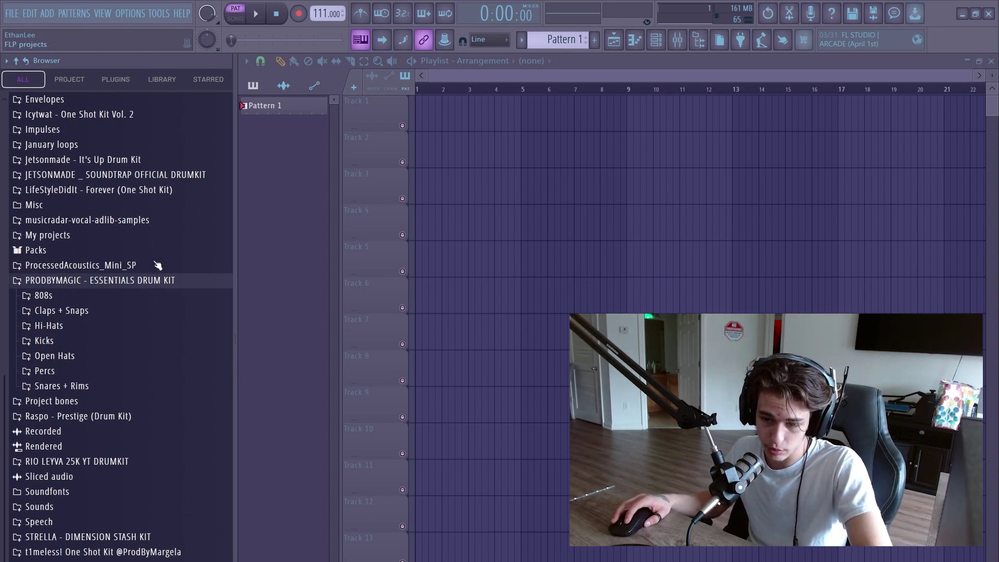
Step: Review the available sound kits, collapsing and reopening the PRODBYMAGIC - ESSENTIALS DRUM KIT folder
{"action": "left_click", "coordinate": [105, 281]}
{"action": "scroll", "coordinate": [82, 314], "scroll_direction": "up", "scroll_amount": 4}
{"action": "scroll", "coordinate": [128, 399], "scroll_direction": "down", "scroll_amount": 4}
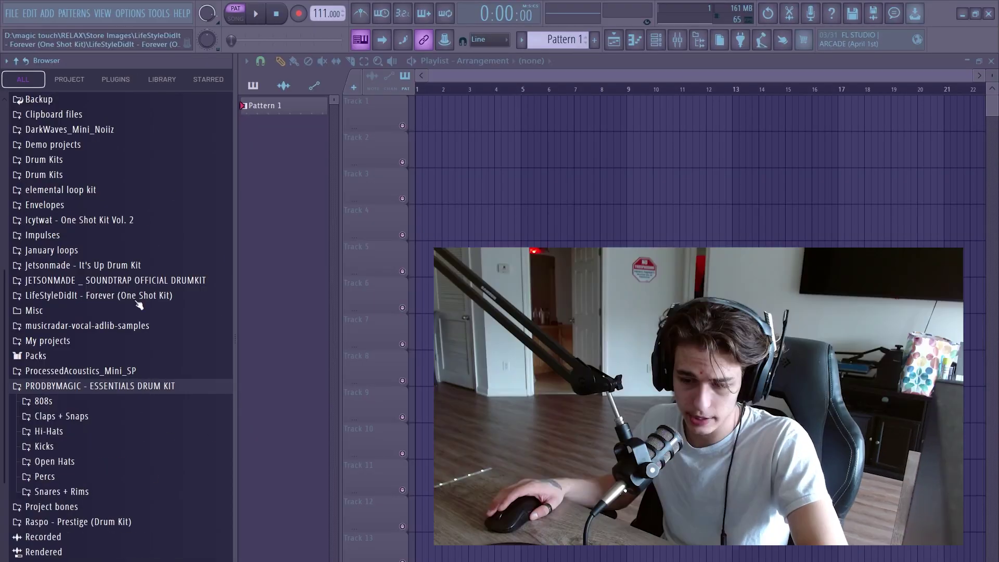
{"action": "scroll", "coordinate": [136, 302], "scroll_direction": "down", "scroll_amount": 3}
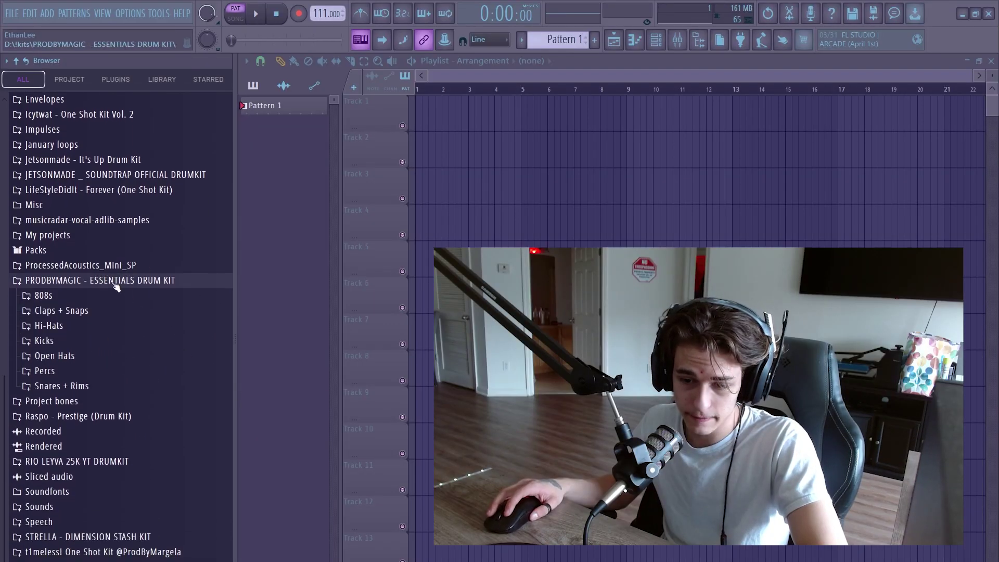
{"action": "scroll", "coordinate": [136, 377], "scroll_direction": "down", "scroll_amount": 3}
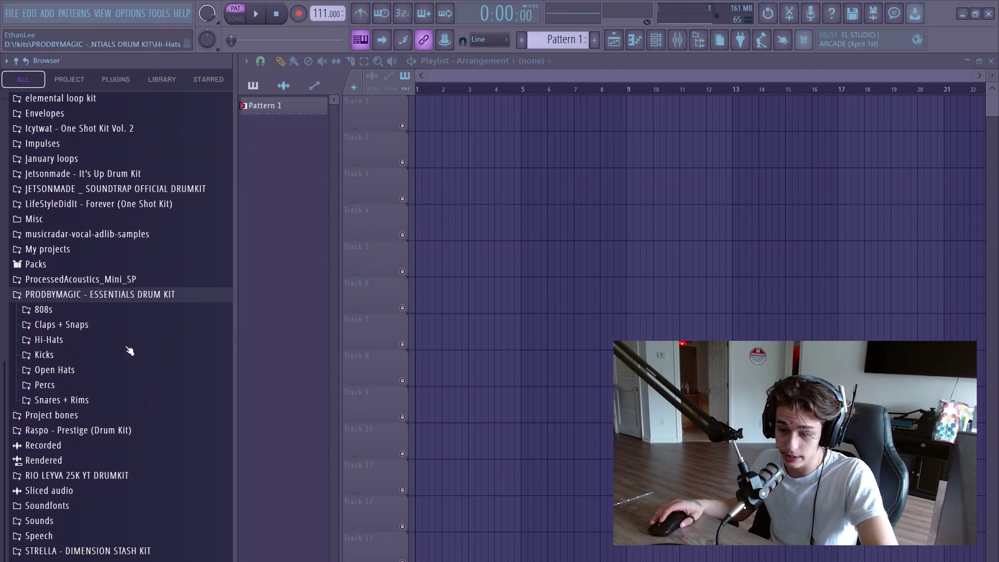
{"action": "scroll", "coordinate": [125, 354], "scroll_direction": "down", "scroll_amount": 1}
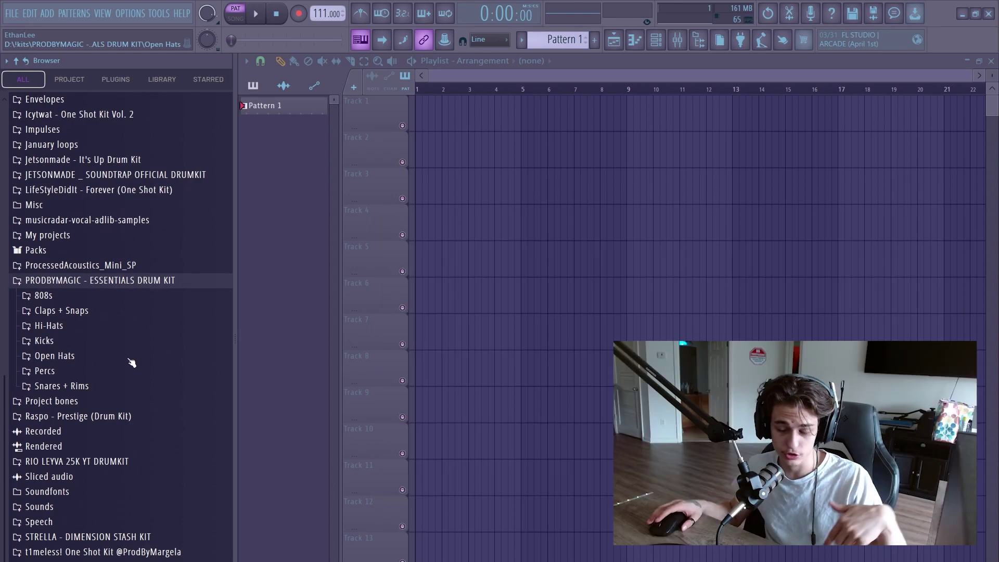
{"action": "scroll", "coordinate": [124, 359], "scroll_direction": "up", "scroll_amount": 6}
{"action": "scroll", "coordinate": [120, 359], "scroll_direction": "down", "scroll_amount": 4}
{"action": "left_click", "coordinate": [117, 360]}
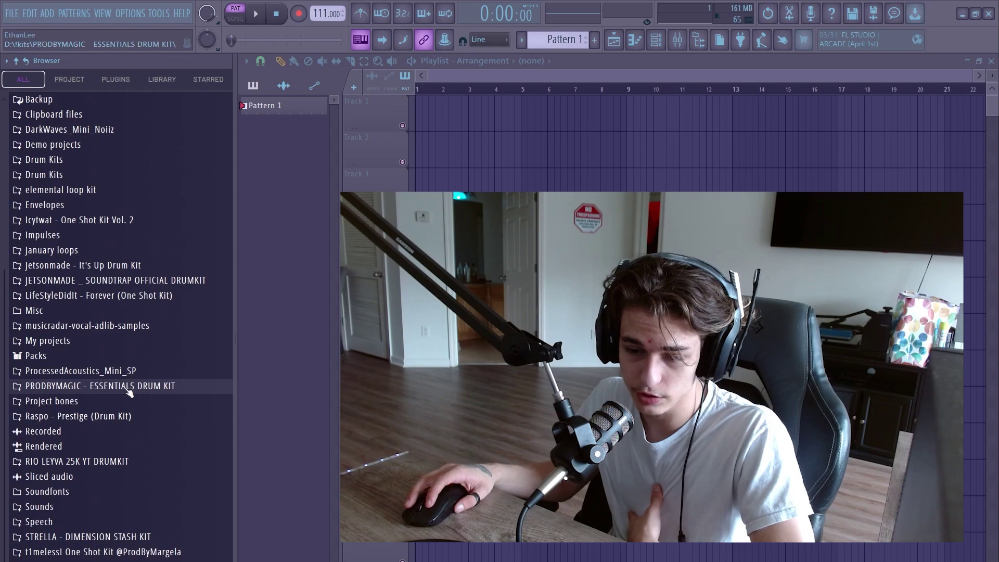
{"action": "left_click", "coordinate": [120, 392]}
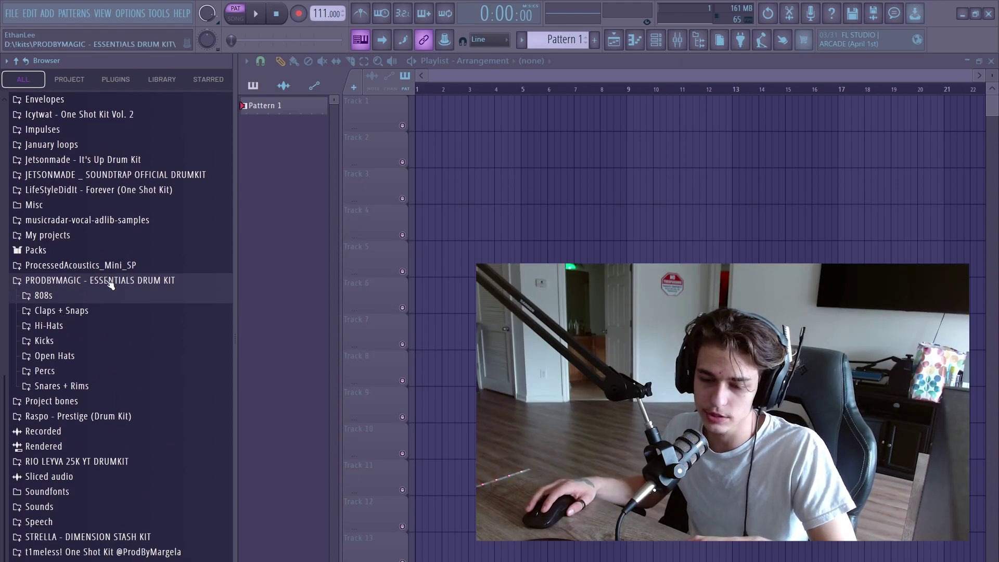
Step: Audition samples in the drum kit's 808s folder and collapse the folder
{"action": "left_click", "coordinate": [107, 296]}
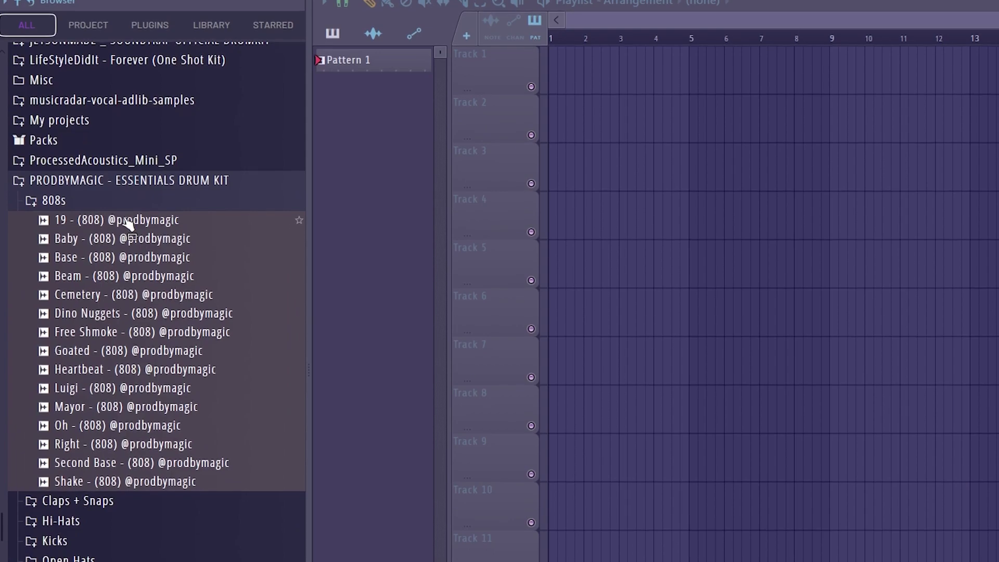
{"action": "left_click", "coordinate": [99, 311]}
{"action": "left_click", "coordinate": [102, 367]}
{"action": "key", "text": "Down"}
{"action": "key", "text": "Down"}
{"action": "key", "text": "Down"}
{"action": "key", "text": "Down"}
{"action": "key", "text": "Down"}
{"action": "key", "text": "Down"}
{"action": "key", "text": "Down"}
{"action": "key", "text": "Down"}
{"action": "key", "text": "Down"}
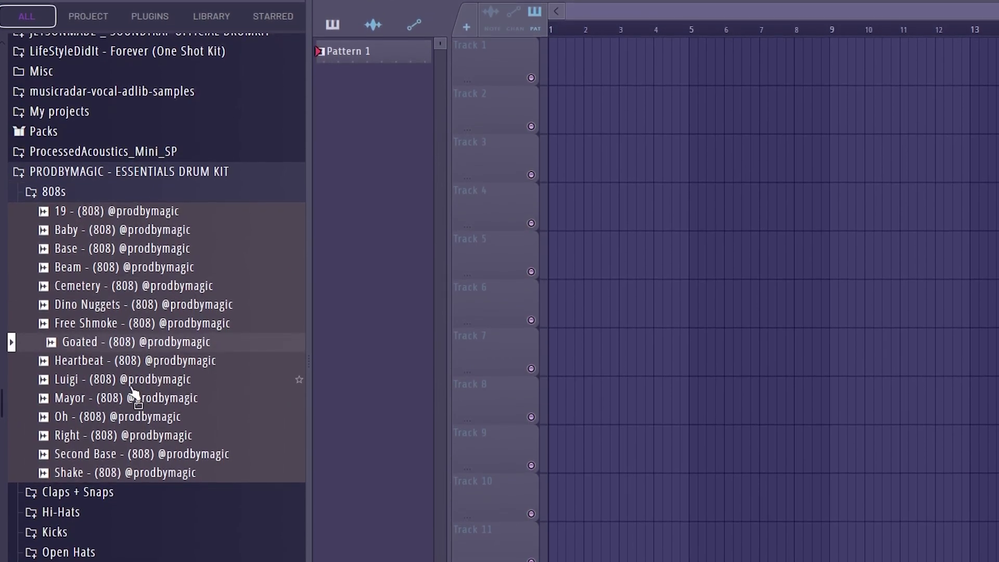
{"action": "left_click", "coordinate": [82, 187]}
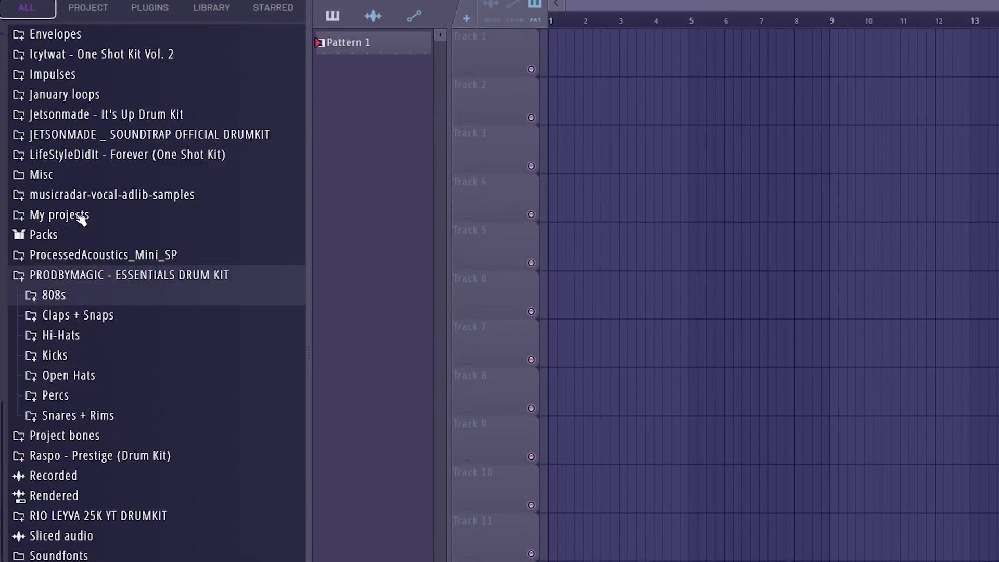
Step: Audition the samples in the drum kit's Claps + Snaps folder and collapse the folder
{"action": "left_click", "coordinate": [81, 316]}
{"action": "left_click", "coordinate": [100, 372]}
{"action": "left_click", "coordinate": [105, 387]}
{"action": "left_click", "coordinate": [108, 405]}
{"action": "left_click", "coordinate": [112, 422]}
{"action": "left_click", "coordinate": [114, 439]}
{"action": "left_click", "coordinate": [114, 453]}
{"action": "left_click", "coordinate": [113, 473]}
{"action": "left_click", "coordinate": [117, 488]}
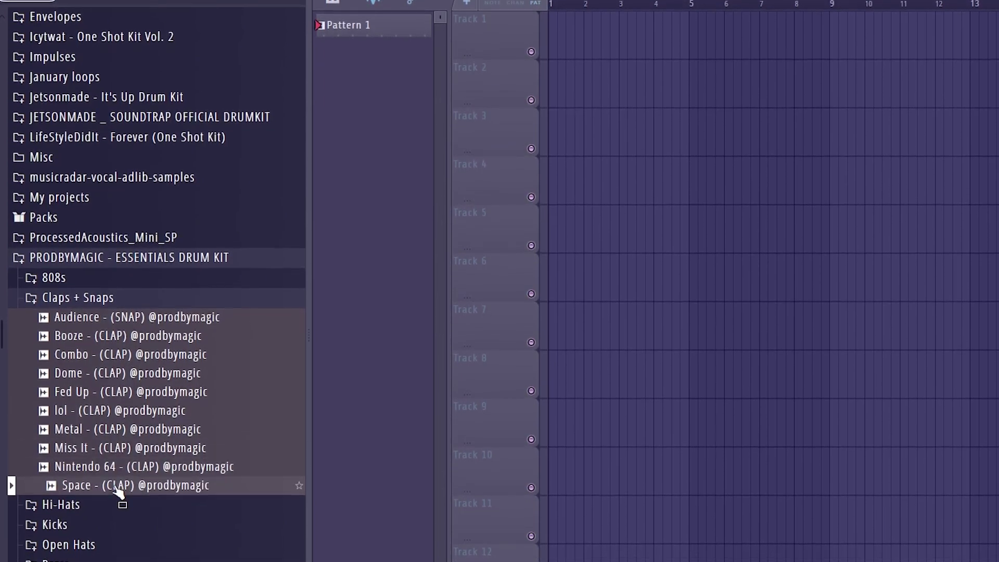
{"action": "left_click", "coordinate": [92, 297]}
Step: Audition several samples in the drum kit's Hi-Hats folder and collapse the folder
{"action": "left_click", "coordinate": [86, 314]}
{"action": "left_click", "coordinate": [96, 370]}
{"action": "left_click", "coordinate": [122, 498]}
{"action": "left_click", "coordinate": [124, 553]}
{"action": "left_click", "coordinate": [118, 518]}
{"action": "left_click", "coordinate": [112, 406]}
{"action": "left_click", "coordinate": [103, 331]}
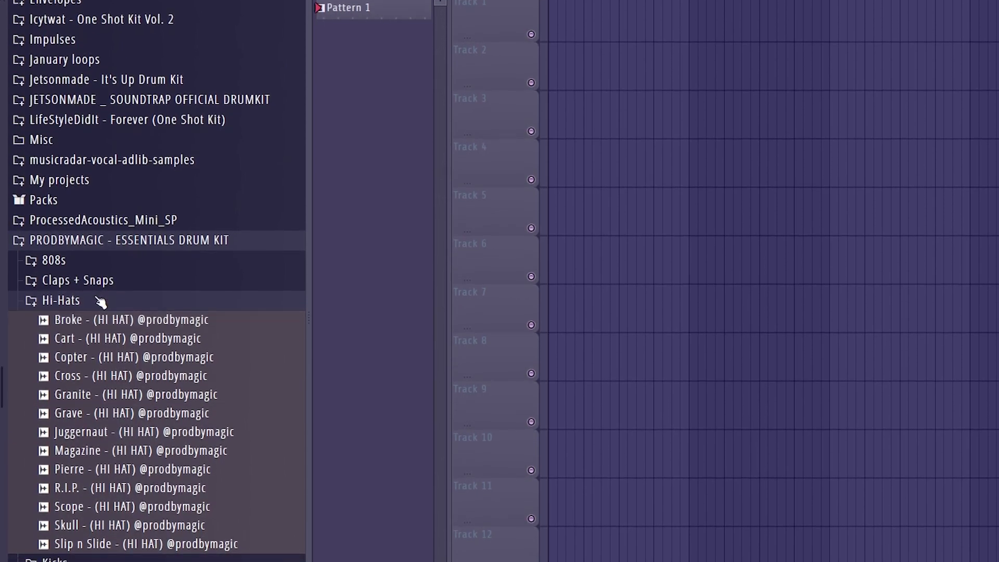
{"action": "left_click", "coordinate": [100, 302]}
Step: Open the drum kit's Open Hats folder and audition several of its samples
{"action": "left_click", "coordinate": [78, 342]}
{"action": "left_click", "coordinate": [85, 381]}
{"action": "left_click", "coordinate": [112, 520]}
{"action": "left_click", "coordinate": [85, 465]}
{"action": "left_click", "coordinate": [99, 427]}
Step: Audition the 999, Rack and Vertical samples in the drum kit's Kicks folder and collapse the folder
{"action": "left_click", "coordinate": [70, 310]}
{"action": "left_click", "coordinate": [67, 327]}
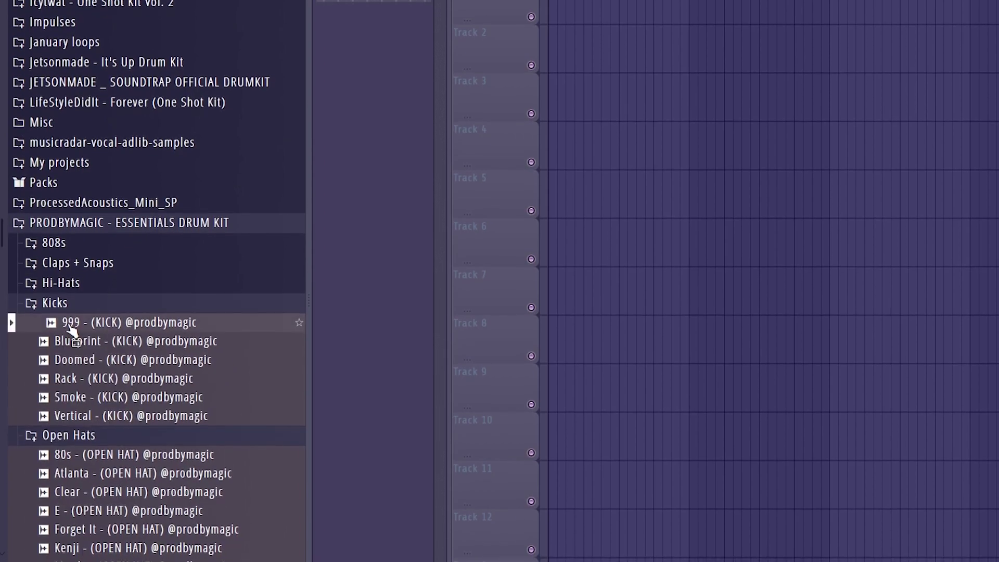
{"action": "left_click", "coordinate": [96, 375]}
{"action": "left_click", "coordinate": [99, 411]}
{"action": "left_click", "coordinate": [94, 297]}
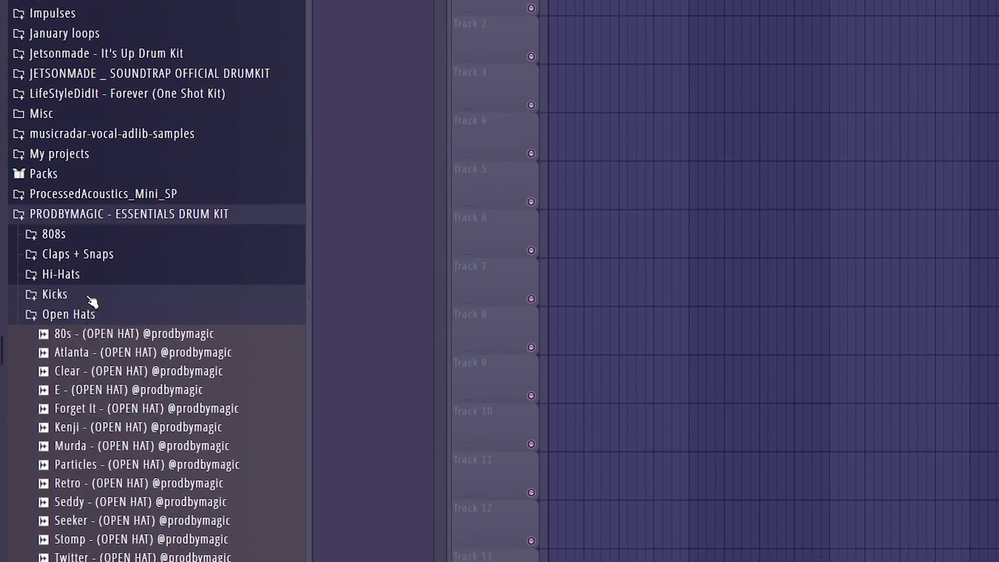
Step: Collapse the Open Hats folder and audition several samples in the drum kit's Percs folder
{"action": "left_click", "coordinate": [73, 312]}
{"action": "left_click", "coordinate": [57, 333]}
{"action": "left_click", "coordinate": [85, 371]}
{"action": "left_click", "coordinate": [104, 442]}
{"action": "left_click", "coordinate": [83, 495]}
{"action": "left_click", "coordinate": [73, 328]}
Step: Audition several samples in the drum kit's Snares + Rims folder and collapse the folder
{"action": "left_click", "coordinate": [73, 348]}
{"action": "left_click", "coordinate": [100, 375]}
{"action": "left_click", "coordinate": [122, 472]}
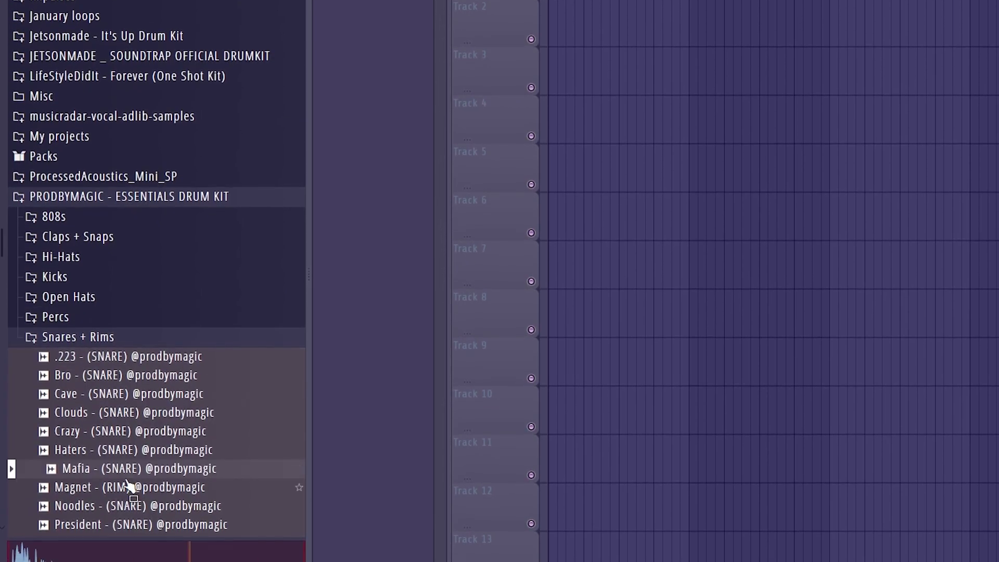
{"action": "scroll", "coordinate": [125, 480], "scroll_direction": "down", "scroll_amount": 2}
{"action": "left_click", "coordinate": [121, 415]}
{"action": "left_click", "coordinate": [103, 320]}
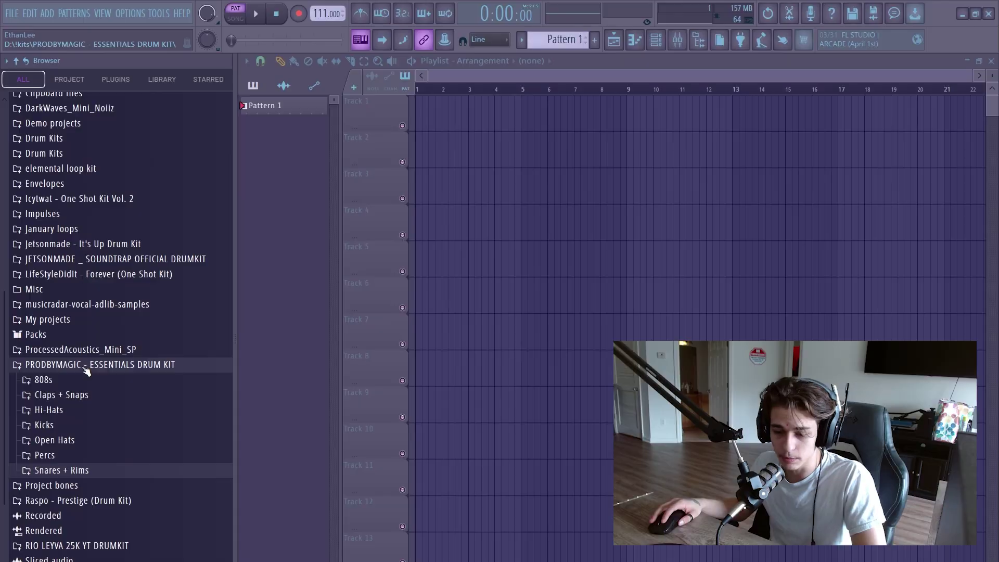
Step: Collapse the PRODBYMAGIC drum kit folder and look over the other sound folders in the browser
{"action": "left_click", "coordinate": [85, 365]}
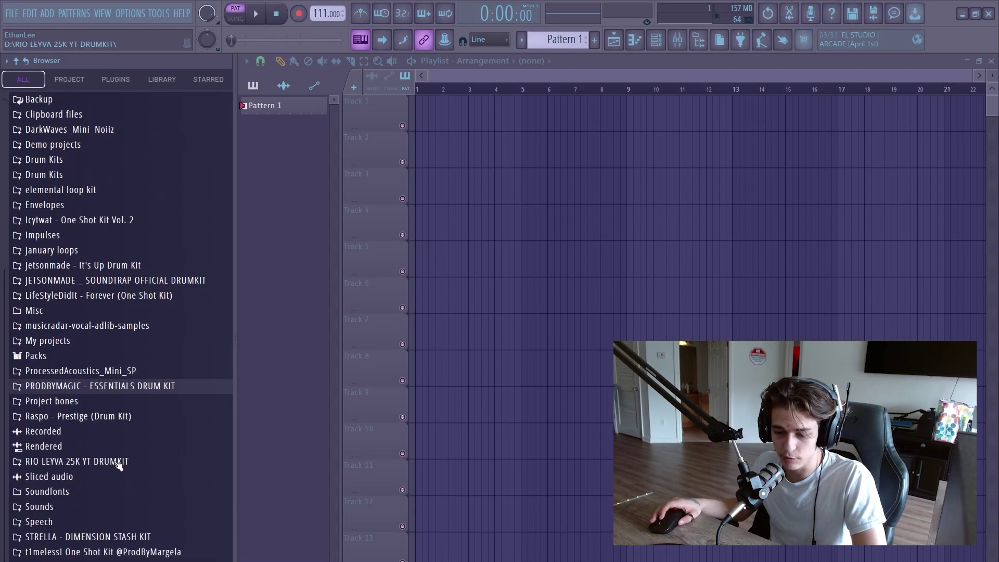
{"action": "scroll", "coordinate": [122, 388], "scroll_direction": "down", "scroll_amount": 2}
{"action": "scroll", "coordinate": [128, 372], "scroll_direction": "up", "scroll_amount": 2}
{"action": "scroll", "coordinate": [132, 354], "scroll_direction": "down", "scroll_amount": 2}
{"action": "scroll", "coordinate": [115, 368], "scroll_direction": "up", "scroll_amount": 3}
{"action": "scroll", "coordinate": [106, 380], "scroll_direction": "down", "scroll_amount": 3}
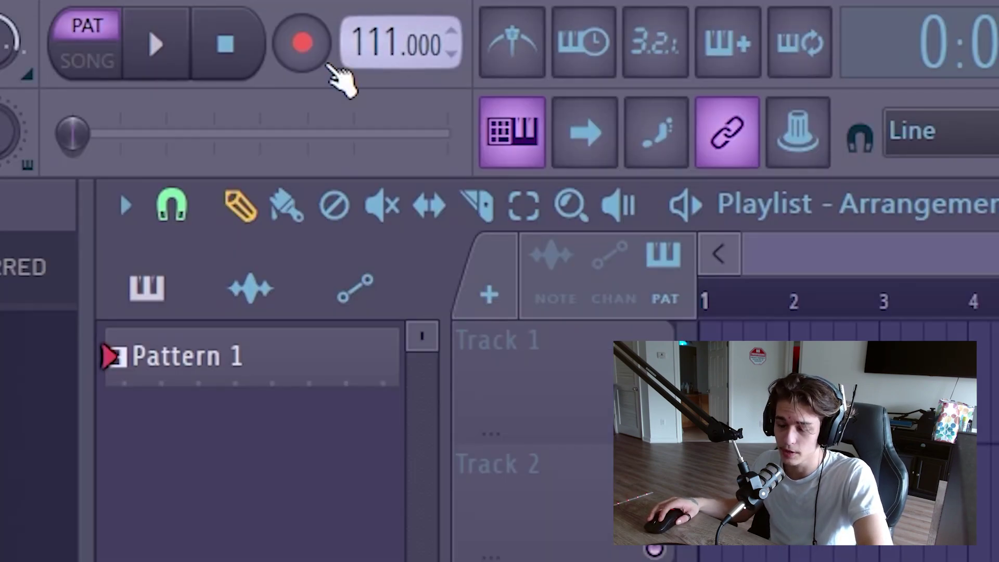
Step: Set the project tempo to 138 BPM and display the channel rack over the playlist's upper tracks
{"action": "left_click_drag", "start_coordinate": [318, 12], "coordinate": [318, 4]}
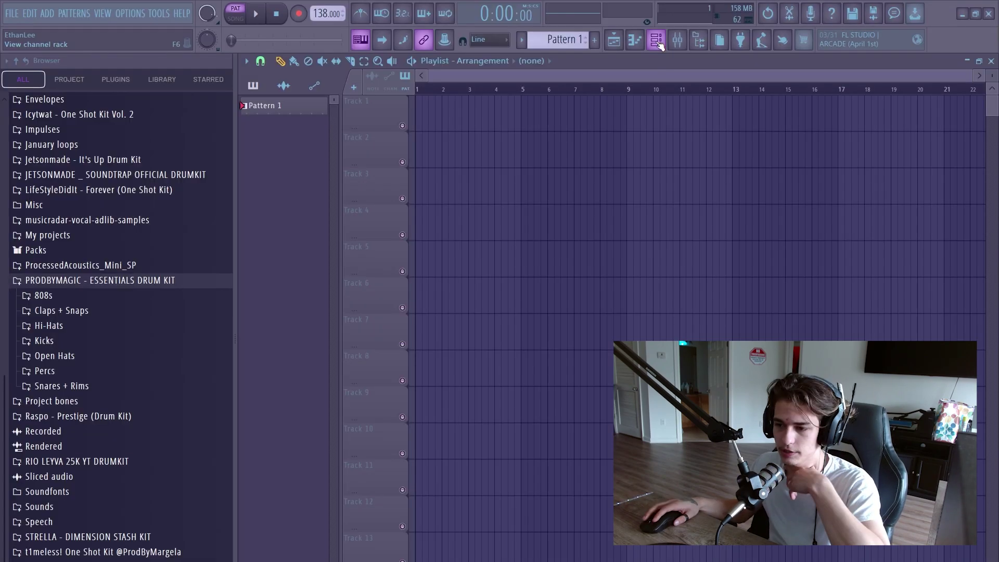
{"action": "left_click", "coordinate": [657, 41]}
{"action": "left_click", "coordinate": [657, 41]}
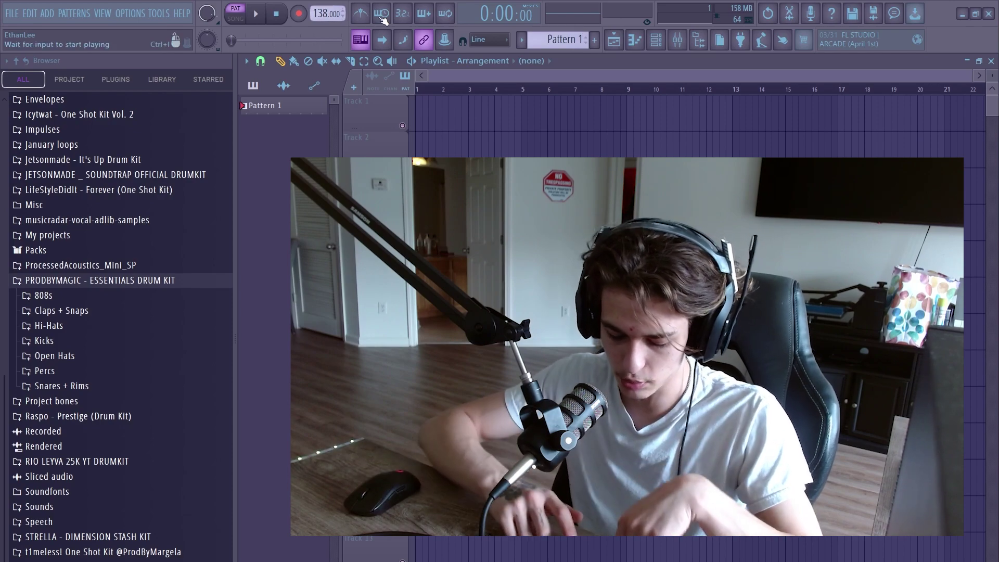
{"action": "key", "text": "F6"}
{"action": "left_click_drag", "start_coordinate": [581, 142], "coordinate": [524, 136]}
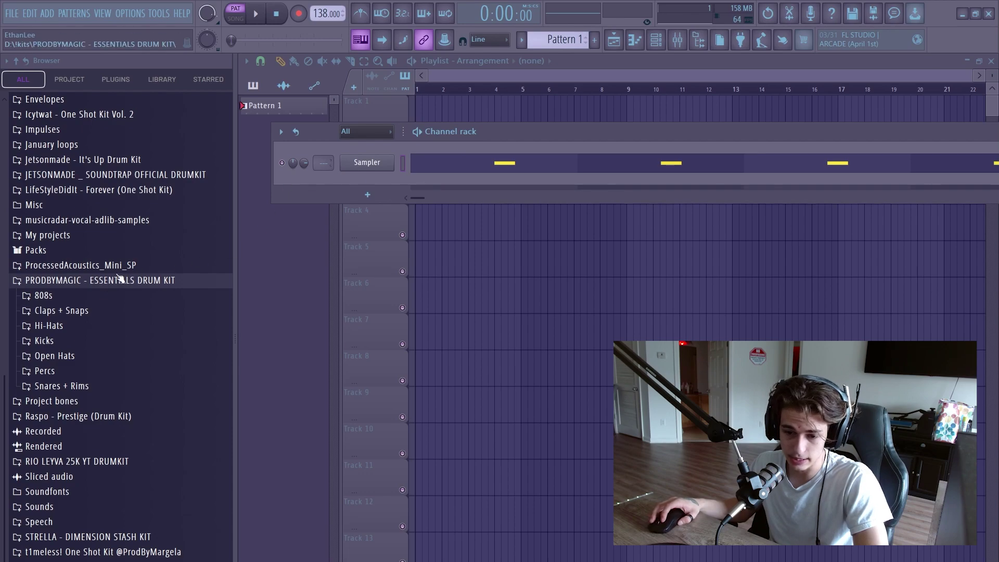
Step: Add the Booze clap and the Baby 808 from the PRODBYMAGIC drum kit to the channel rack as new channels
{"action": "left_click", "coordinate": [81, 311]}
{"action": "left_click_drag", "start_coordinate": [74, 335], "coordinate": [354, 180]}
{"action": "left_click", "coordinate": [44, 295]}
{"action": "left_click", "coordinate": [66, 324]}
{"action": "left_click_drag", "start_coordinate": [65, 324], "coordinate": [366, 217]}
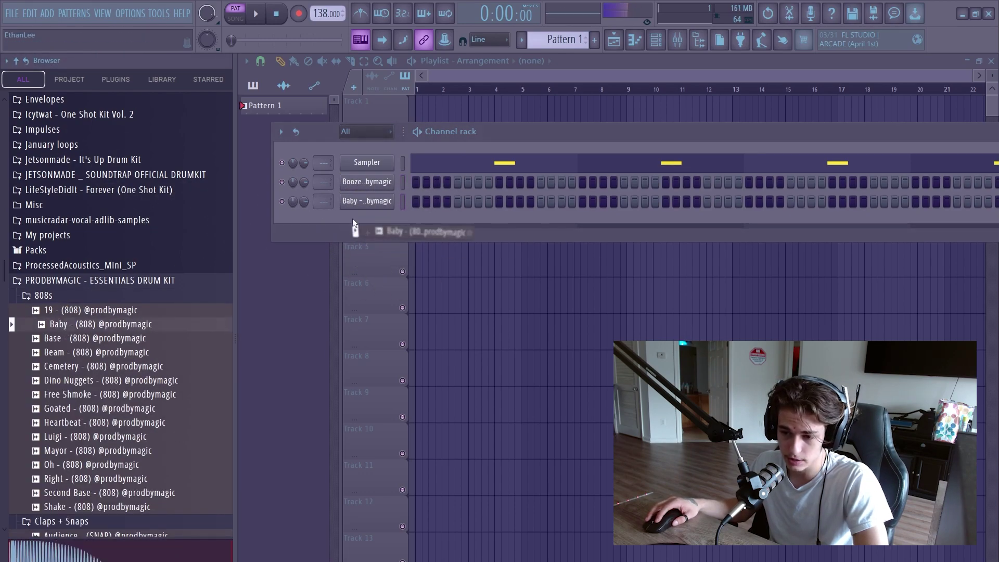
{"action": "left_click", "coordinate": [73, 281]}
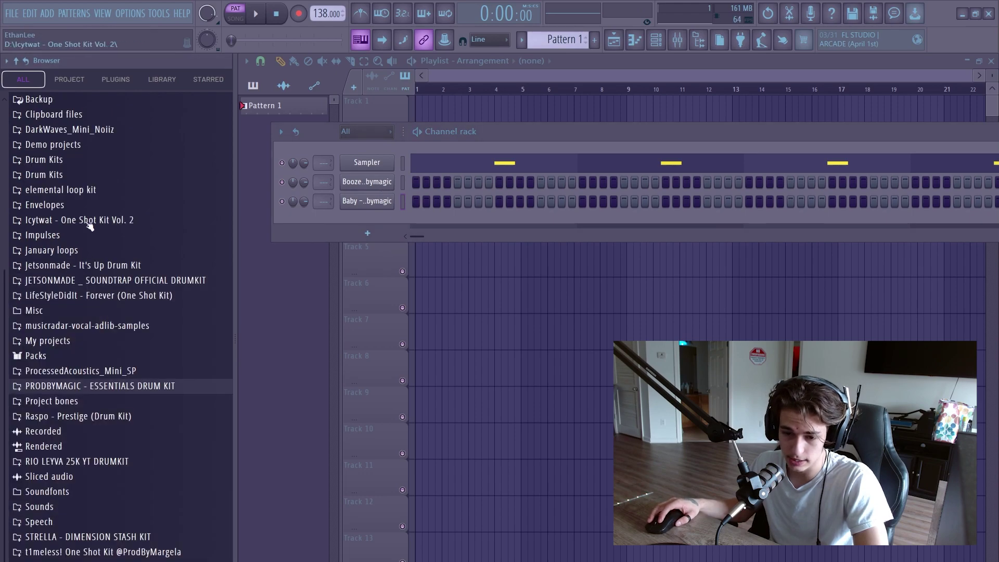
Step: Audition the KEYS samples in Icytwat - One Shot Kit Vol. 2 and add KEYS 2 to the channel rack directly below the Sampler
{"action": "left_click", "coordinate": [89, 224]}
{"action": "left_click", "coordinate": [79, 232]}
{"action": "left_click", "coordinate": [68, 266]}
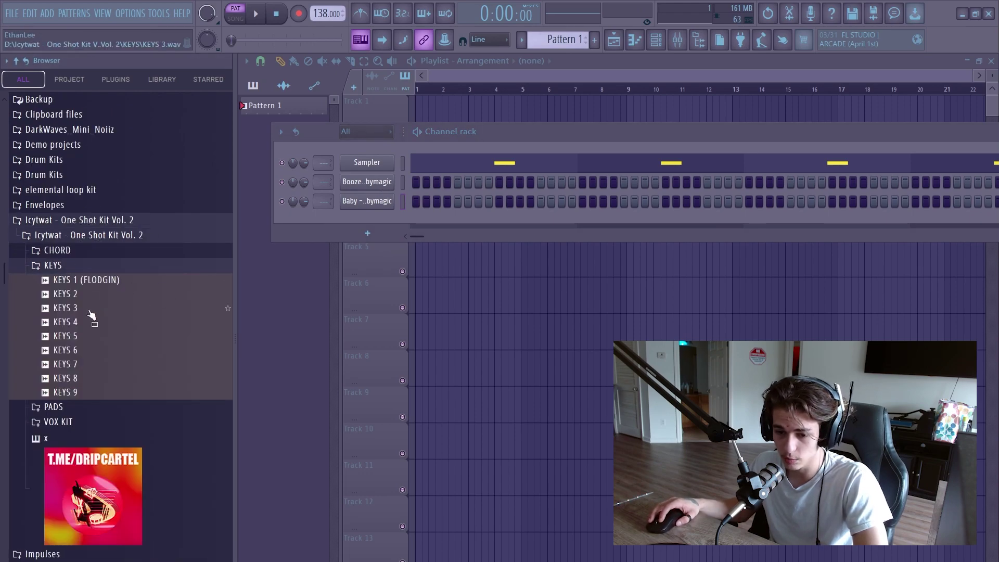
{"action": "left_click", "coordinate": [72, 301]}
{"action": "left_click", "coordinate": [82, 339]}
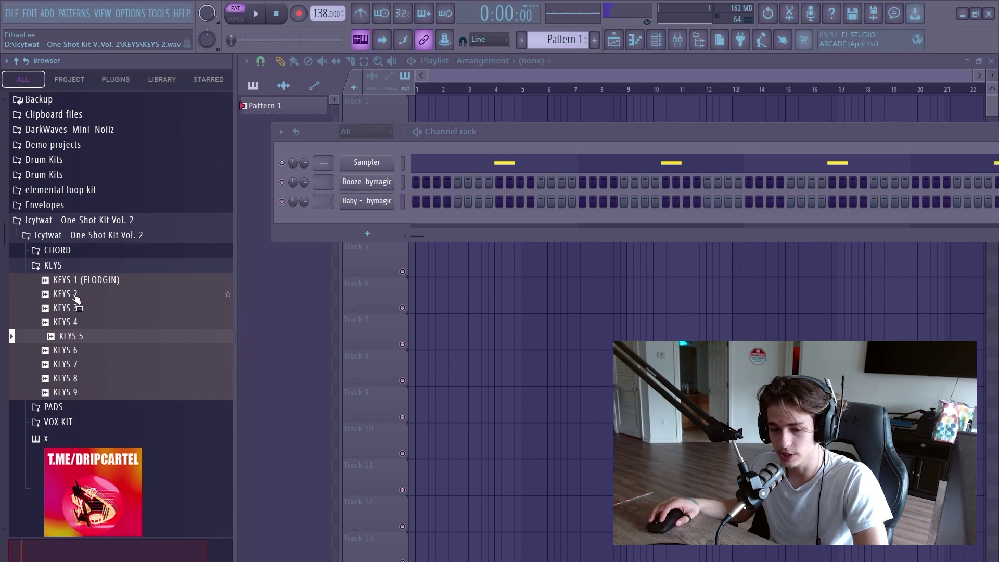
{"action": "left_click_drag", "start_coordinate": [75, 298], "coordinate": [325, 219]}
{"action": "left_click_drag", "start_coordinate": [379, 174], "coordinate": [382, 179]}
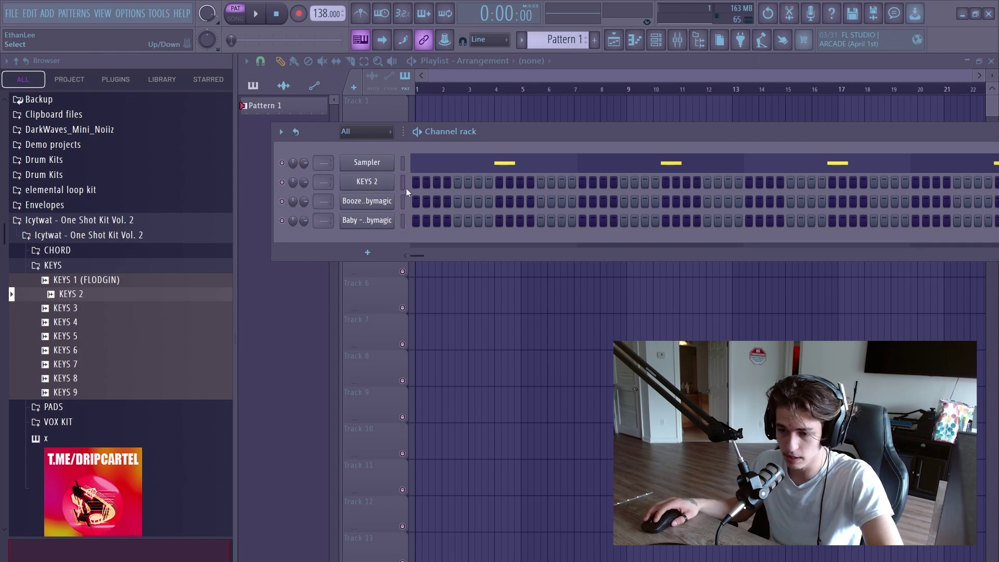
Step: Move the KEYS 2 channel above the Sampler in the channel rack and collapse the Icytwat - One Shot Kit Vol. 2 folder in the browser
{"action": "key", "text": "alt+Up"}
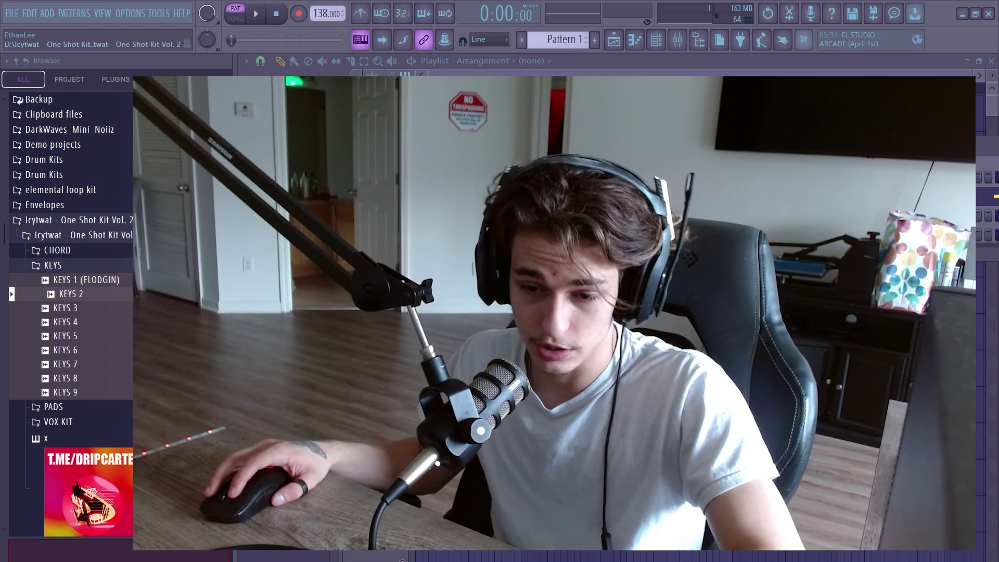
{"action": "left_click", "coordinate": [156, 265]}
{"action": "left_click", "coordinate": [157, 235]}
{"action": "left_click", "coordinate": [156, 220]}
{"action": "scroll", "coordinate": [156, 220], "scroll_direction": "up", "scroll_amount": 4}
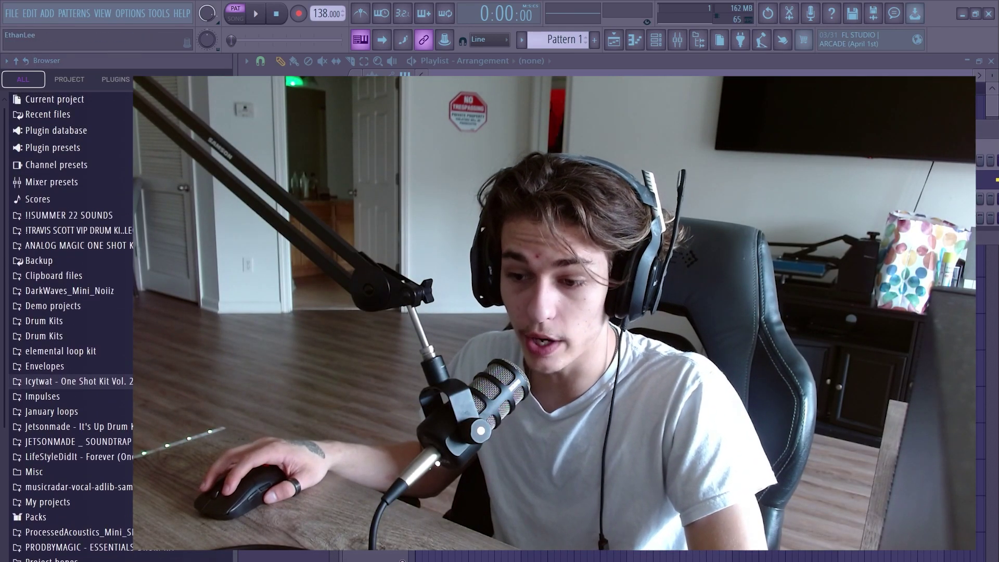
Step: Reposition the channel rack so its channel names and controls are visible, and open the piano roll for the KEYS 2 channel
{"action": "left_click", "coordinate": [604, 259]}
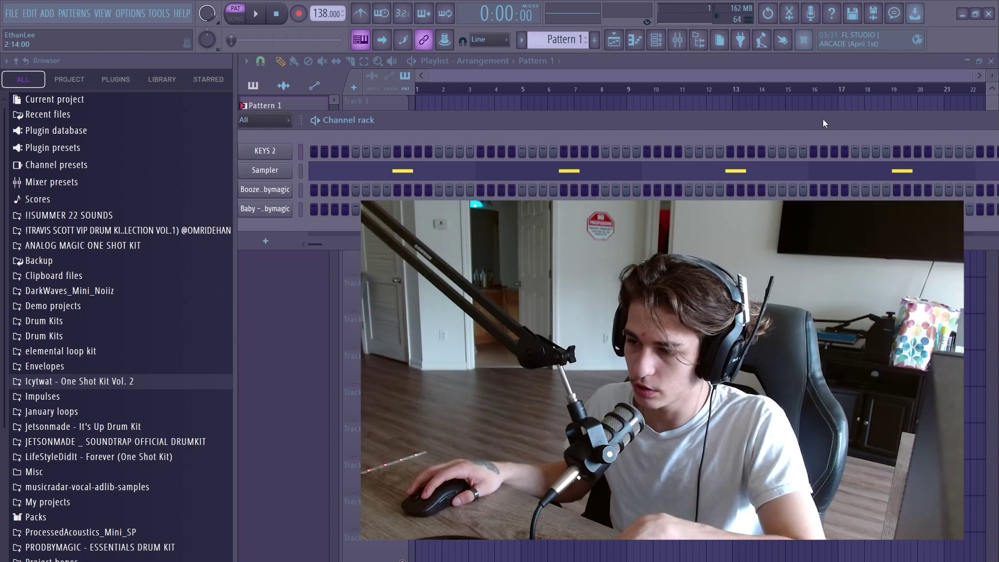
{"action": "left_click_drag", "start_coordinate": [823, 119], "coordinate": [921, 123]}
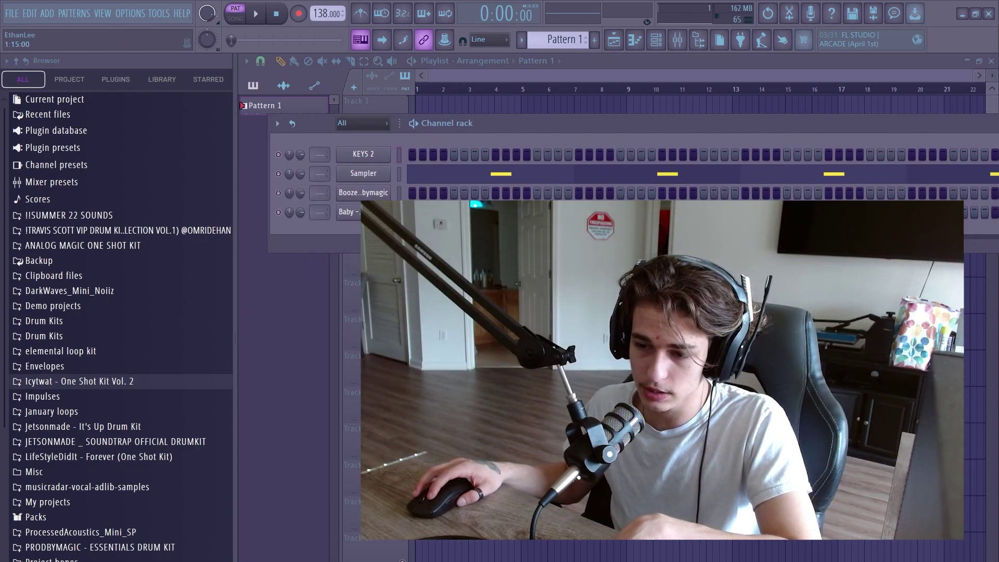
{"action": "right_click", "coordinate": [374, 155]}
{"action": "left_click", "coordinate": [455, 157]}
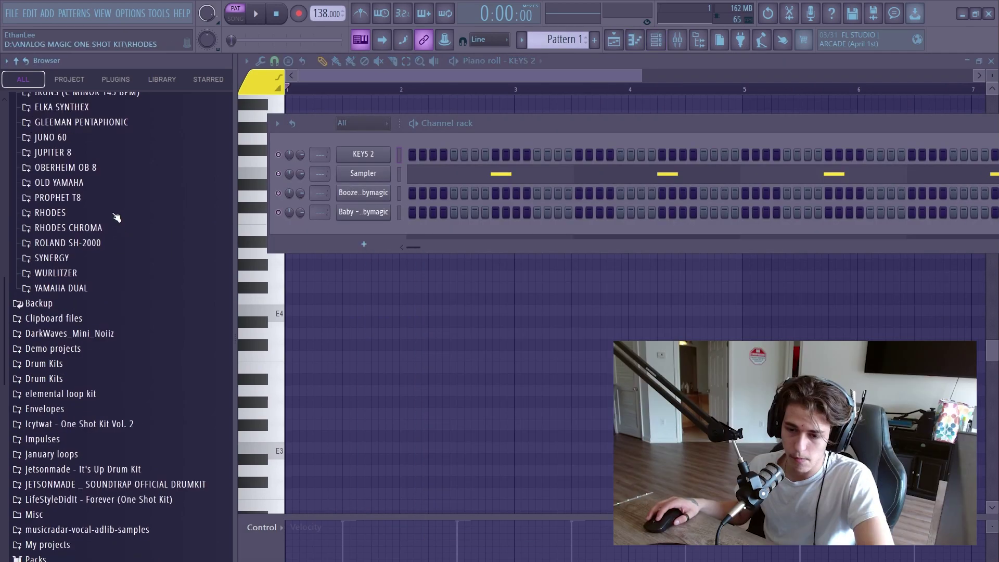
Step: Look inside the ROLAND SH-2000, OLD YAMAHA and RHODES CHROMA folders of the ANALOG MAGIC ONE SHOT KIT
{"action": "scroll", "coordinate": [115, 217], "scroll_direction": "up", "scroll_amount": 4}
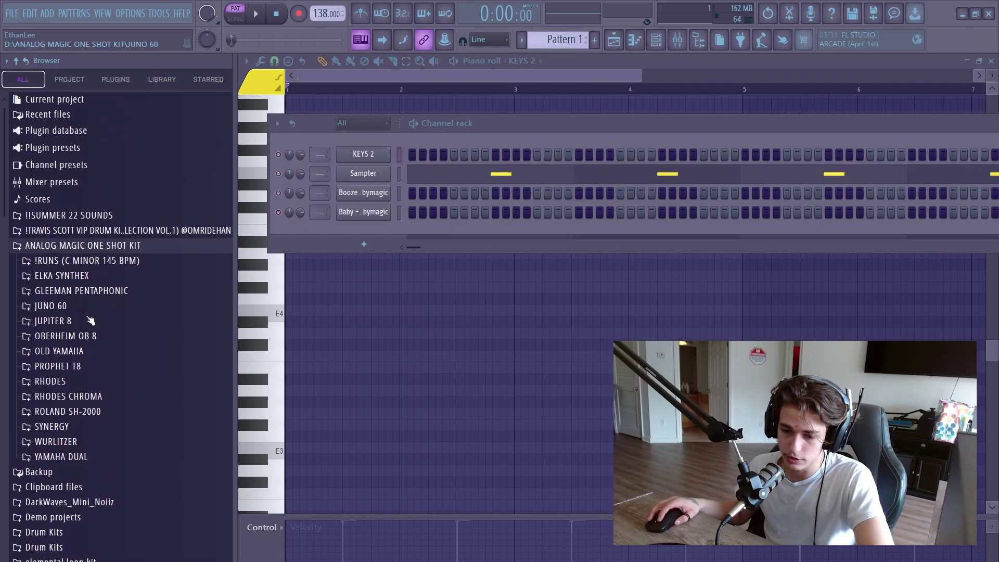
{"action": "scroll", "coordinate": [108, 254], "scroll_direction": "down", "scroll_amount": 2}
{"action": "scroll", "coordinate": [148, 254], "scroll_direction": "down", "scroll_amount": 2}
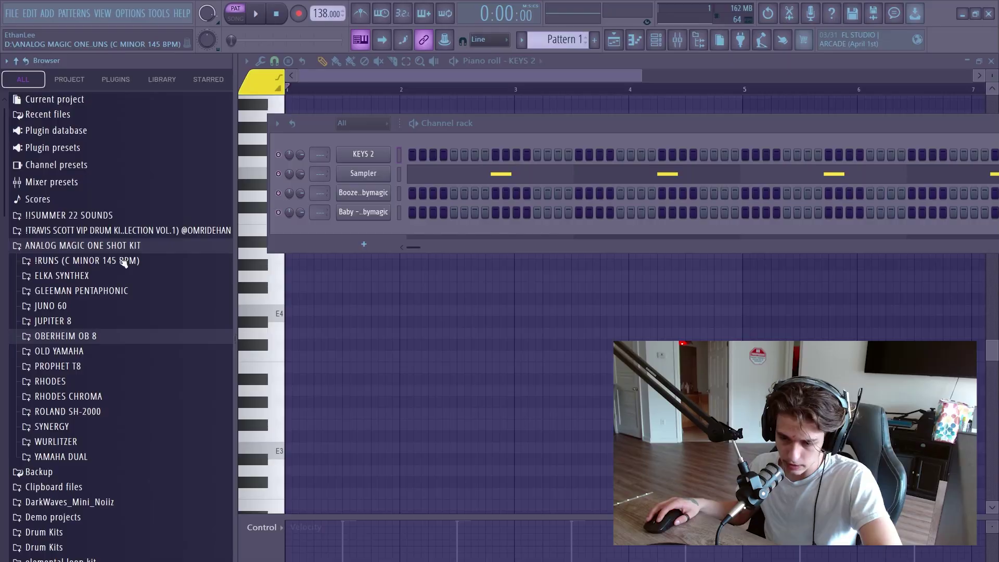
{"action": "scroll", "coordinate": [119, 318], "scroll_direction": "down", "scroll_amount": 2}
{"action": "left_click", "coordinate": [104, 326]}
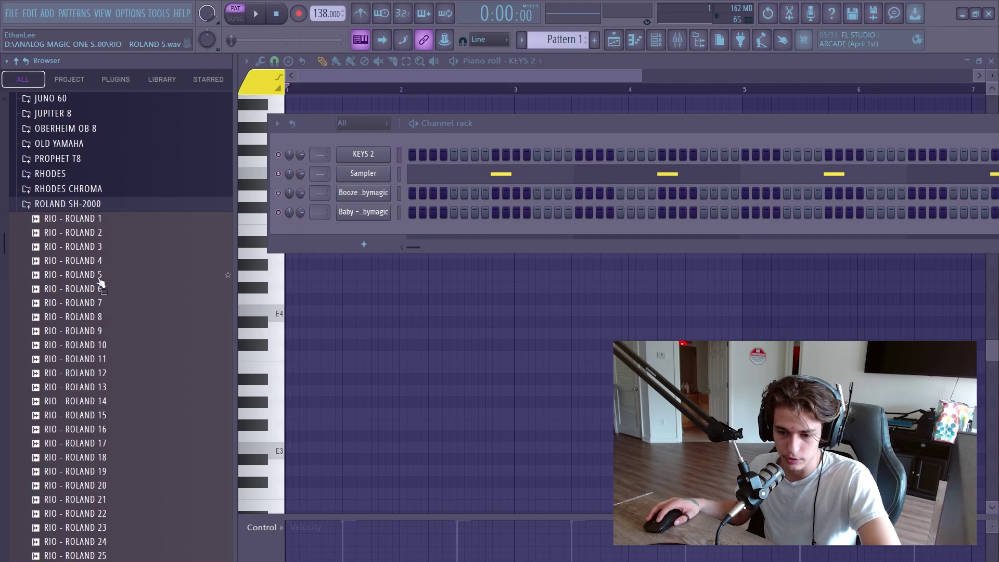
{"action": "left_click", "coordinate": [99, 208]}
{"action": "scroll", "coordinate": [39, 224], "scroll_direction": "up", "scroll_amount": 2}
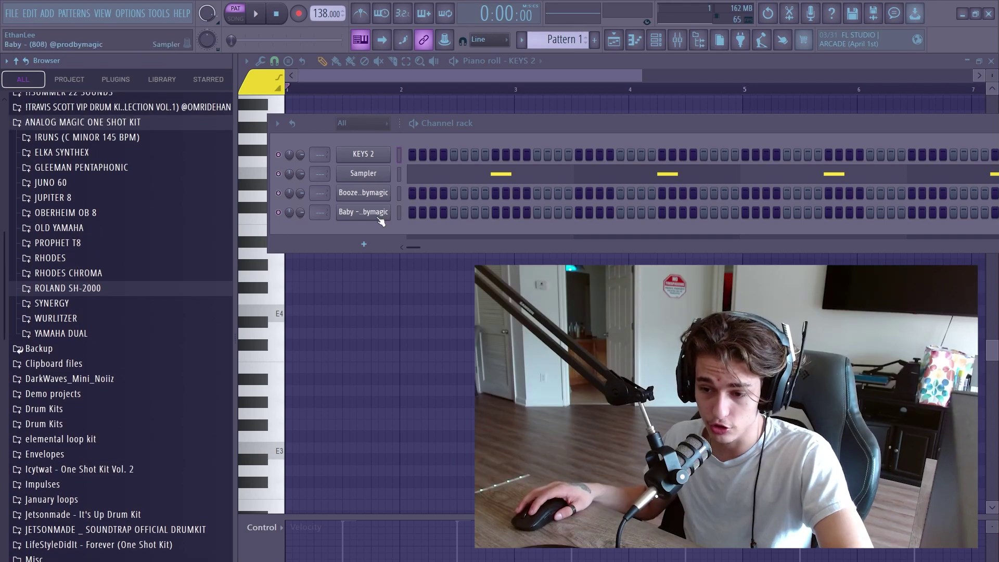
{"action": "left_click", "coordinate": [72, 229]}
{"action": "left_click", "coordinate": [73, 229]}
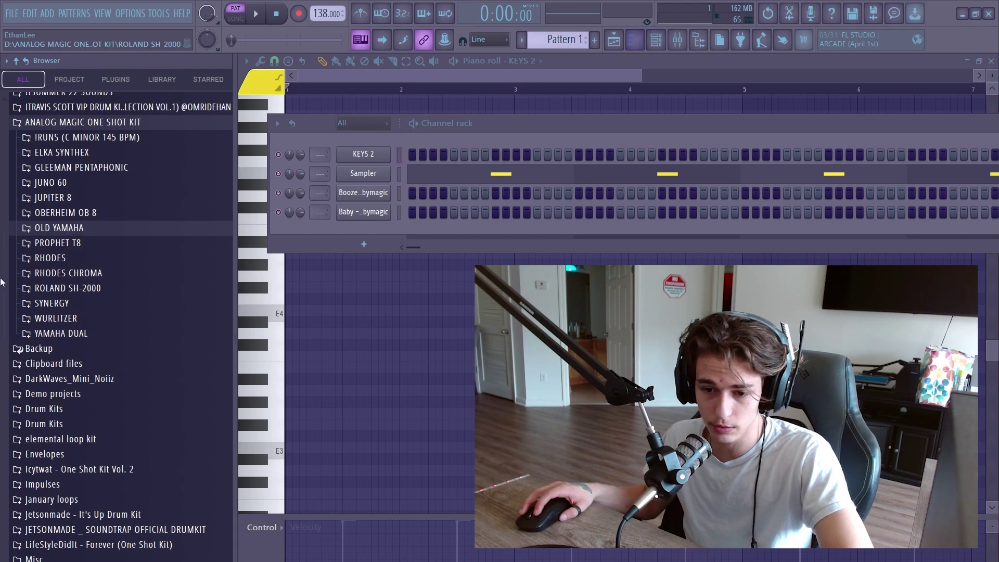
{"action": "left_click", "coordinate": [68, 272]}
{"action": "left_click", "coordinate": [78, 102]}
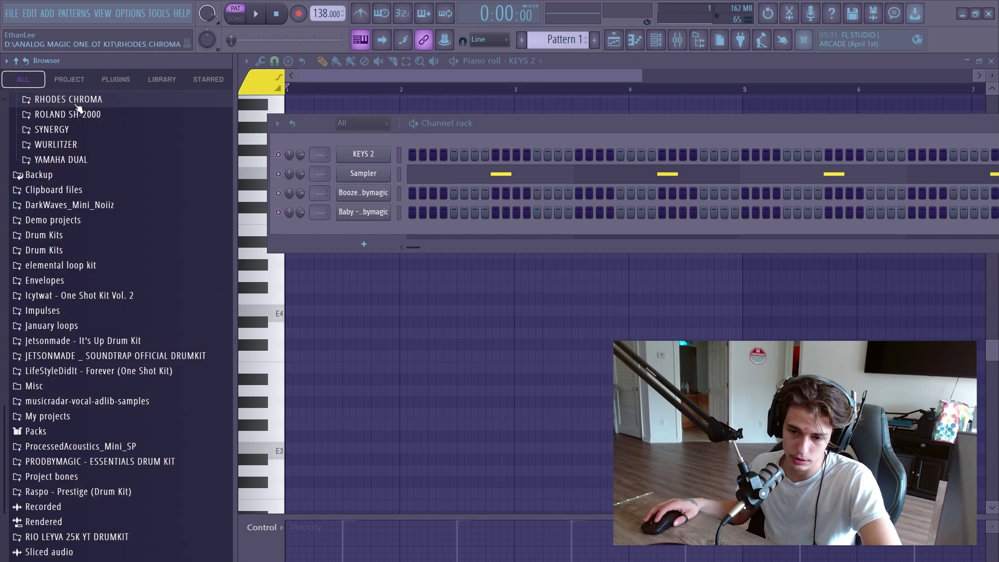
Step: Audition the RIO - RHODES samples in the RHODES folder of the ANALOG MAGIC ONE SHOT KIT
{"action": "scroll", "coordinate": [78, 156], "scroll_direction": "up", "scroll_amount": 3}
{"action": "left_click", "coordinate": [73, 168]}
{"action": "left_click", "coordinate": [78, 225]}
{"action": "left_click", "coordinate": [88, 211]}
{"action": "left_click", "coordinate": [99, 197]}
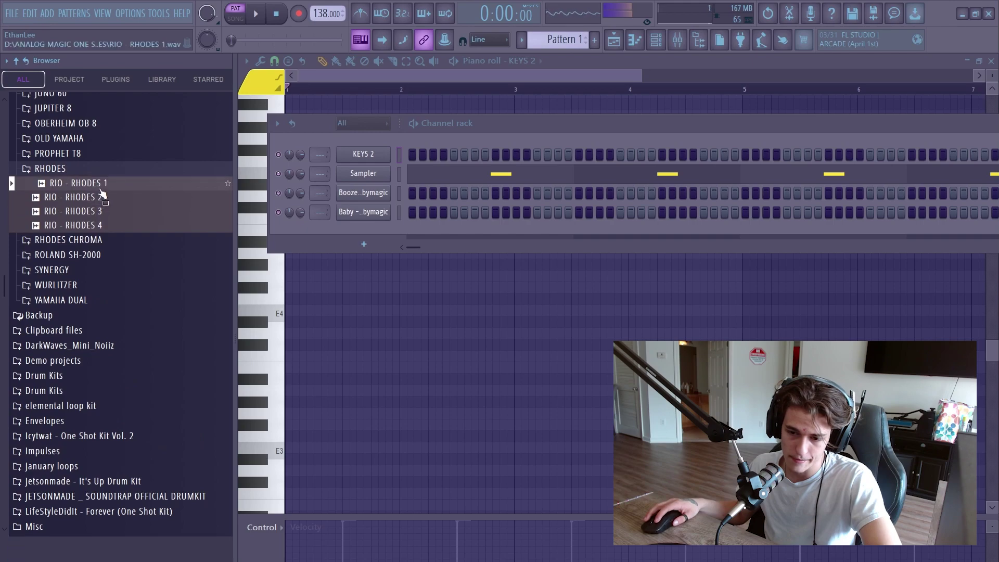
{"action": "left_click", "coordinate": [99, 200]}
{"action": "left_click", "coordinate": [100, 211]}
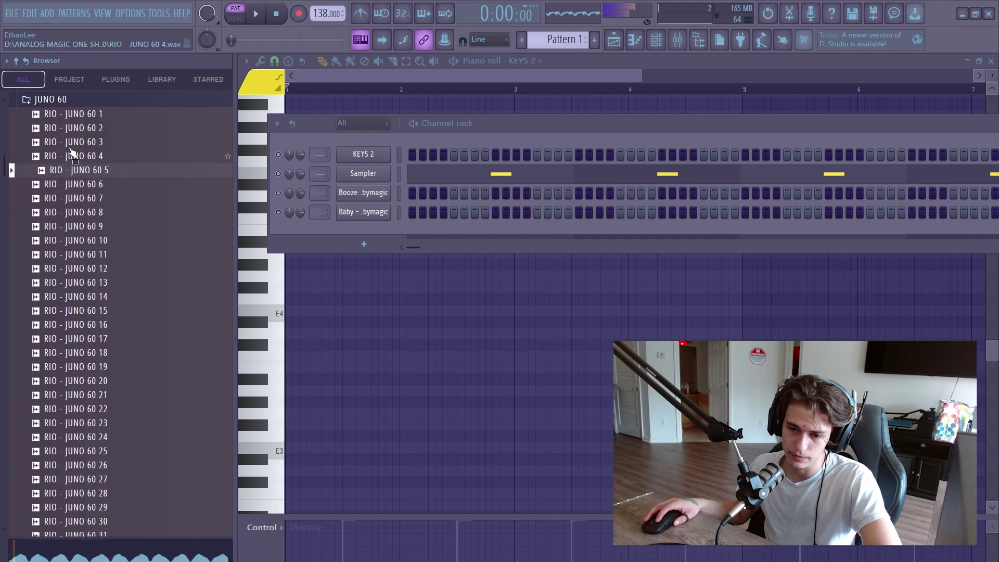
Step: Audition the first JUNO 60 samples and replace the KEYS 2 channel's sample with RIO - JUNO 60 3
{"action": "left_click", "coordinate": [77, 115]}
{"action": "left_click", "coordinate": [86, 130]}
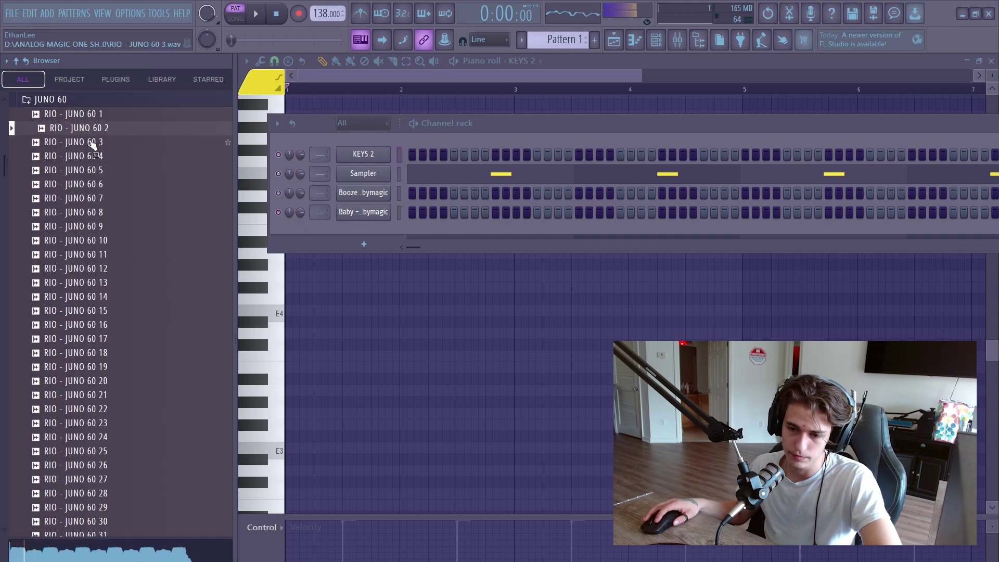
{"action": "left_click", "coordinate": [93, 145]}
{"action": "left_click_drag", "start_coordinate": [365, 158], "coordinate": [365, 157]}
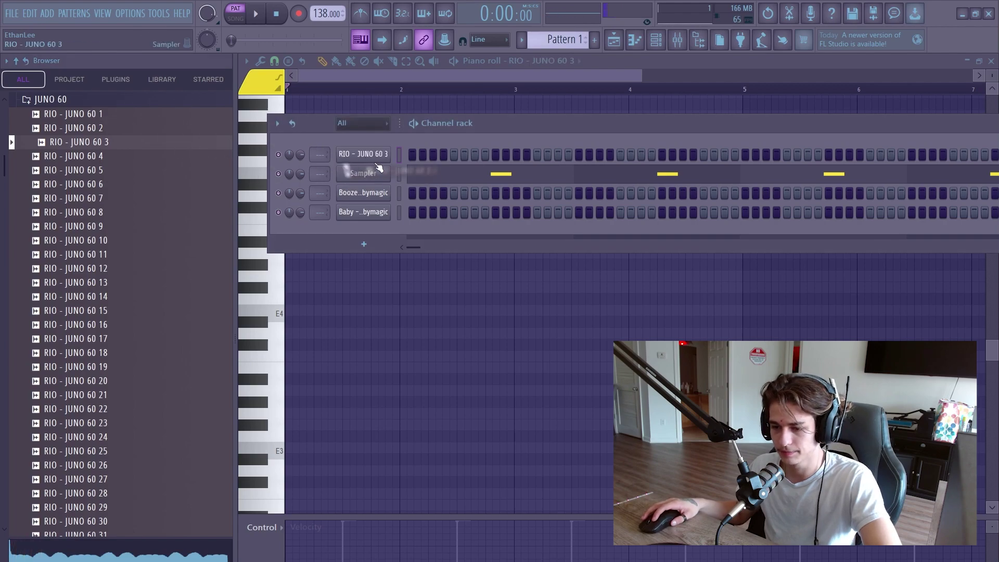
Step: Open the piano roll for the RIO - JUNO 60 3 channel from the channel rack
{"action": "left_click", "coordinate": [359, 198]}
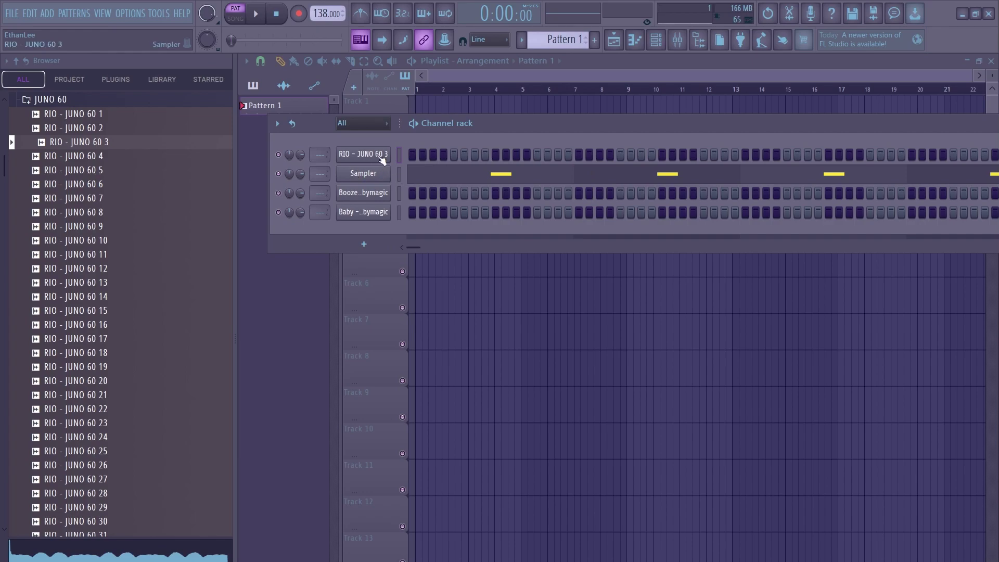
{"action": "right_click", "coordinate": [375, 159]}
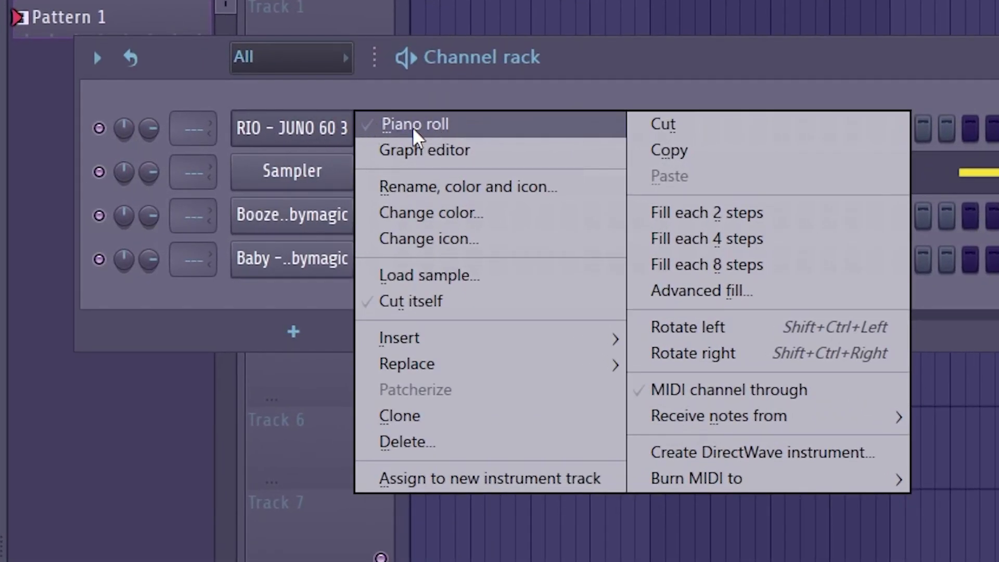
{"action": "left_click", "coordinate": [413, 127]}
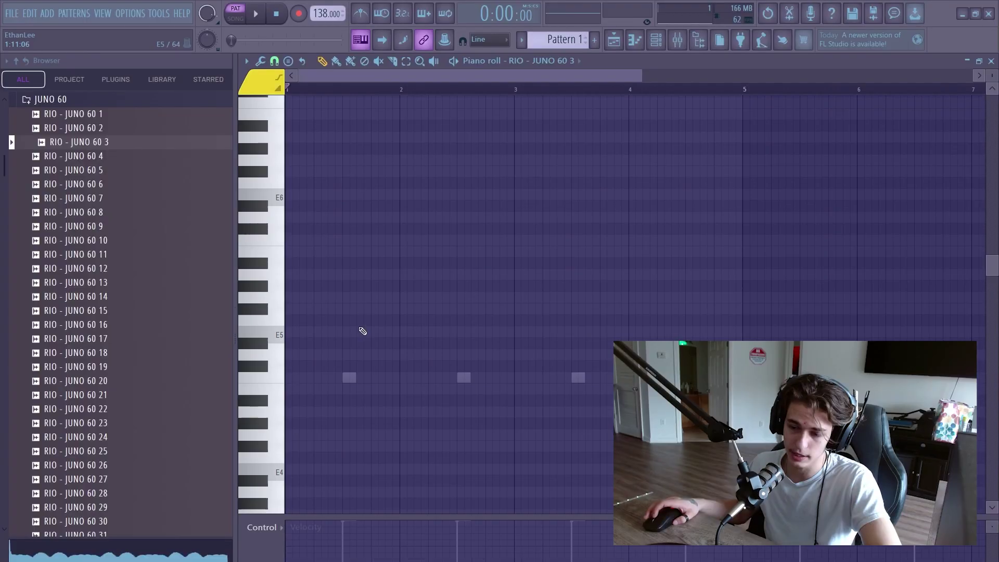
Step: Examine the piano roll's vertical keyboard and the bar timeline across the first four bars
{"action": "scroll", "coordinate": [301, 301], "scroll_direction": "down", "scroll_amount": 4}
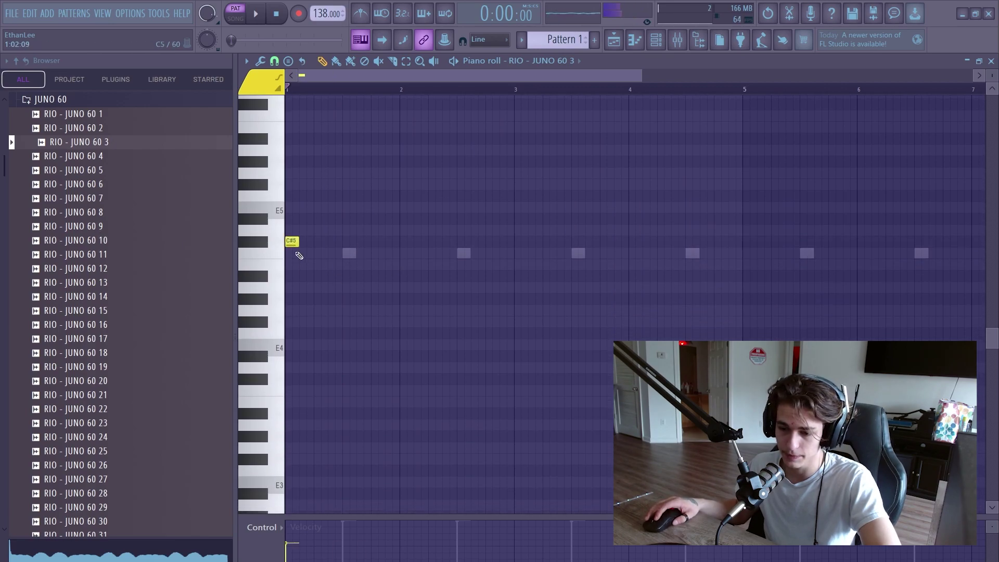
{"action": "scroll", "coordinate": [292, 364], "scroll_direction": "up", "scroll_amount": 2}
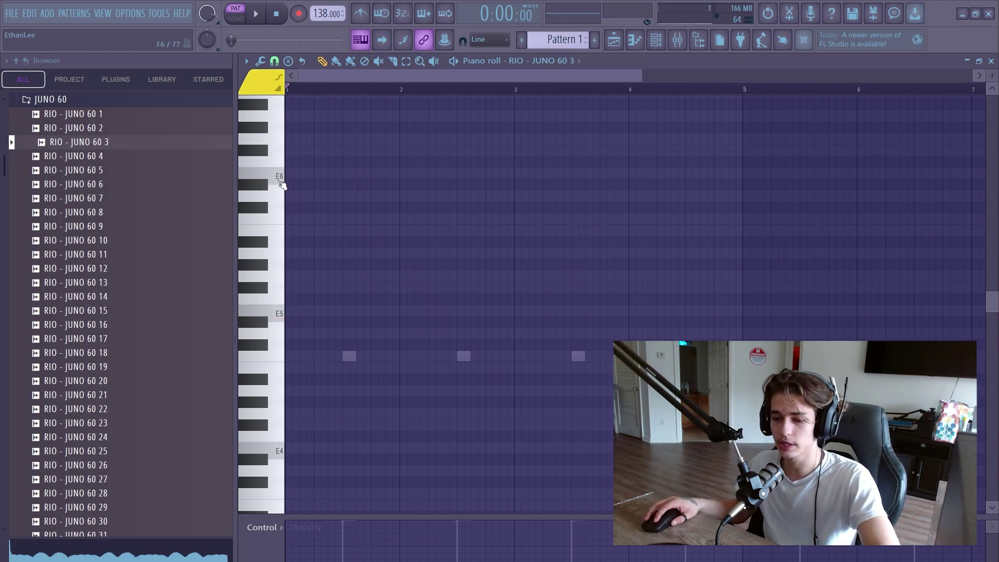
{"action": "scroll", "coordinate": [302, 360], "scroll_direction": "down", "scroll_amount": 3}
{"action": "left_click", "coordinate": [393, 89]}
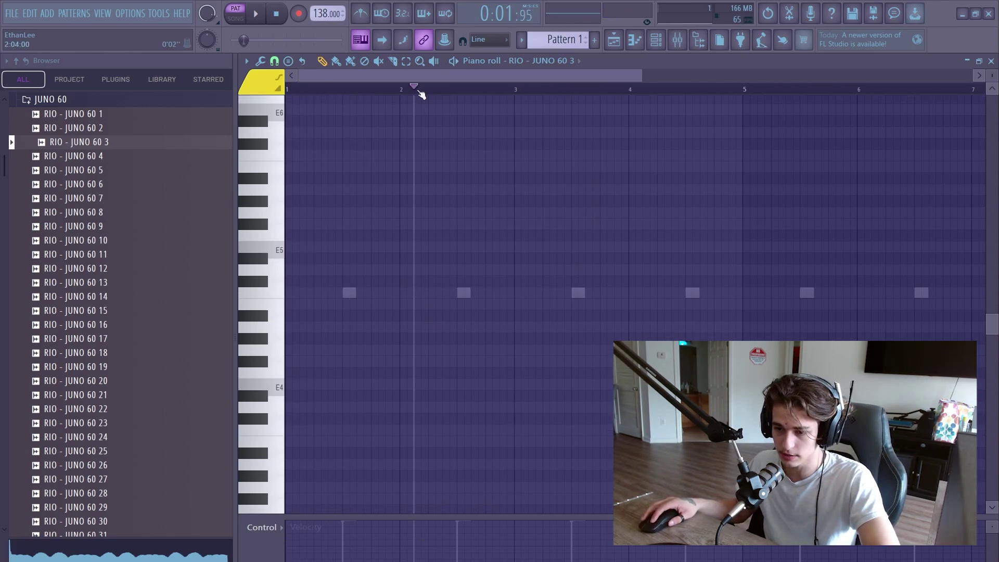
{"action": "scroll", "coordinate": [338, 115], "scroll_direction": "up", "scroll_amount": 3}
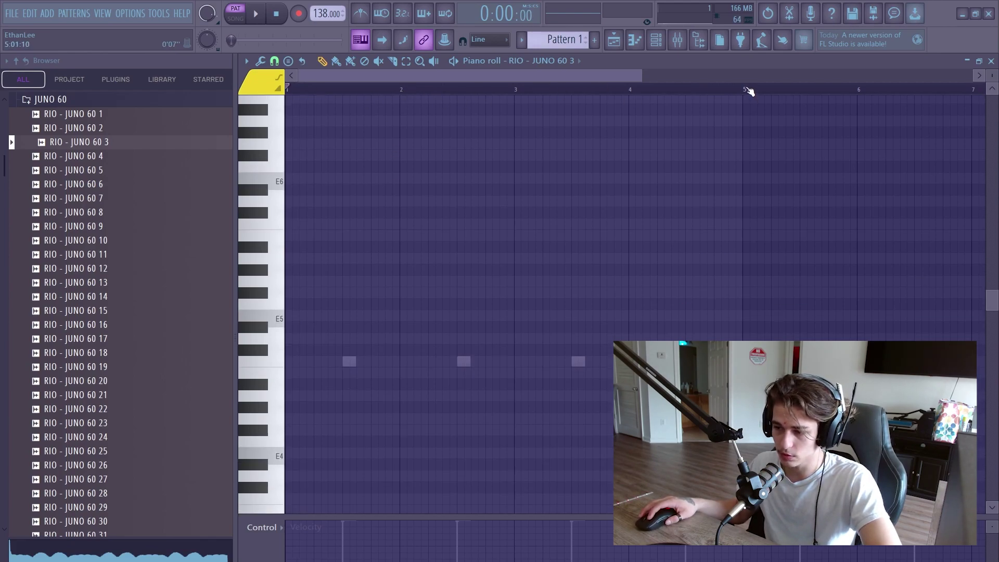
{"action": "left_click_drag", "start_coordinate": [750, 92], "coordinate": [286, 90]}
{"action": "key", "text": "ctrl+b"}
{"action": "scroll", "coordinate": [397, 297], "scroll_direction": "down", "scroll_amount": 6}
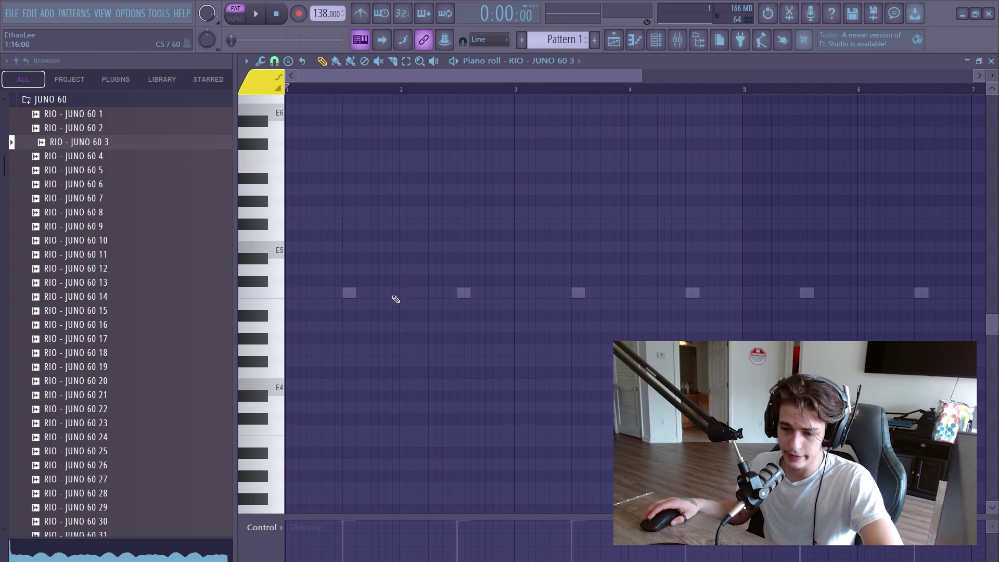
Step: Draw a D#5 note spanning the first four bars of the piano roll and delete it again
{"action": "scroll", "coordinate": [312, 219], "scroll_direction": "up", "scroll_amount": 3}
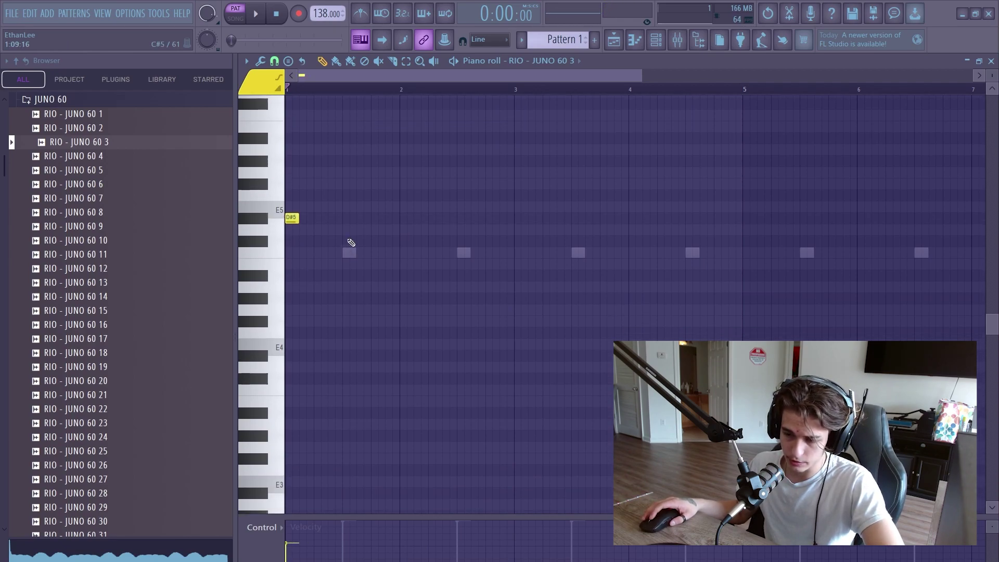
{"action": "left_click_drag", "start_coordinate": [289, 257], "coordinate": [741, 247]}
{"action": "scroll", "coordinate": [741, 248], "scroll_direction": "down", "scroll_amount": 4}
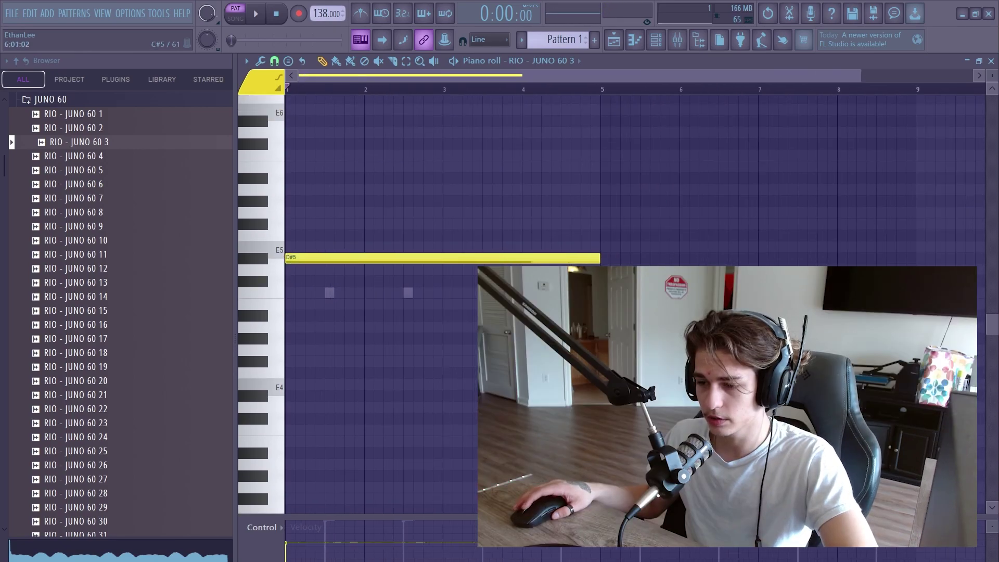
{"action": "left_click_drag", "start_coordinate": [629, 250], "coordinate": [374, 236]}
{"action": "left_click_drag", "start_coordinate": [590, 237], "coordinate": [832, 292]}
{"action": "scroll", "coordinate": [443, 325], "scroll_direction": "up", "scroll_amount": 3}
{"action": "scroll", "coordinate": [383, 251], "scroll_direction": "left", "scroll_amount": 3}
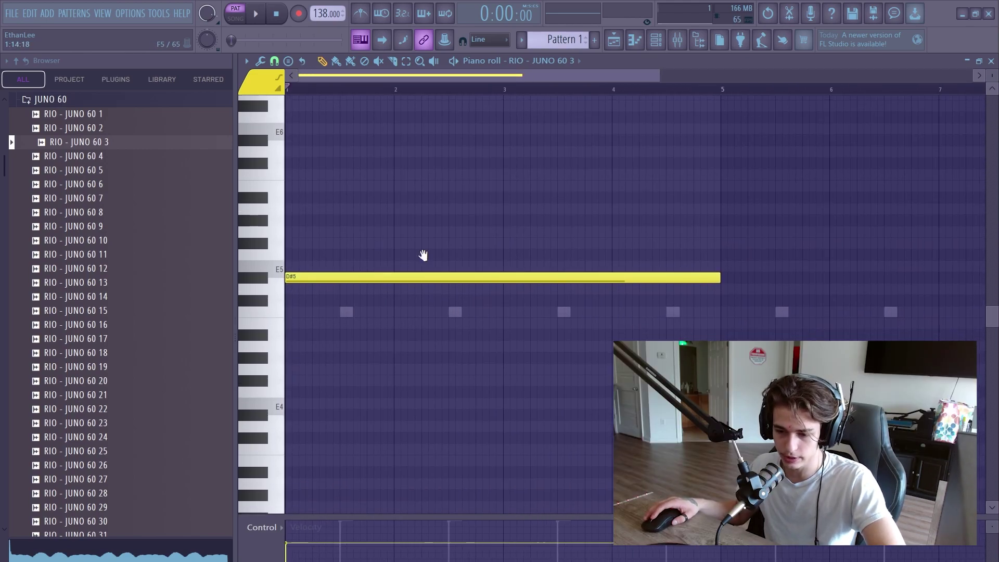
{"action": "scroll", "coordinate": [330, 283], "scroll_direction": "up", "scroll_amount": 1}
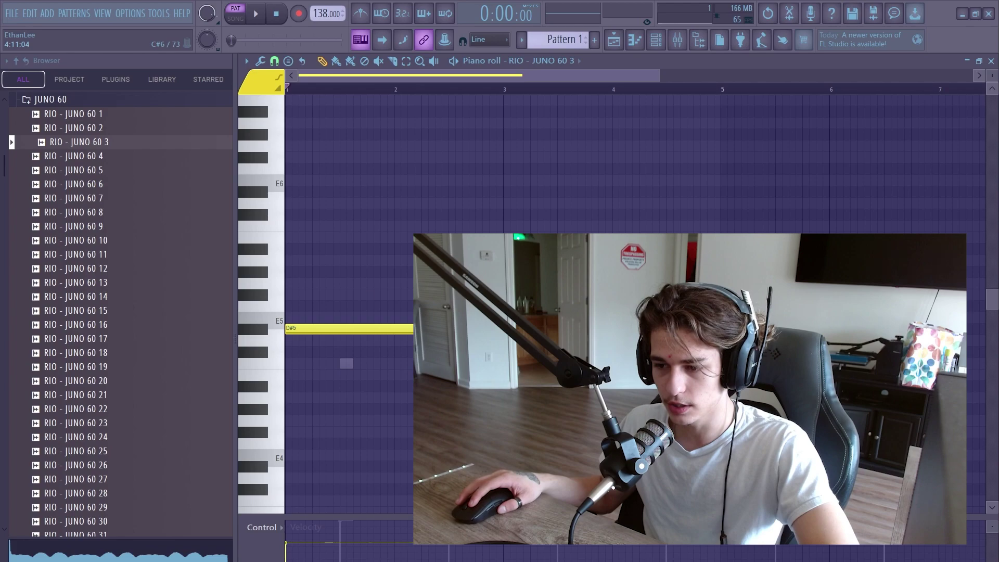
{"action": "right_click", "coordinate": [302, 329]}
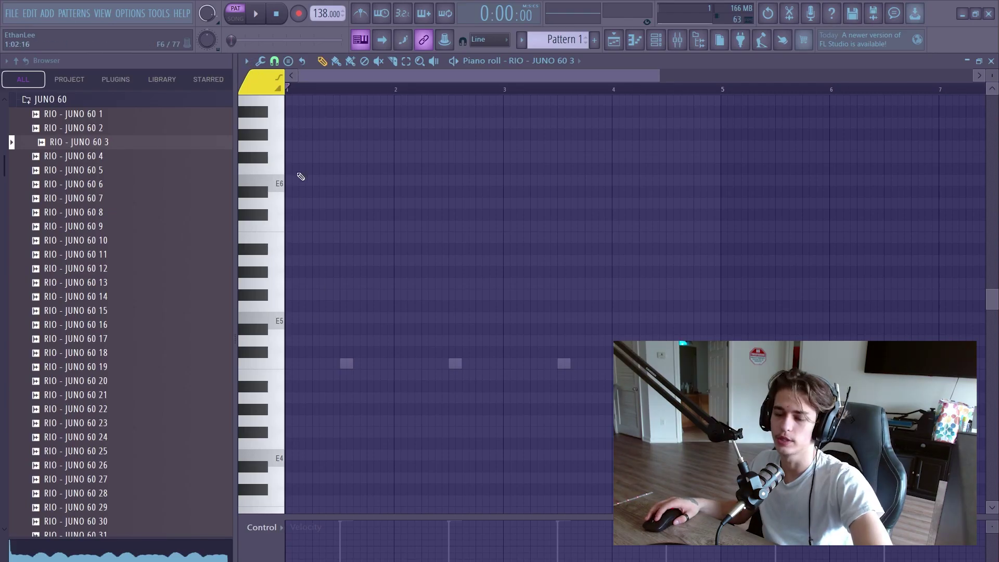
Step: Stamp a Minor chord rooted on C#5 at the start of the pattern and stretch it across four bars
{"action": "left_click", "coordinate": [288, 61]}
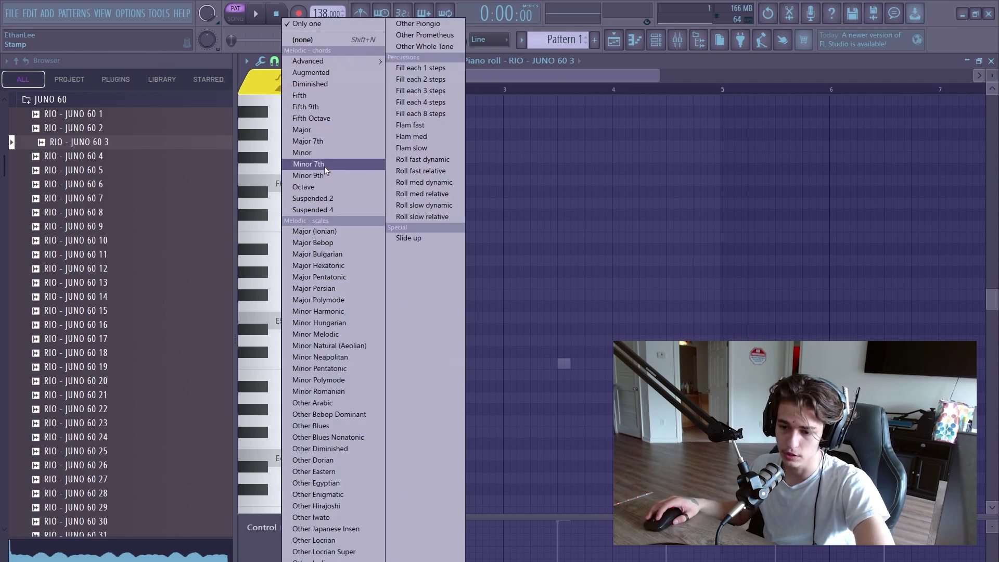
{"action": "left_click", "coordinate": [322, 153]}
{"action": "scroll", "coordinate": [435, 205], "scroll_direction": "down", "scroll_amount": 2}
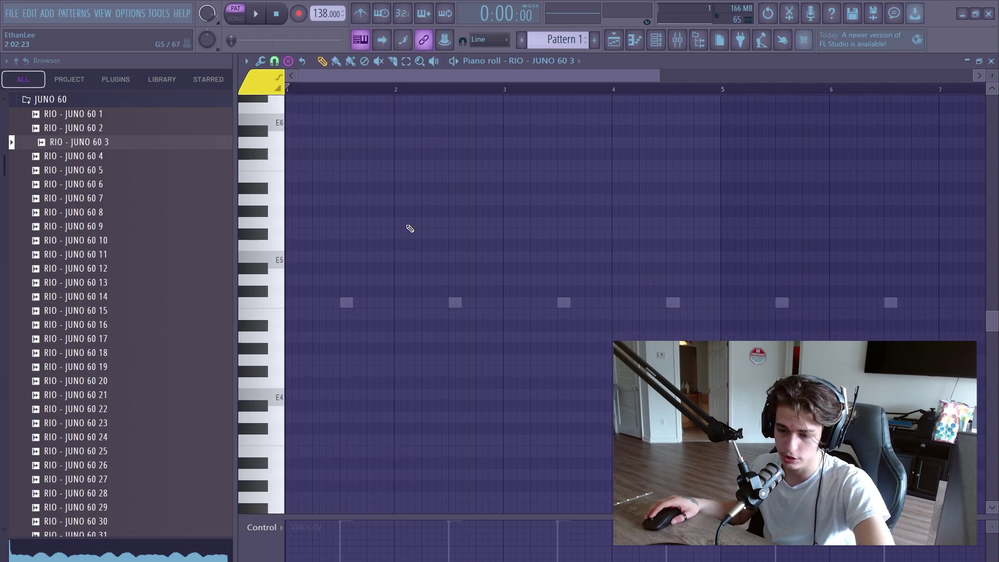
{"action": "left_click_drag", "start_coordinate": [346, 242], "coordinate": [202, 305]}
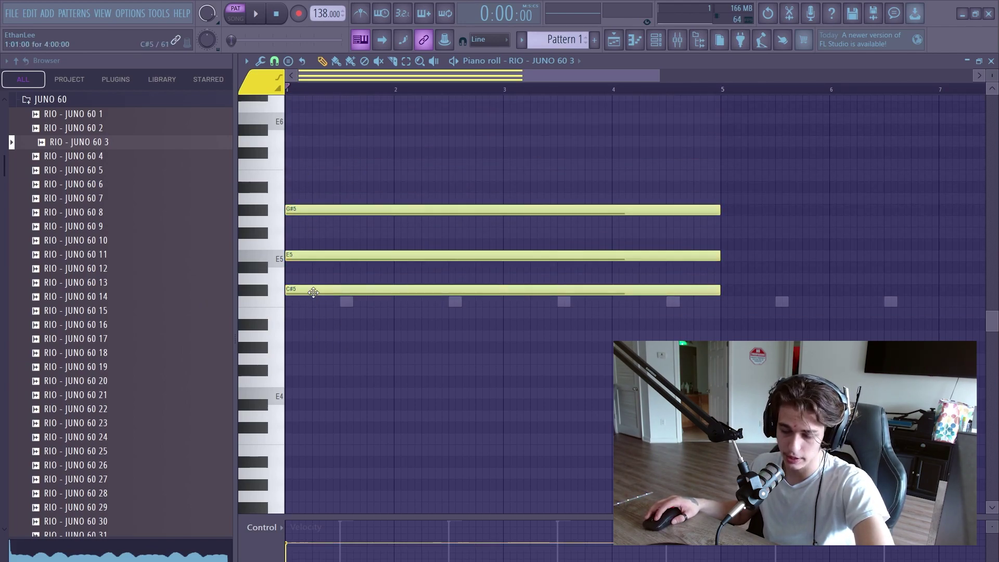
{"action": "key", "text": "ctrl+a"}
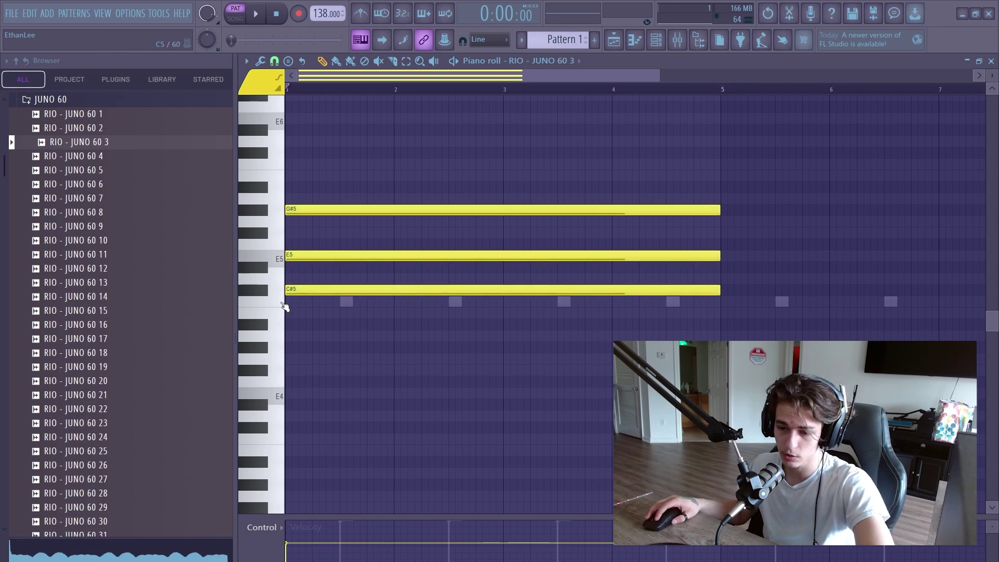
{"action": "scroll", "coordinate": [359, 281], "scroll_direction": "up", "scroll_amount": 3}
{"action": "scroll", "coordinate": [359, 281], "scroll_direction": "down", "scroll_amount": 4}
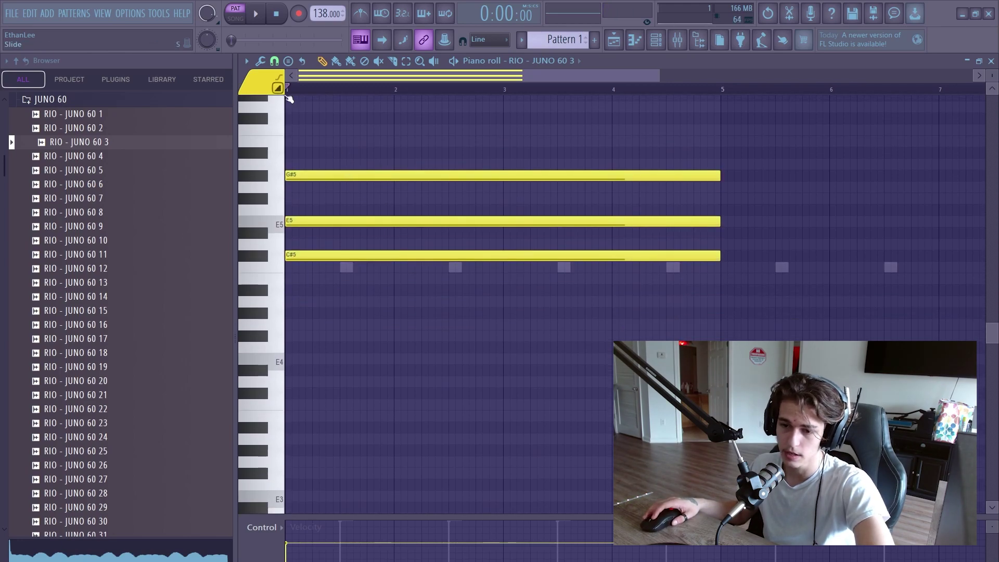
Step: Set the piano roll's scale highlighting to root note C# with the Minor Natural (Aeolian) scale
{"action": "left_click", "coordinate": [246, 62]}
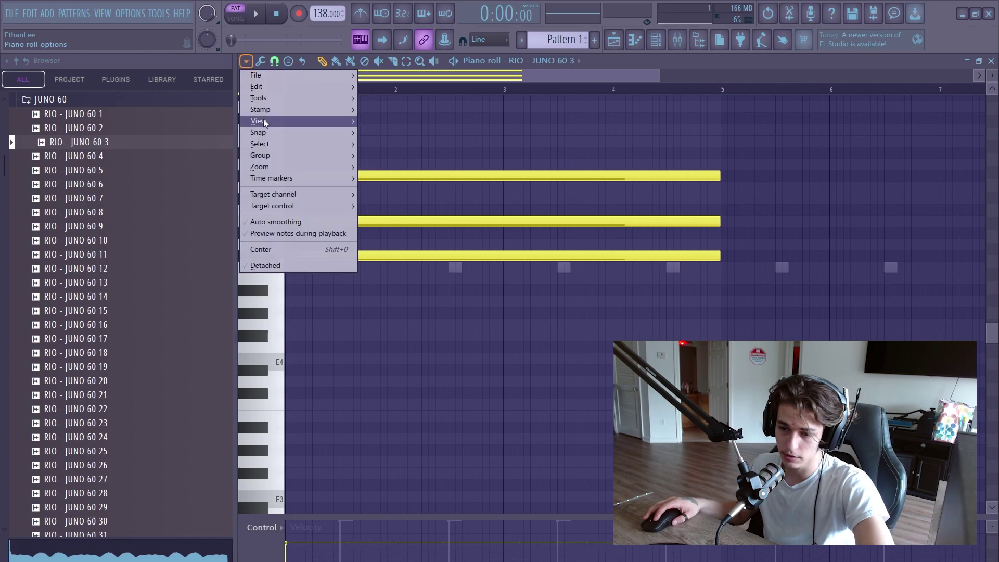
{"action": "mouse_move", "coordinate": [265, 123]}
{"action": "mouse_move", "coordinate": [414, 300]}
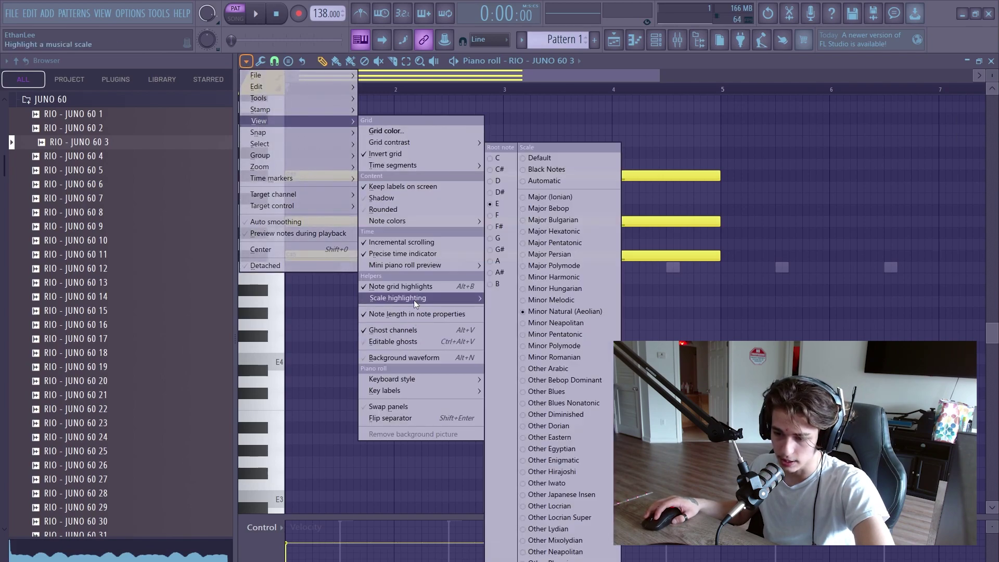
{"action": "left_click", "coordinate": [499, 170]}
{"action": "left_click", "coordinate": [619, 314]}
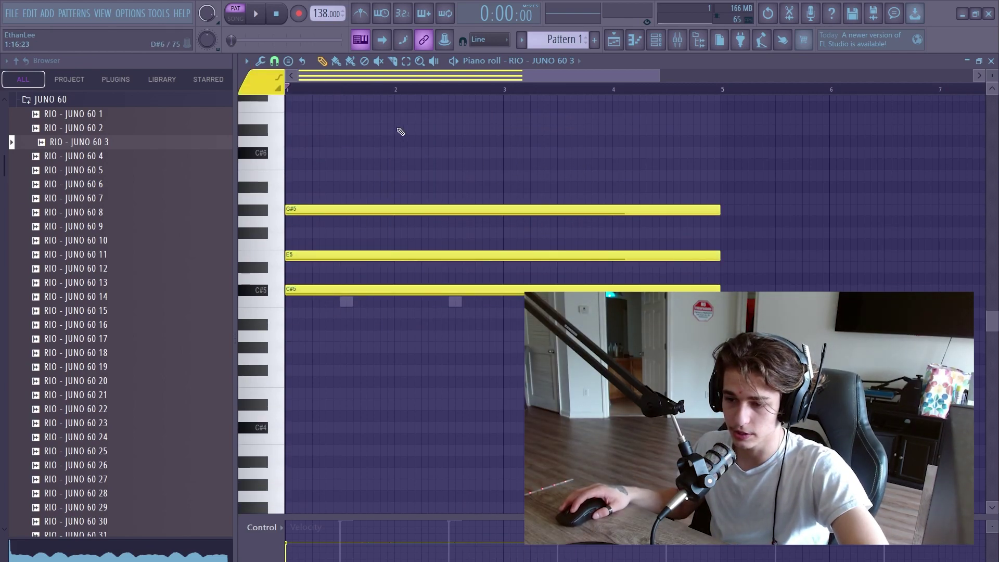
Step: Shorten all three notes of the C# minor chord so they end at bar 3
{"action": "scroll", "coordinate": [335, 183], "scroll_direction": "up", "scroll_amount": 3}
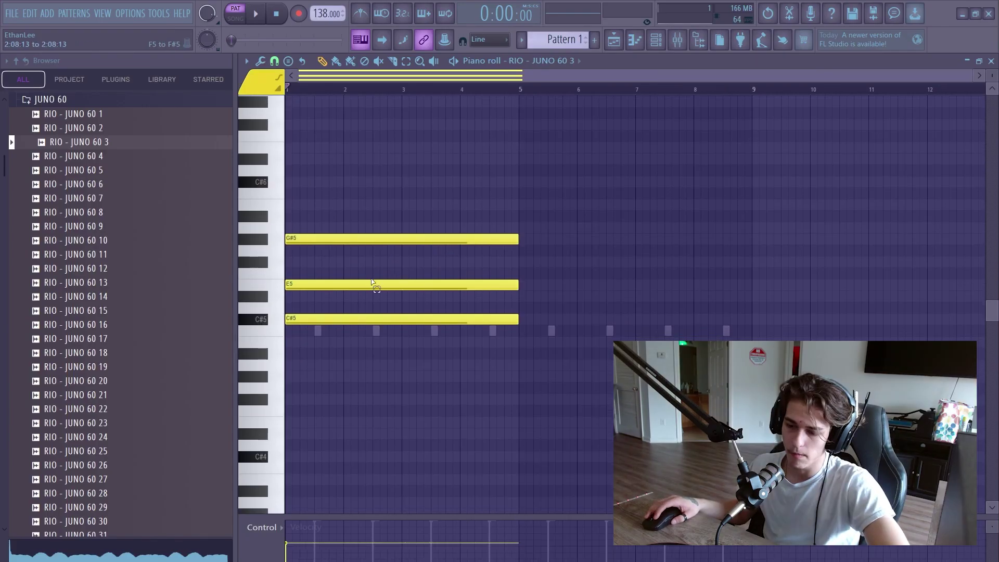
{"action": "left_click", "coordinate": [375, 284]}
{"action": "left_click_drag", "start_coordinate": [517, 239], "coordinate": [401, 211]}
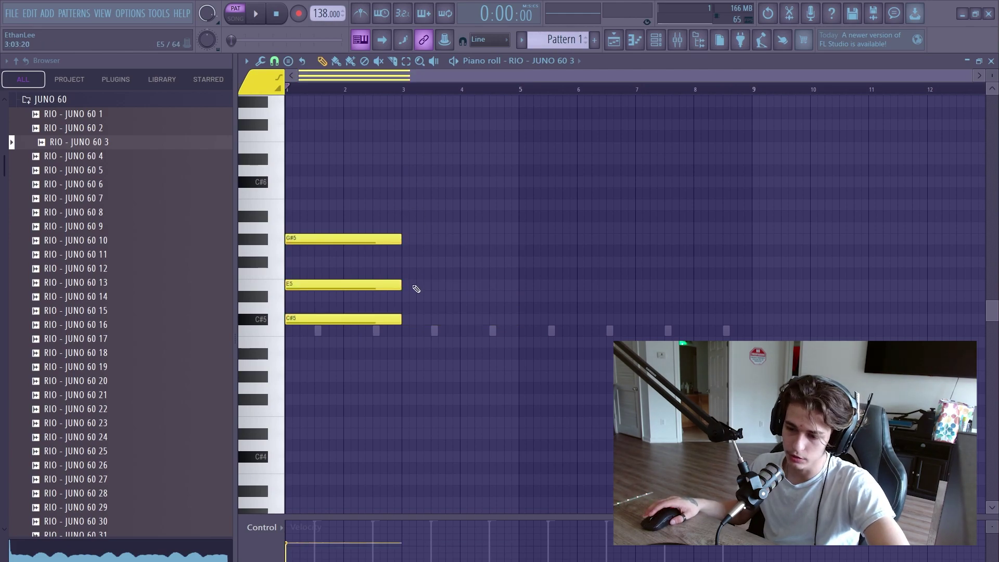
Step: Add melody notes in bar 1: E6 on beat 2, B5 on beat 3 and F#5 on beat 4
{"action": "scroll", "coordinate": [416, 286], "scroll_direction": "down", "scroll_amount": 3}
{"action": "scroll", "coordinate": [531, 216], "scroll_direction": "up", "scroll_amount": 3, "text": "ctrl"}
{"action": "scroll", "coordinate": [557, 230], "scroll_direction": "up", "scroll_amount": 4}
{"action": "scroll", "coordinate": [509, 220], "scroll_direction": "down", "scroll_amount": 3}
{"action": "scroll", "coordinate": [569, 240], "scroll_direction": "up", "scroll_amount": 1}
{"action": "scroll", "coordinate": [568, 239], "scroll_direction": "up", "scroll_amount": 2}
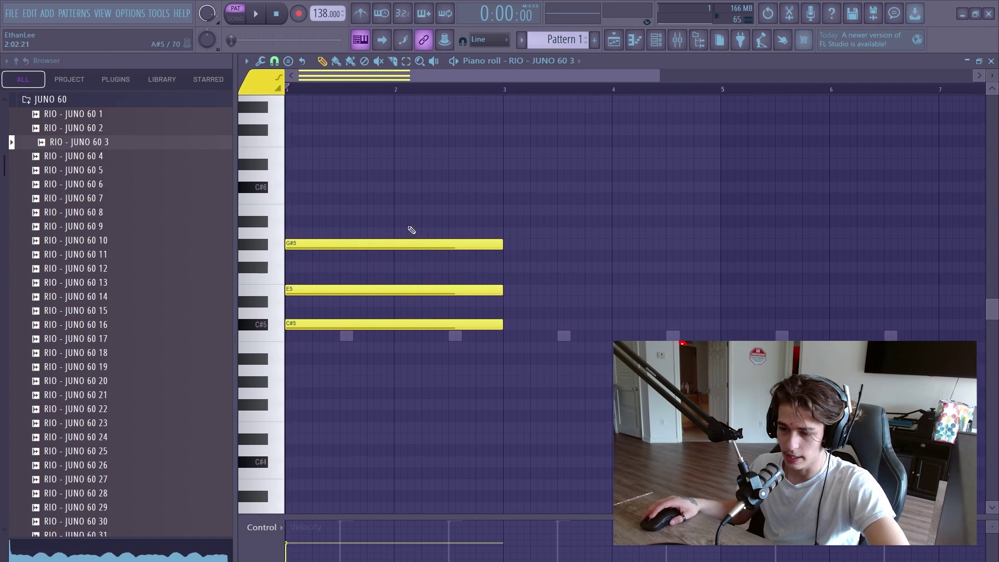
{"action": "left_click", "coordinate": [356, 210]}
{"action": "left_click_drag", "start_coordinate": [373, 267], "coordinate": [386, 267]}
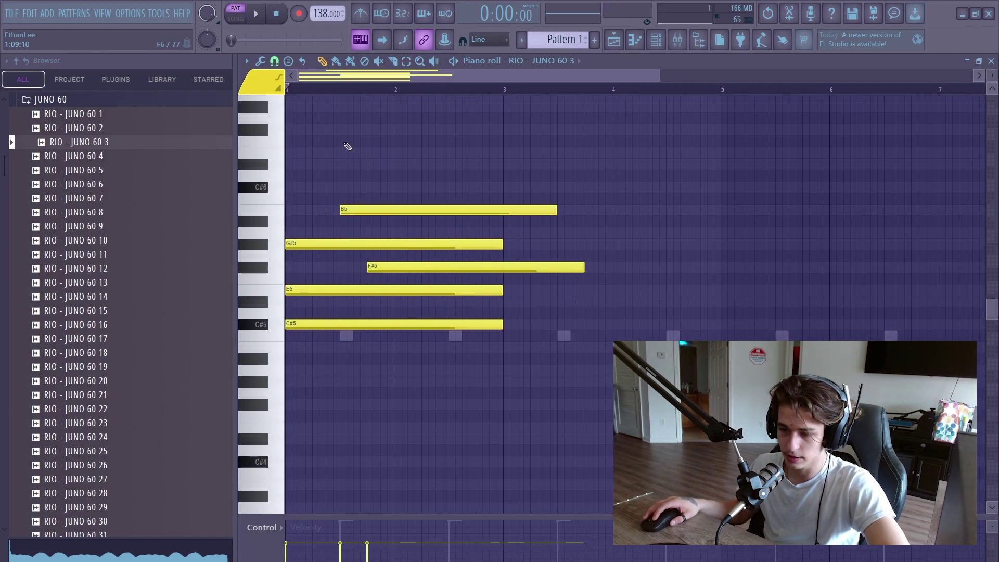
{"action": "left_click", "coordinate": [314, 152]}
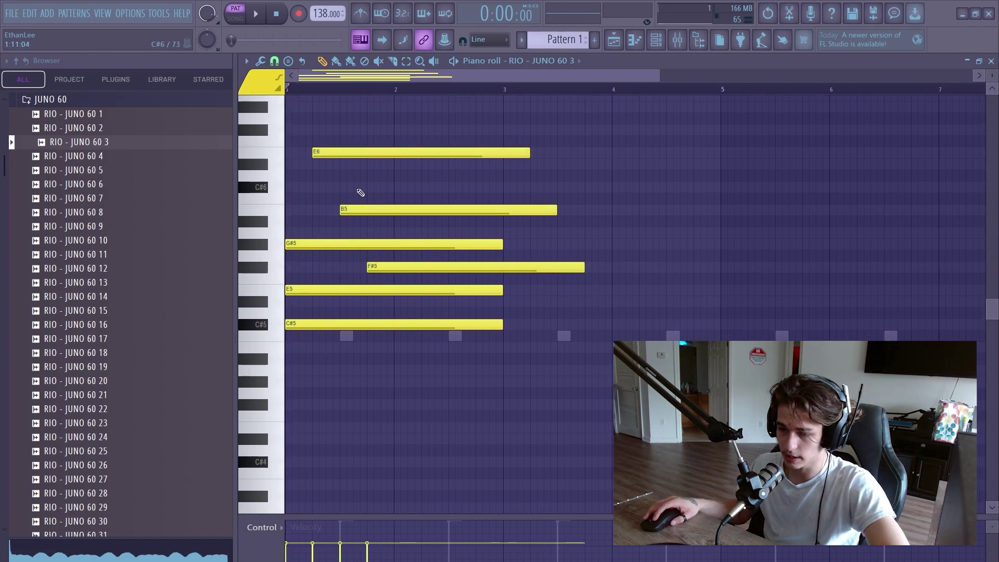
Step: Place a D#6 note starting half a beat before bar 2 and play the melody back
{"action": "left_click", "coordinate": [364, 164]}
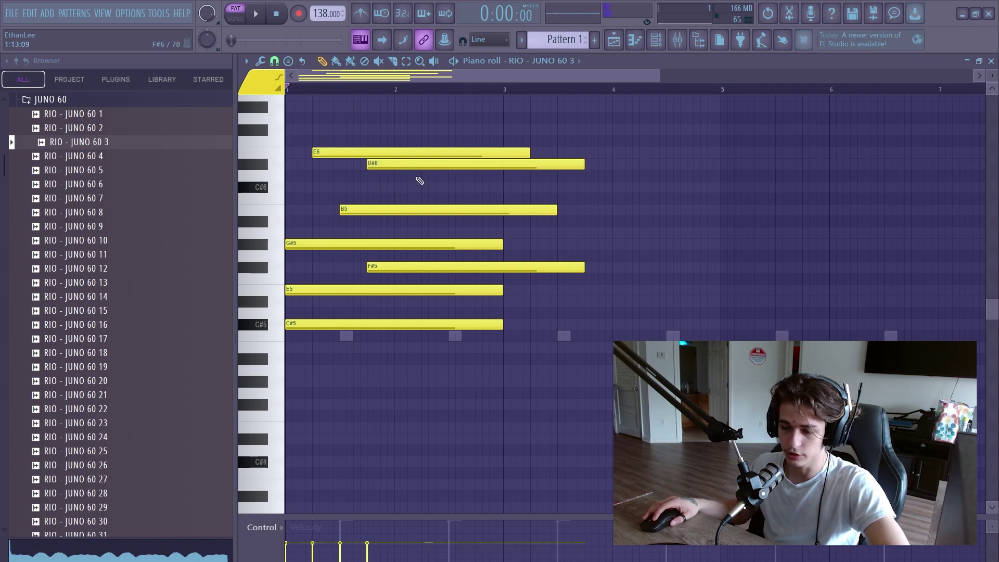
{"action": "left_click_drag", "start_coordinate": [411, 165], "coordinate": [425, 165]}
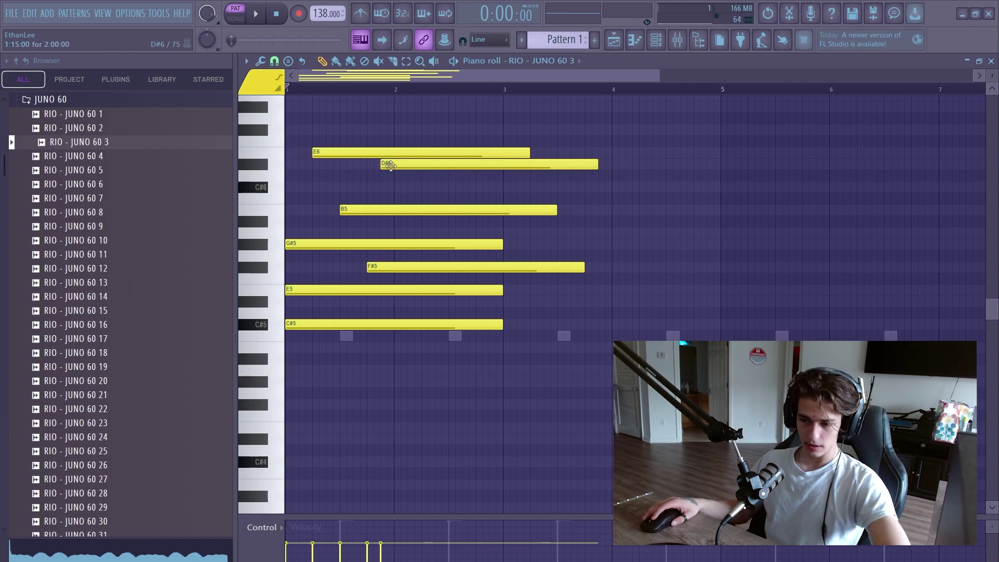
{"action": "key", "text": "space"}
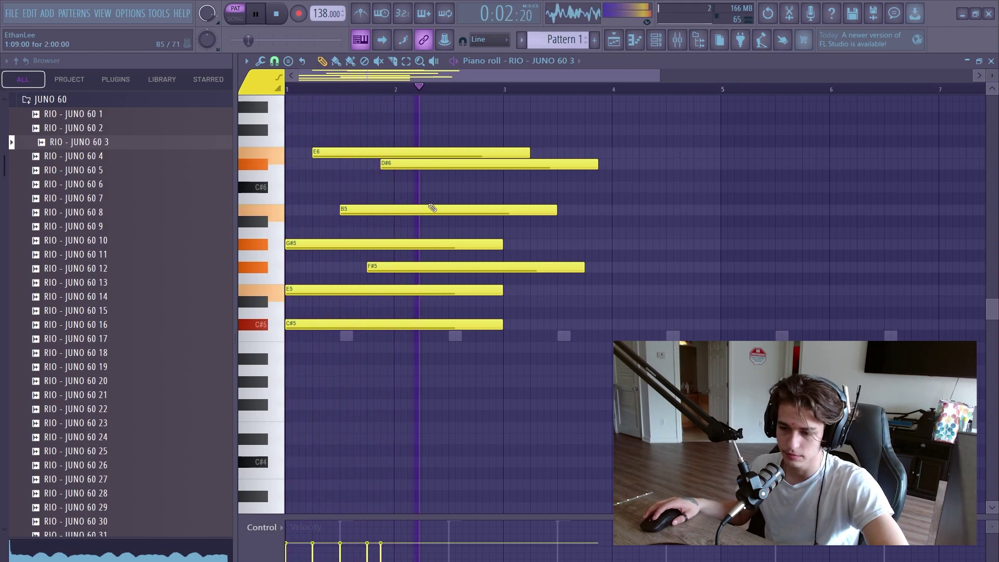
{"action": "key", "text": "space"}
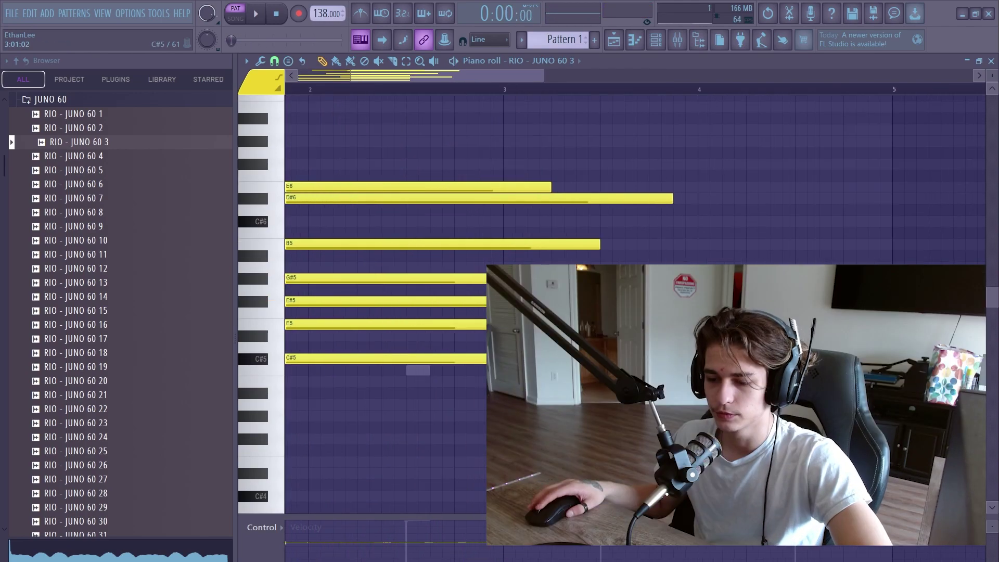
Step: Shorten G#5 to end where E6 begins, and E6 to end where D#6 begins
{"action": "left_click_drag", "start_coordinate": [686, 232], "coordinate": [375, 191]}
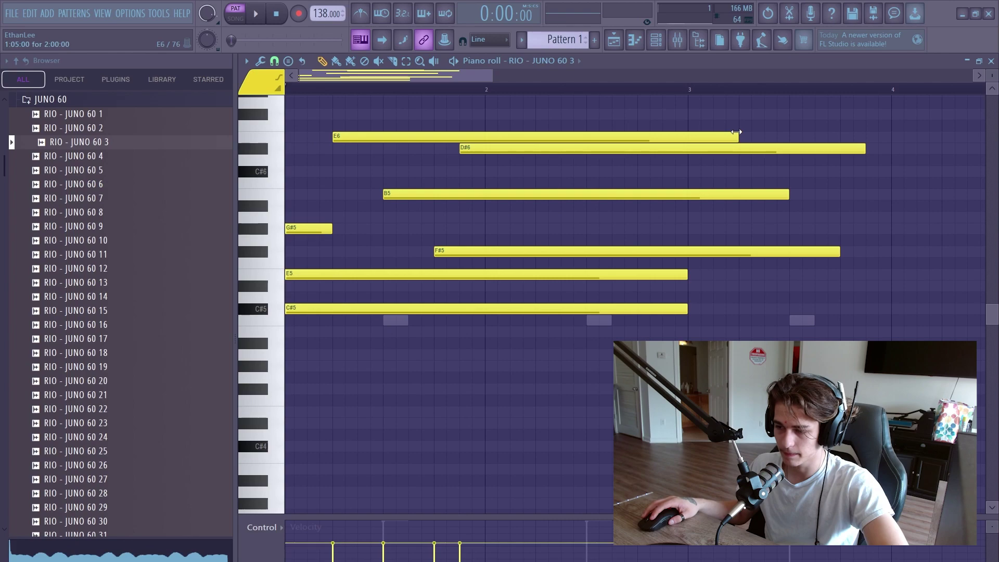
{"action": "left_click_drag", "start_coordinate": [736, 136], "coordinate": [470, 125]}
{"action": "left_click", "coordinate": [473, 126]}
{"action": "right_click", "coordinate": [468, 128]}
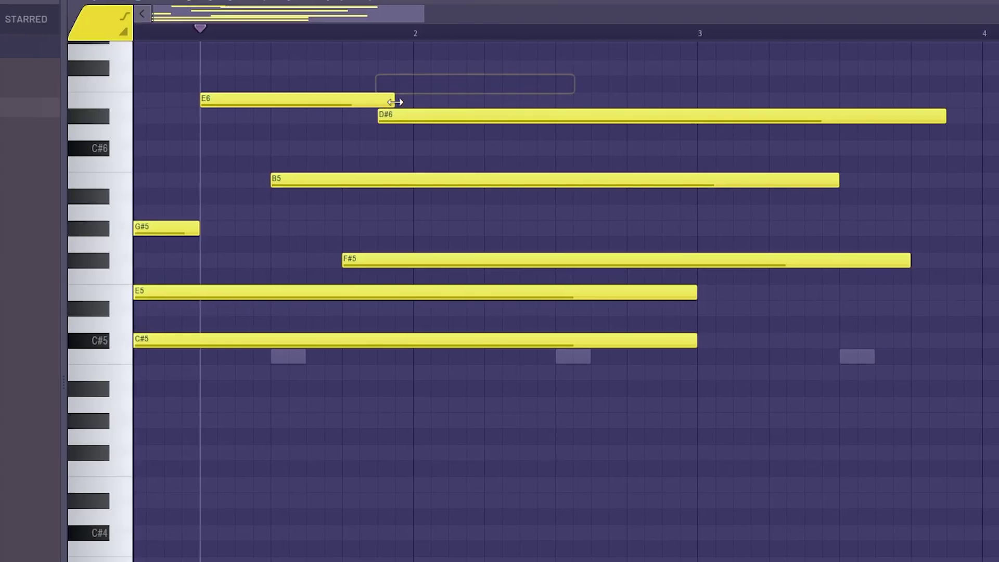
{"action": "left_click_drag", "start_coordinate": [394, 102], "coordinate": [379, 103]}
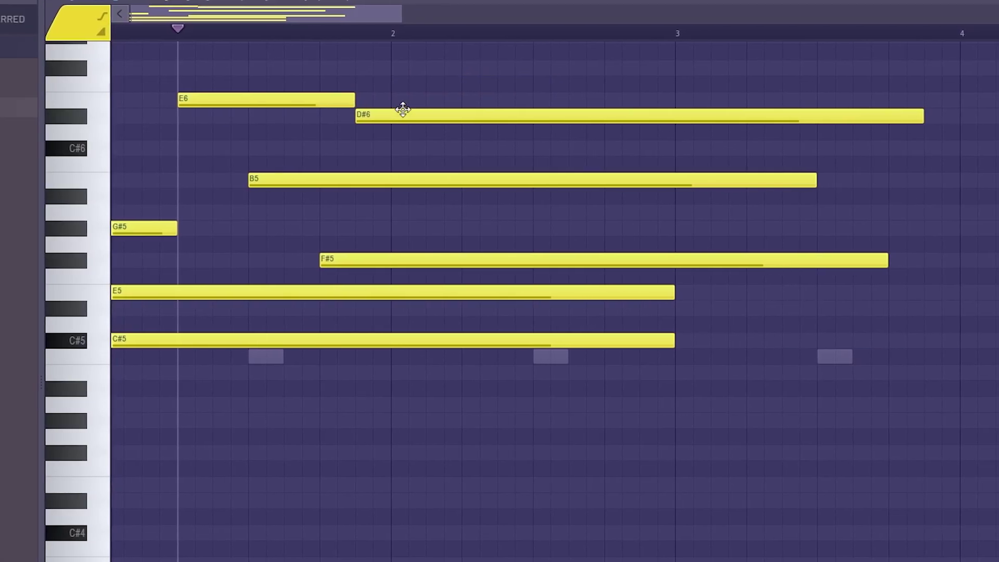
Step: Shorten the B5 and F#5 notes to end where D#6 begins, and play the pattern back
{"action": "left_click_drag", "start_coordinate": [837, 183], "coordinate": [327, 187]}
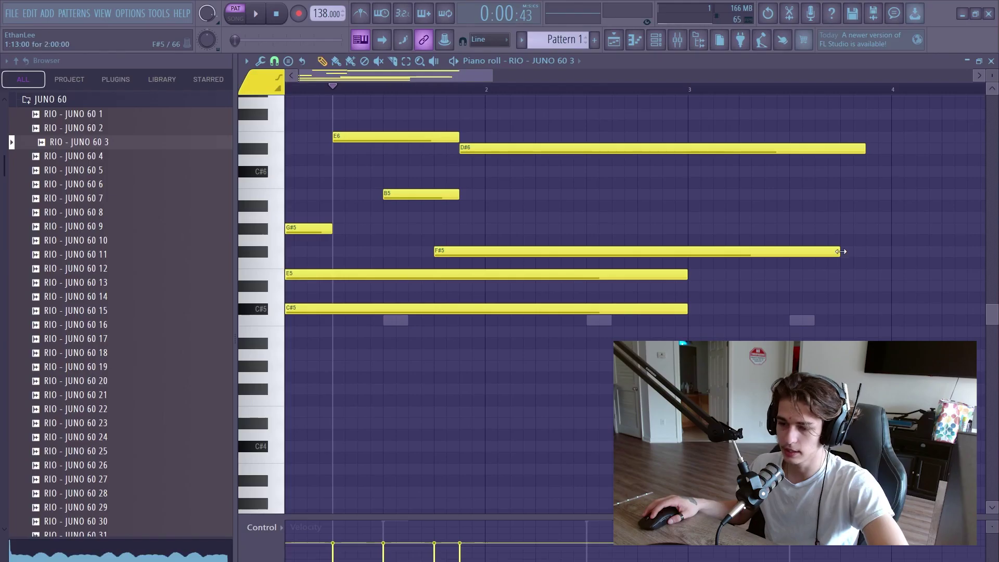
{"action": "left_click_drag", "start_coordinate": [833, 260], "coordinate": [306, 260]}
{"action": "scroll", "coordinate": [509, 223], "scroll_direction": "down", "scroll_amount": 2, "text": "ctrl"}
{"action": "scroll", "coordinate": [411, 171], "scroll_direction": "up", "scroll_amount": 3}
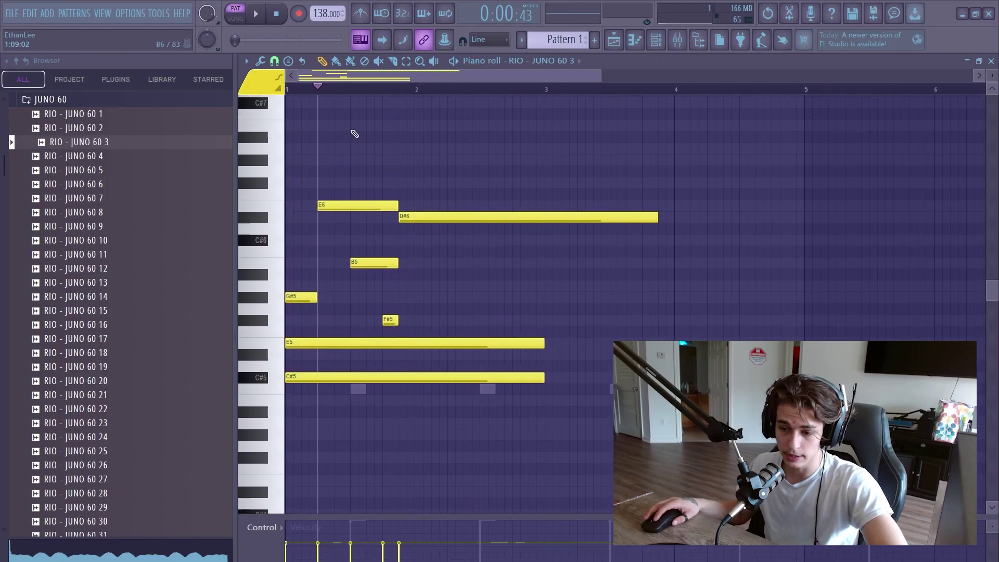
{"action": "scroll", "coordinate": [587, 295], "scroll_direction": "up", "scroll_amount": 2}
{"action": "key", "text": "space"}
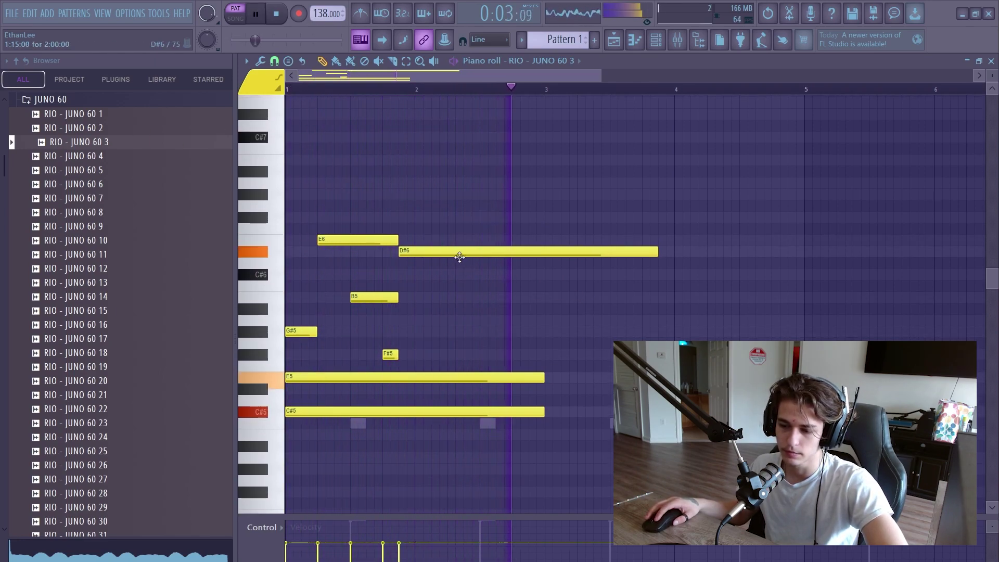
{"action": "key", "text": "space"}
Step: Extend F#5 to the start of bar 2 and make D#6 fill exactly bar 2
{"action": "scroll", "coordinate": [442, 289], "scroll_direction": "up", "scroll_amount": 2, "text": "ctrl"}
{"action": "scroll", "coordinate": [442, 289], "scroll_direction": "down", "scroll_amount": 4}
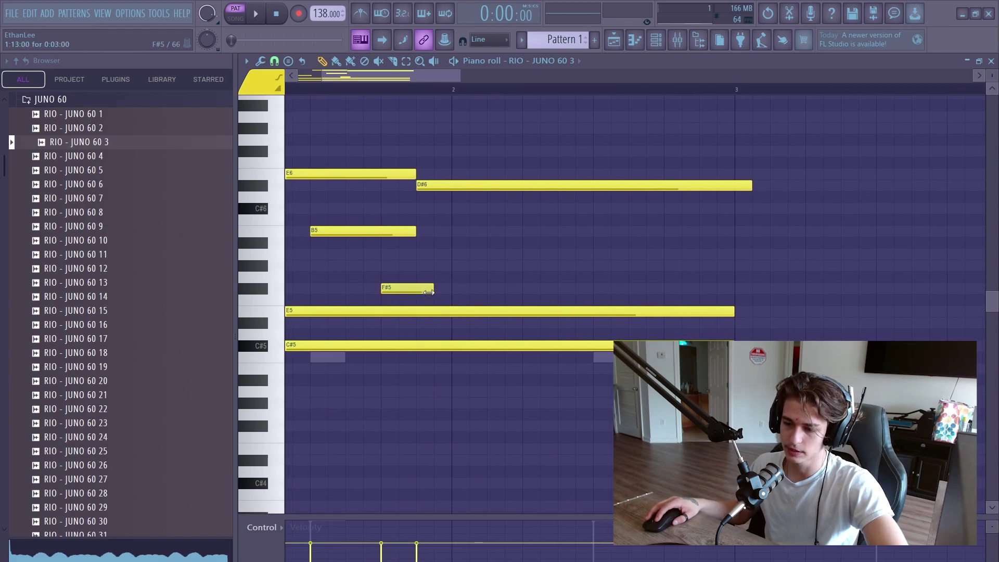
{"action": "left_click_drag", "start_coordinate": [470, 185], "coordinate": [530, 187]}
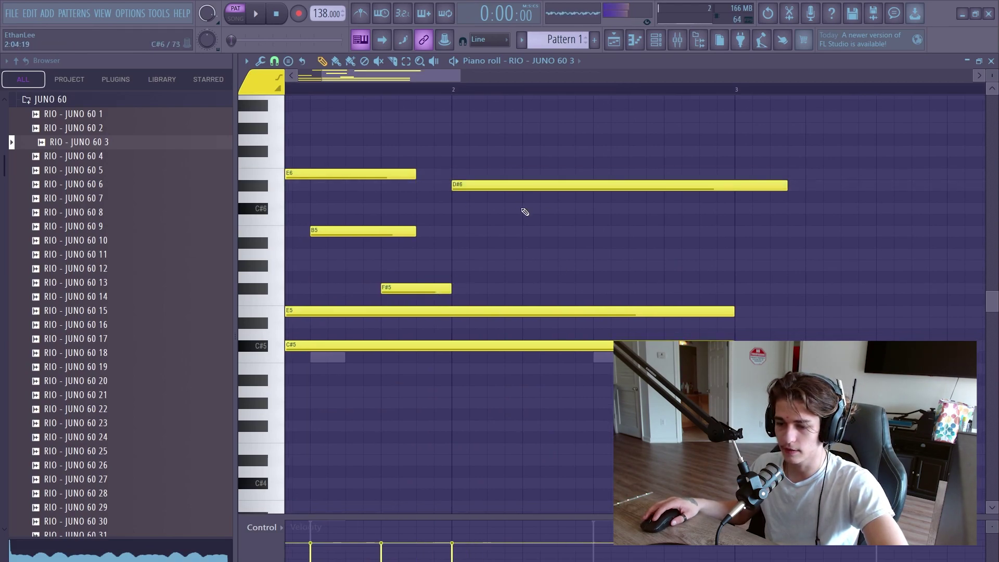
{"action": "scroll", "coordinate": [727, 189], "scroll_direction": "down", "scroll_amount": 2, "text": "ctrl"}
{"action": "scroll", "coordinate": [706, 259], "scroll_direction": "up", "scroll_amount": 2}
{"action": "scroll", "coordinate": [687, 281], "scroll_direction": "down", "scroll_amount": 6}
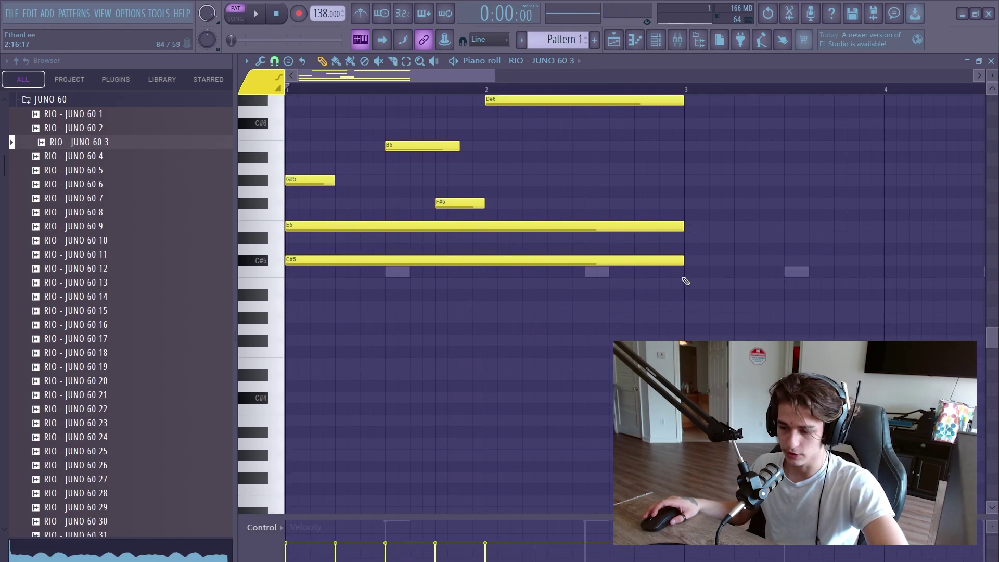
Step: Duplicate the two-bar phrase into bars 3 and 4, and lower the copied C#5 note to B4
{"action": "scroll", "coordinate": [540, 300], "scroll_direction": "up", "scroll_amount": 3}
{"action": "scroll", "coordinate": [537, 334], "scroll_direction": "down", "scroll_amount": 2, "text": "ctrl"}
{"action": "scroll", "coordinate": [538, 336], "scroll_direction": "down", "scroll_amount": 3}
{"action": "scroll", "coordinate": [538, 335], "scroll_direction": "up", "scroll_amount": 4}
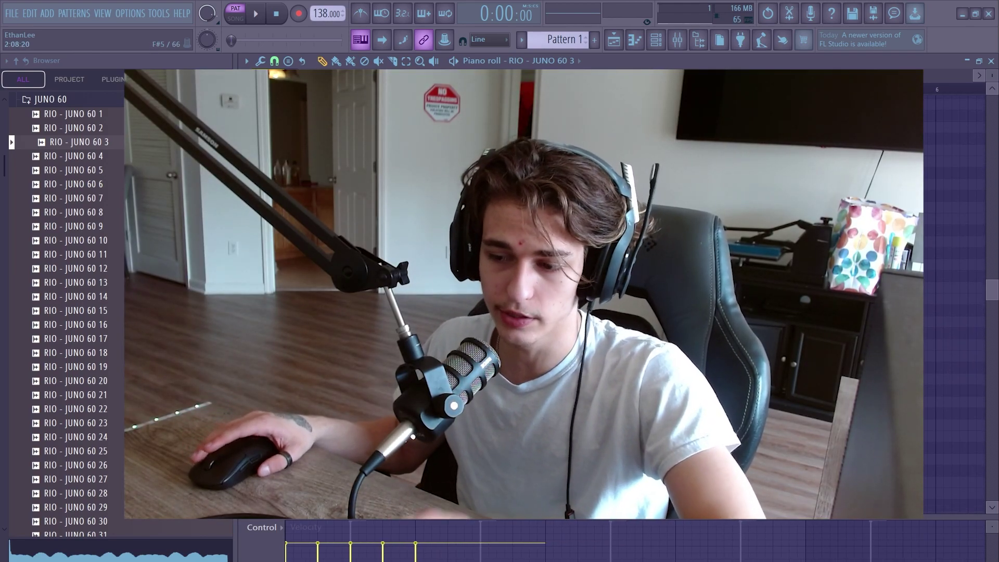
{"action": "scroll", "coordinate": [539, 335], "scroll_direction": "up", "scroll_amount": 4}
{"action": "scroll", "coordinate": [538, 336], "scroll_direction": "down", "scroll_amount": 4}
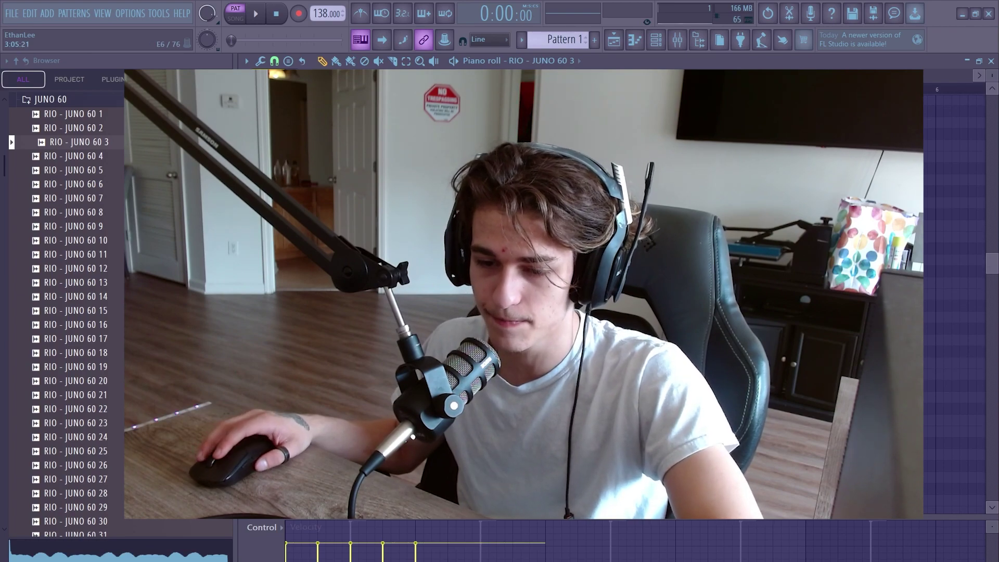
Step: Play the four-bar pattern and lower the D#6 note in bar 4 to C#6
{"action": "key", "text": "space"}
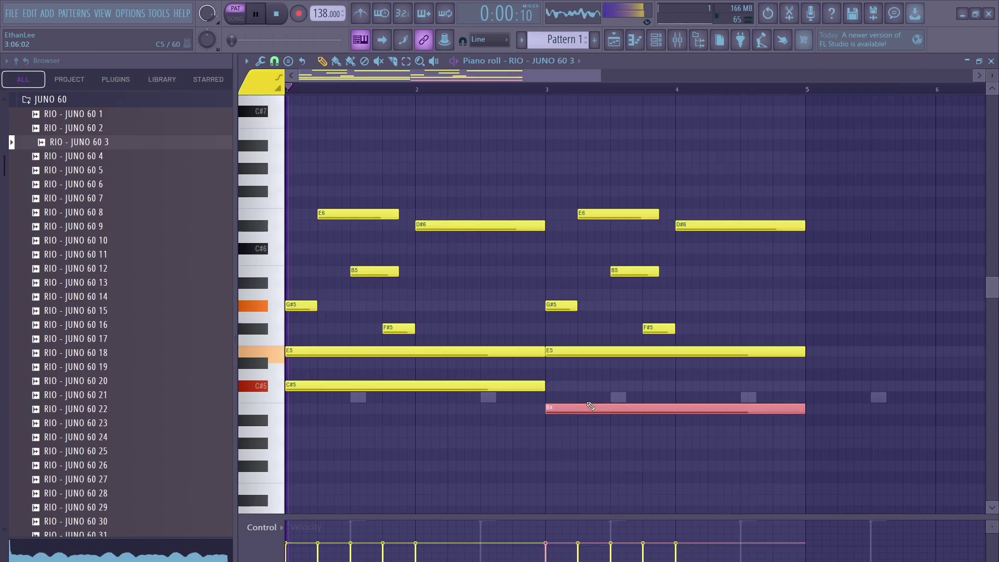
{"action": "scroll", "coordinate": [457, 209], "scroll_direction": "down", "scroll_amount": 4}
{"action": "scroll", "coordinate": [536, 227], "scroll_direction": "up", "scroll_amount": 4}
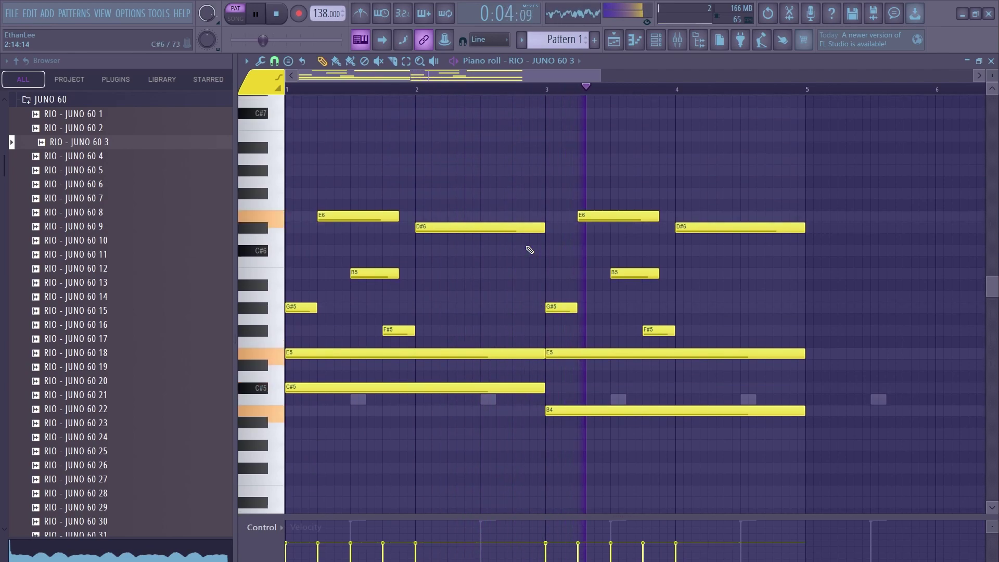
{"action": "scroll", "coordinate": [529, 250], "scroll_direction": "down", "scroll_amount": 3}
{"action": "left_click_drag", "start_coordinate": [626, 165], "coordinate": [628, 192]}
{"action": "key", "text": "space"}
Step: Examine the chord and melody notes across the four-bar pattern
{"action": "scroll", "coordinate": [634, 185], "scroll_direction": "up", "scroll_amount": 2}
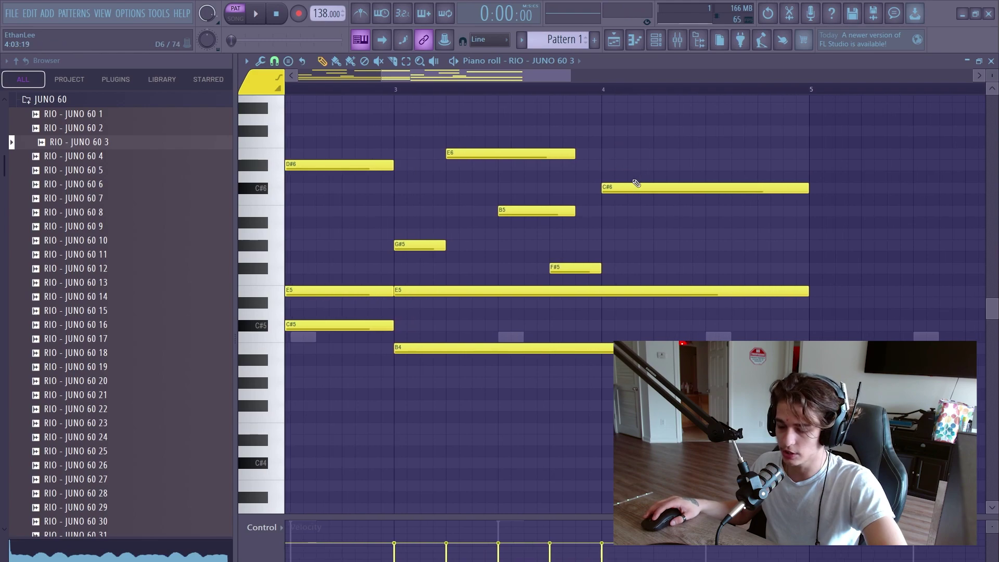
{"action": "scroll", "coordinate": [647, 211], "scroll_direction": "left", "scroll_amount": 3}
{"action": "scroll", "coordinate": [647, 212], "scroll_direction": "down", "scroll_amount": 1}
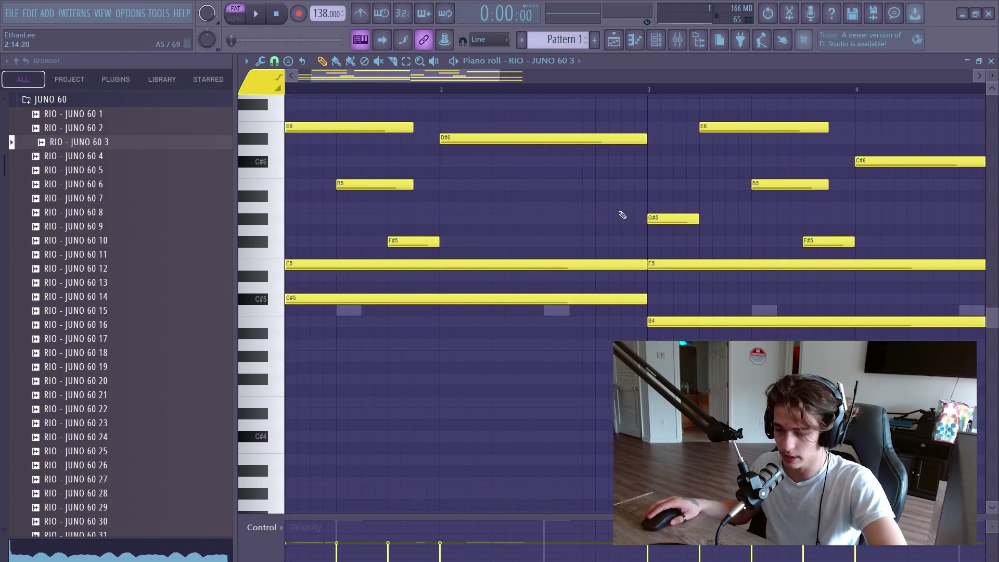
{"action": "scroll", "coordinate": [598, 255], "scroll_direction": "down", "scroll_amount": 2}
{"action": "scroll", "coordinate": [542, 296], "scroll_direction": "down", "scroll_amount": 1}
{"action": "scroll", "coordinate": [539, 278], "scroll_direction": "up", "scroll_amount": 2}
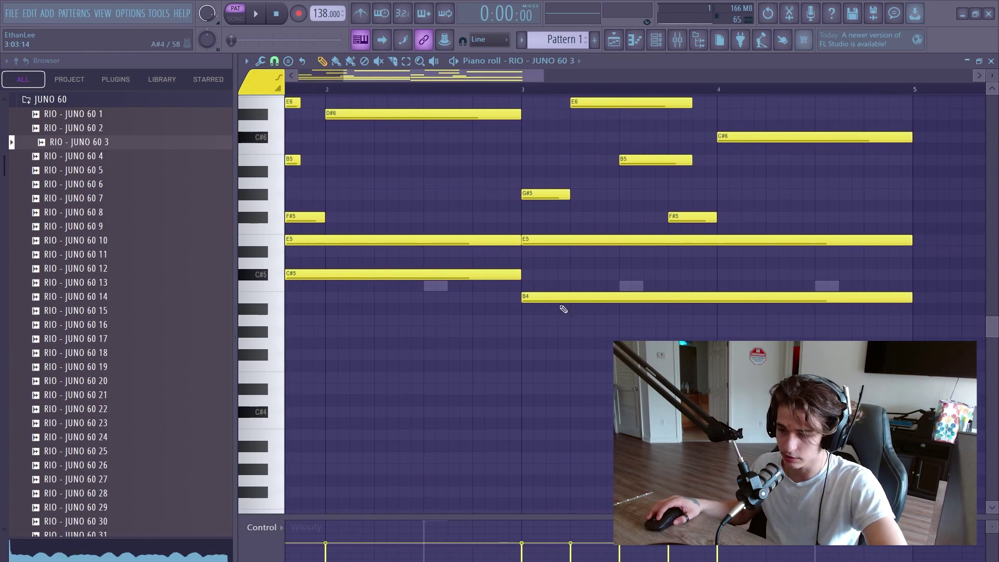
{"action": "scroll", "coordinate": [497, 301], "scroll_direction": "up", "scroll_amount": 1}
{"action": "scroll", "coordinate": [489, 300], "scroll_direction": "down", "scroll_amount": 2}
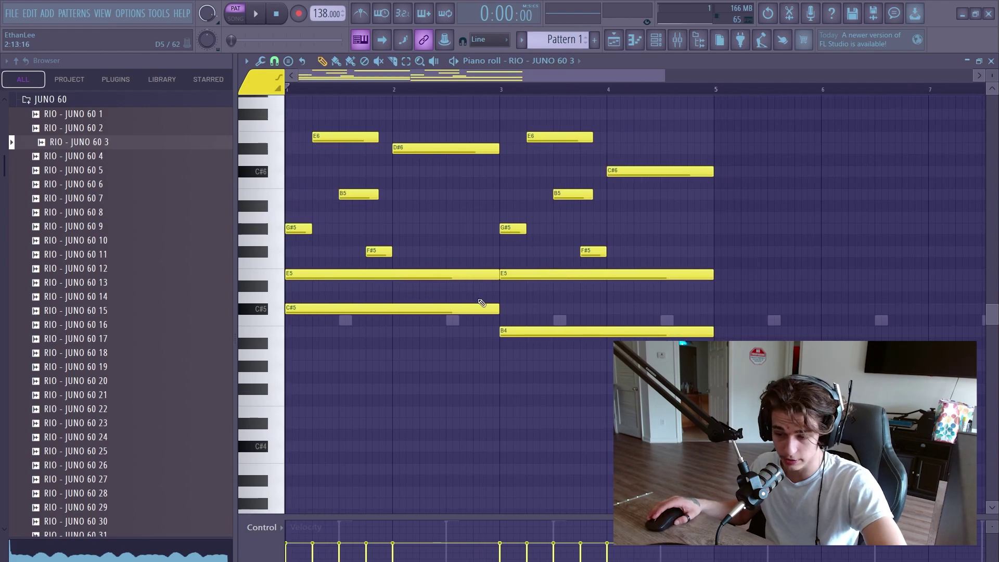
{"action": "scroll", "coordinate": [500, 299], "scroll_direction": "up", "scroll_amount": 1}
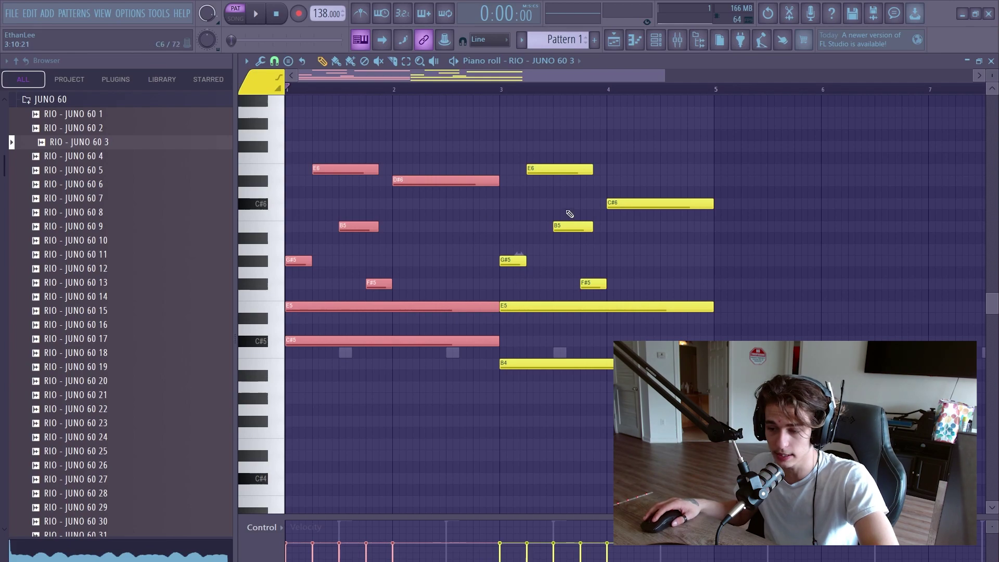
Step: Select all notes of the four-bar melody and duplicate them into bars 5 to 8
{"action": "scroll", "coordinate": [665, 272], "scroll_direction": "down", "scroll_amount": 3}
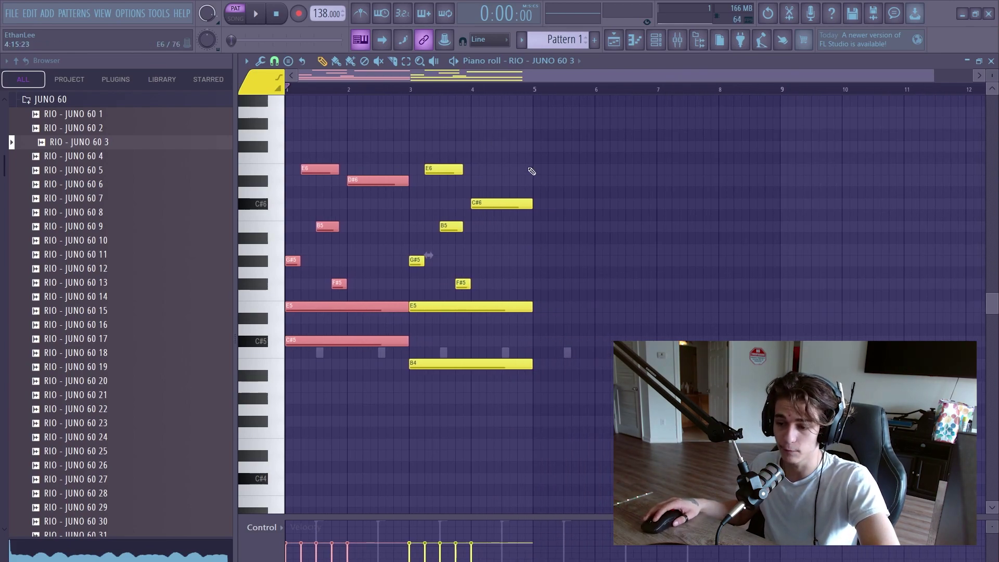
{"action": "left_click_drag", "start_coordinate": [533, 118], "coordinate": [328, 394]}
{"action": "scroll", "coordinate": [549, 413], "scroll_direction": "up", "scroll_amount": 3}
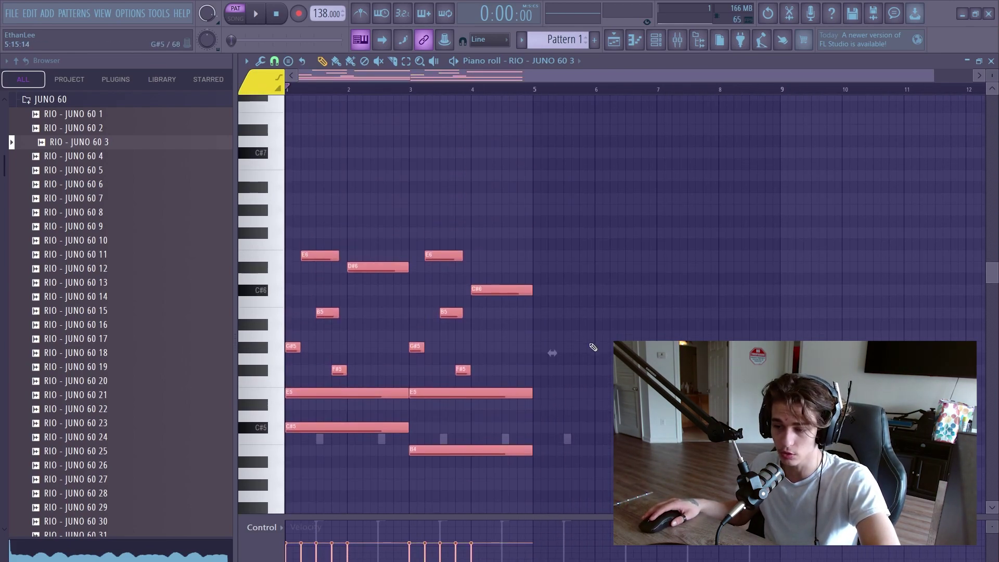
{"action": "key", "text": "ctrl+b"}
{"action": "scroll", "coordinate": [669, 235], "scroll_direction": "down", "scroll_amount": 3}
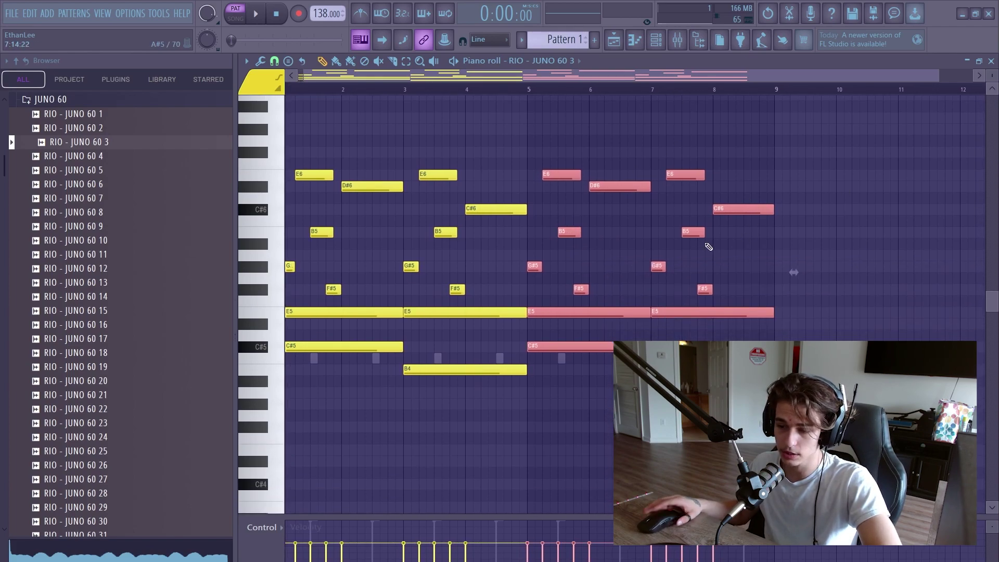
Step: Deselect the notes, play back the eight-bar pattern and bring up the channel rack
{"action": "left_click", "coordinate": [655, 223]}
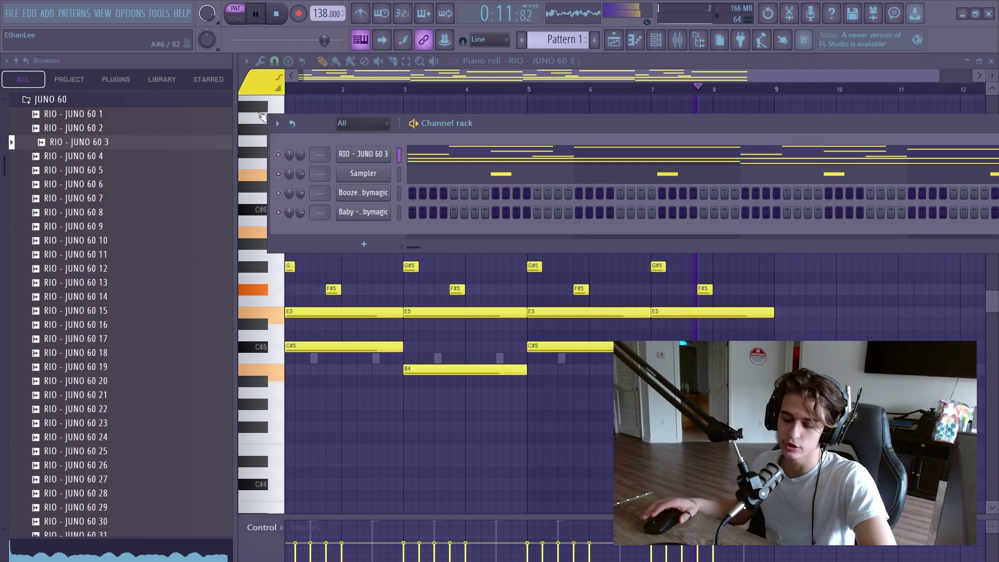
{"action": "key", "text": "space"}
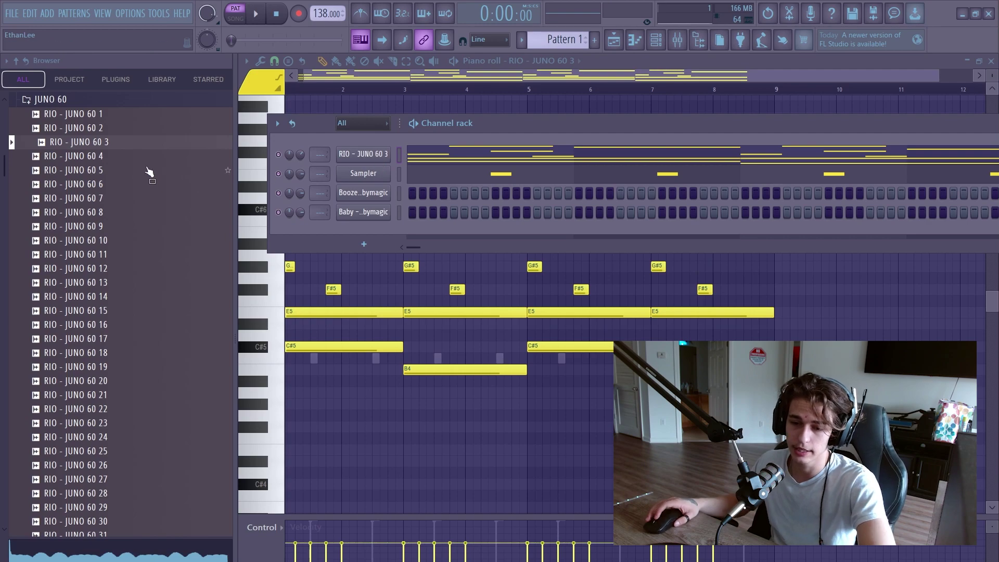
Step: Look through the instrument folders of the ANALOG MAGIC ONE SHOT KIT, including ROLAND SH-2000, for another sound
{"action": "left_click", "coordinate": [125, 100]}
{"action": "scroll", "coordinate": [123, 157], "scroll_direction": "up", "scroll_amount": 2}
{"action": "left_click", "coordinate": [107, 233]}
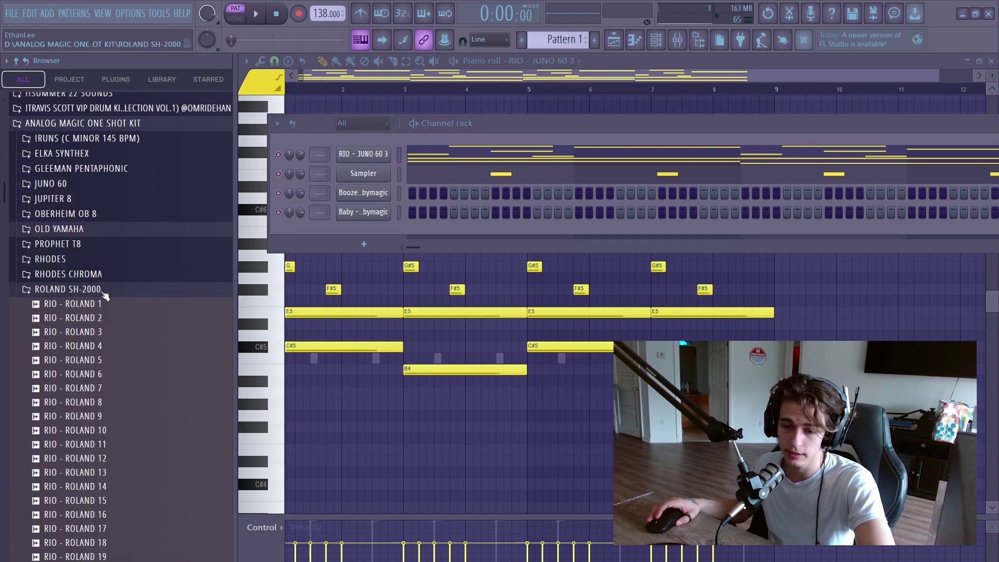
{"action": "left_click", "coordinate": [80, 229]}
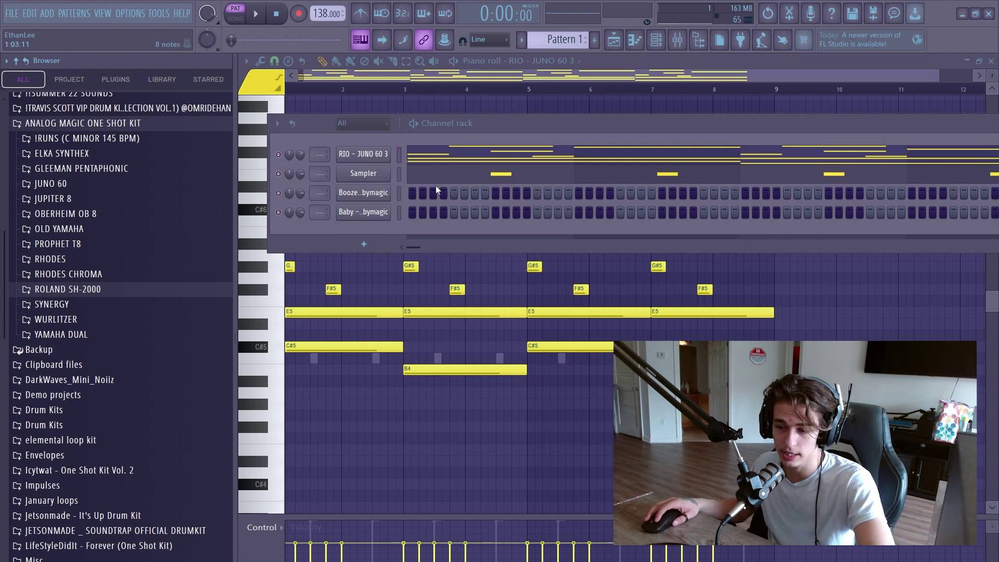
{"action": "key", "text": "F6"}
{"action": "left_click", "coordinate": [671, 42]}
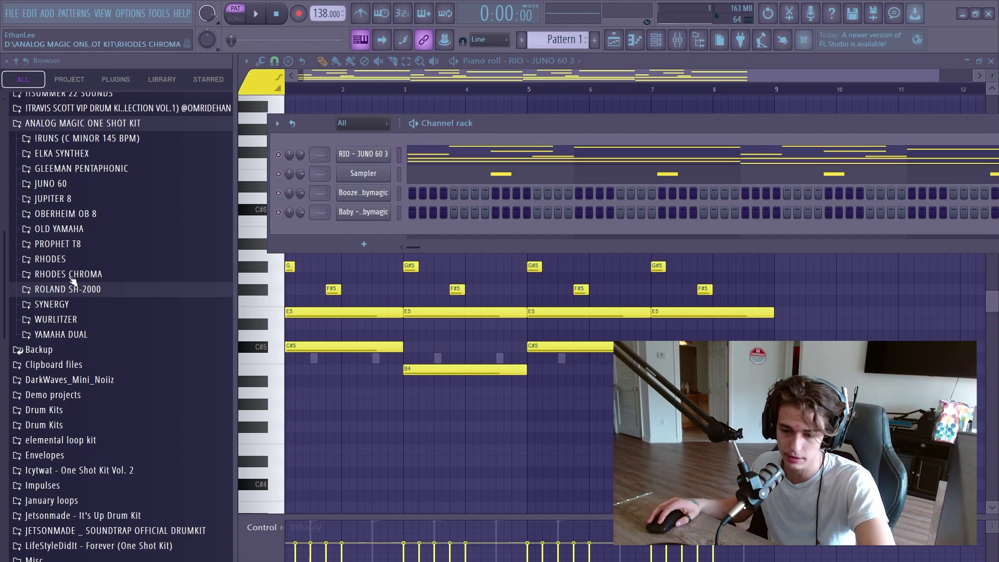
Step: Add RIO - SYNERGY 3 from the SYNERGY folder as a new channel and open its piano roll
{"action": "left_click", "coordinate": [51, 304]}
{"action": "left_click_drag", "start_coordinate": [78, 262], "coordinate": [383, 170]}
{"action": "right_click", "coordinate": [389, 171]}
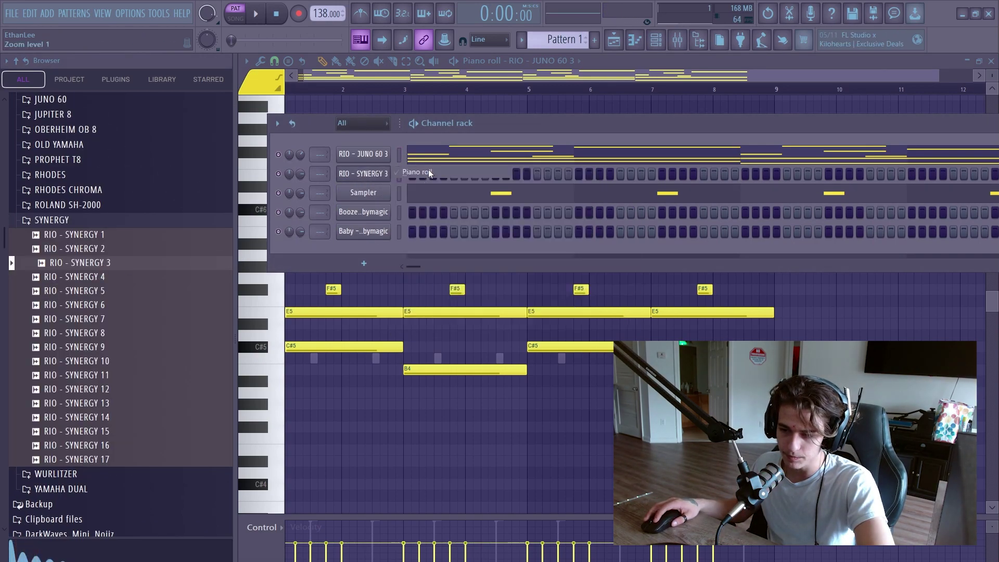
{"action": "left_click", "coordinate": [429, 172]}
Step: Draw C#5 and E5 notes at the start of the SYNERGY part and extend both across bars 1 and 2
{"action": "scroll", "coordinate": [339, 326], "scroll_direction": "down", "scroll_amount": 2}
{"action": "left_click_drag", "start_coordinate": [331, 279], "coordinate": [286, 278]}
{"action": "left_click_drag", "start_coordinate": [298, 244], "coordinate": [284, 244]}
{"action": "key", "text": "ctrl+a"}
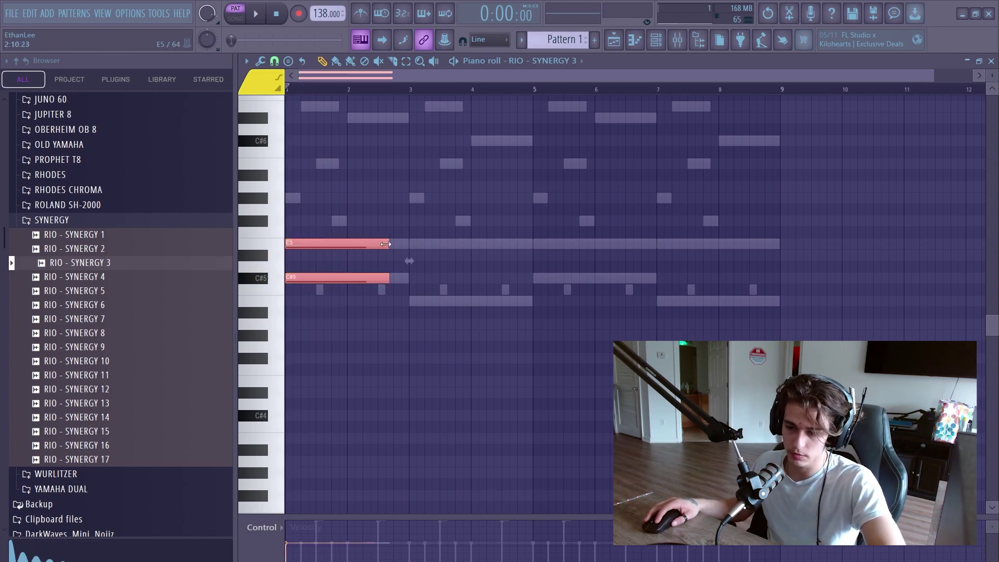
{"action": "left_click", "coordinate": [435, 267]}
Step: Draw two-bar E5 and B4 notes across bars 3 and 4 of the SYNERGY part
{"action": "scroll", "coordinate": [456, 260], "scroll_direction": "up", "scroll_amount": 2}
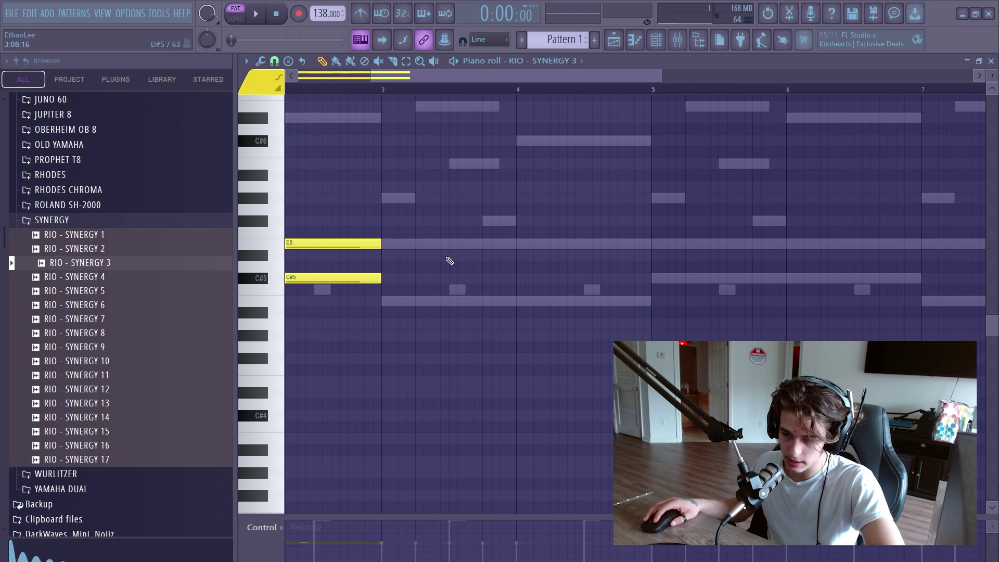
{"action": "left_click", "coordinate": [397, 242]}
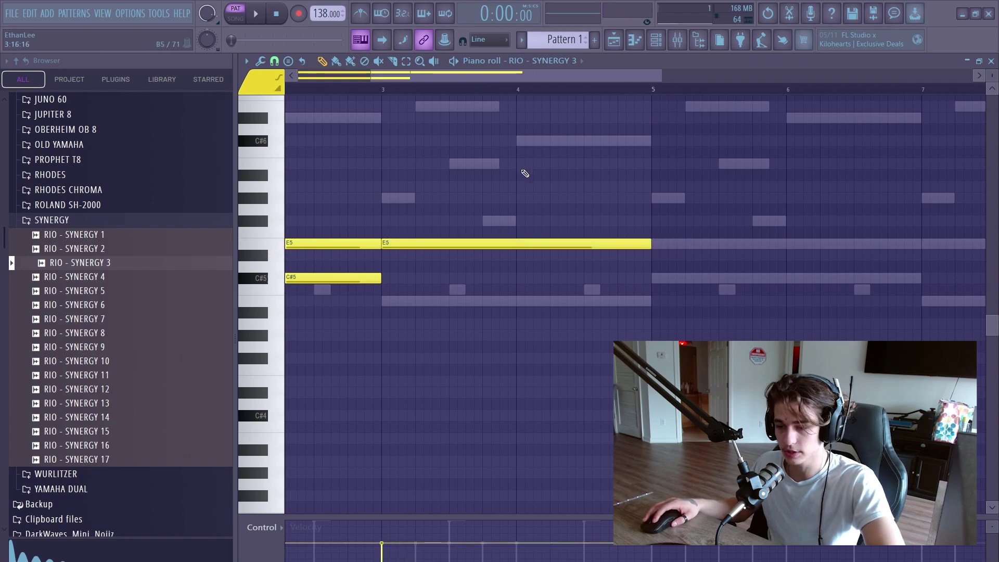
{"action": "left_click", "coordinate": [399, 302]}
Step: Duplicate the four-bar SYNERGY chords into bars 5 to 8 and deselect the notes
{"action": "scroll", "coordinate": [645, 250], "scroll_direction": "down", "scroll_amount": 2}
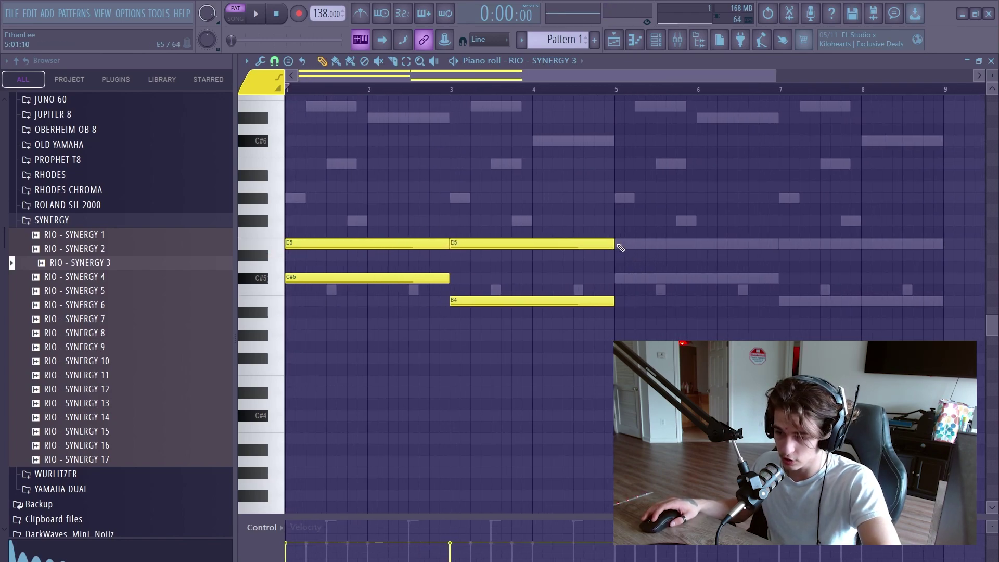
{"action": "key", "text": "ctrl+b"}
{"action": "scroll", "coordinate": [624, 260], "scroll_direction": "right", "scroll_amount": 2}
{"action": "key", "text": "ctrl+d"}
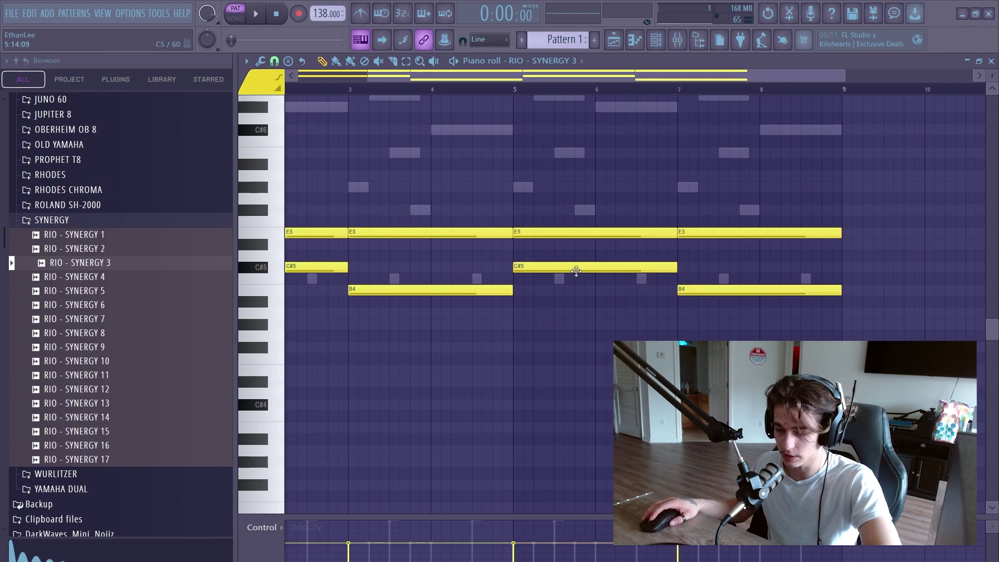
{"action": "scroll", "coordinate": [593, 284], "scroll_direction": "down", "scroll_amount": 2}
{"action": "scroll", "coordinate": [629, 167], "scroll_direction": "up", "scroll_amount": 3}
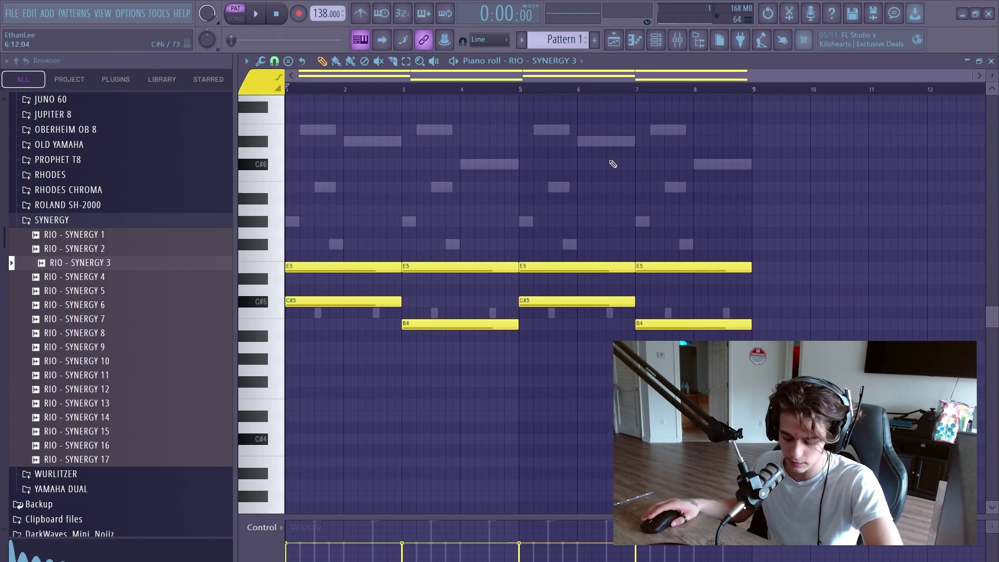
Step: Bring up the channel rack and play back the pattern to check the JUNO 60 and SYNERGY layers together
{"action": "key", "text": "F6"}
{"action": "right_click", "coordinate": [280, 155]}
{"action": "left_click", "coordinate": [308, 161]}
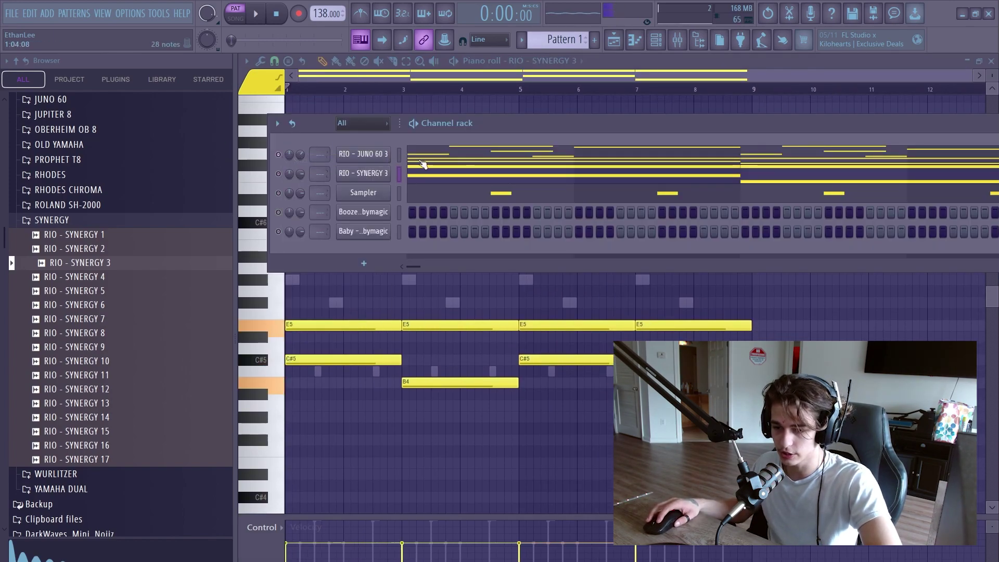
{"action": "key", "text": "space"}
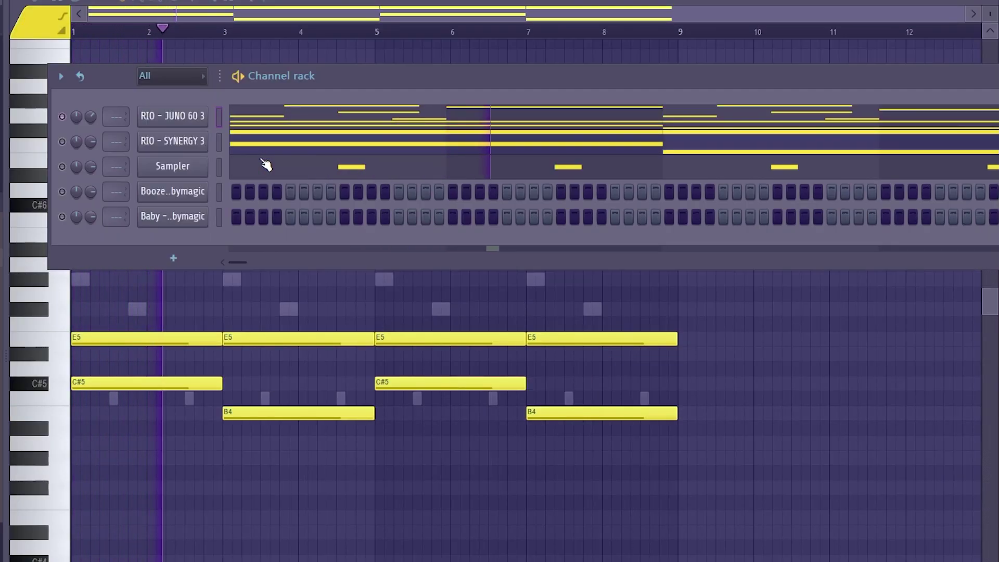
{"action": "key", "text": "space"}
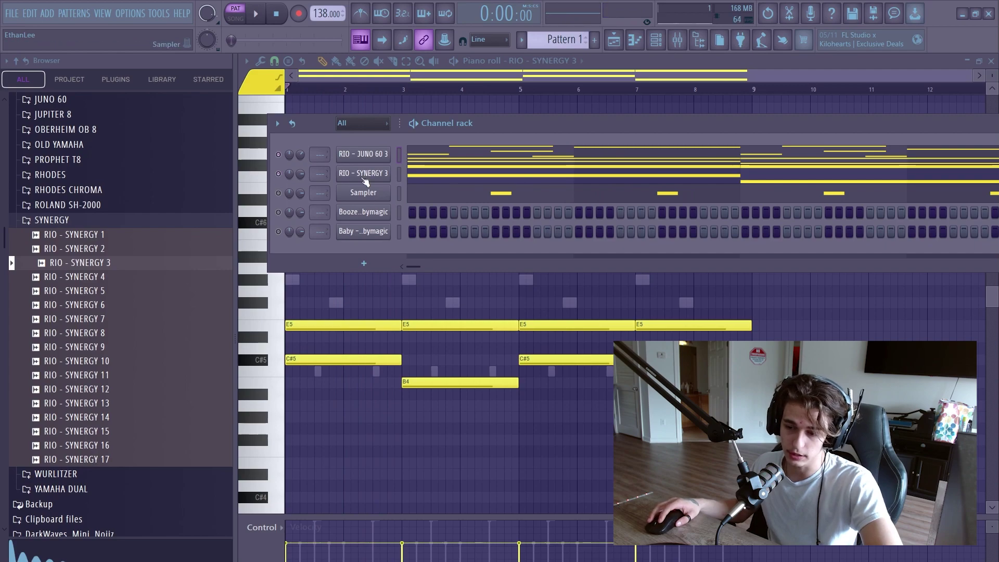
{"action": "key", "text": "space"}
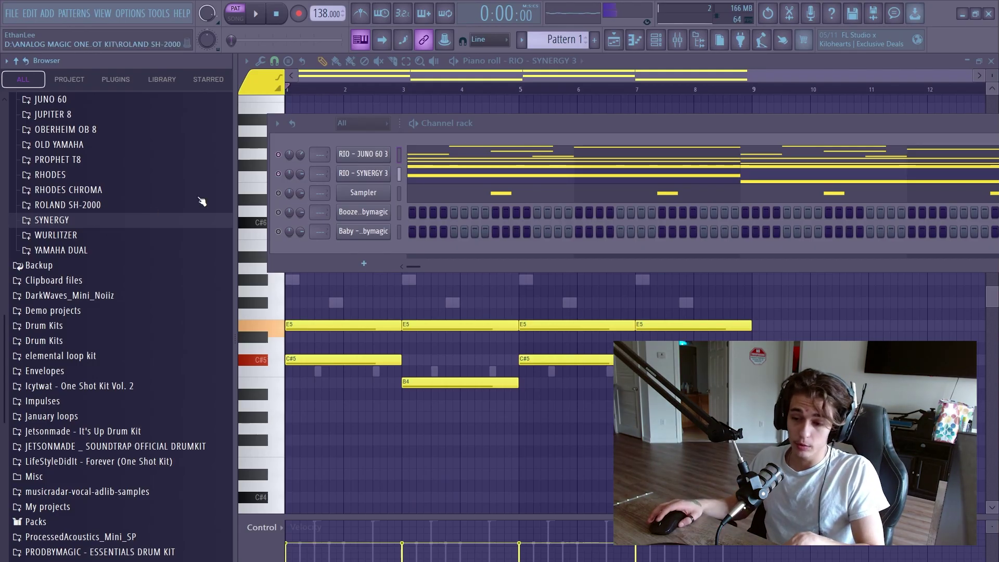
Step: Audition samples in the RHODES CHROMA folder, including RIO - RHODES CHROMA 4 and 3, and collapse the folder
{"action": "scroll", "coordinate": [91, 260], "scroll_direction": "up", "scroll_amount": 3}
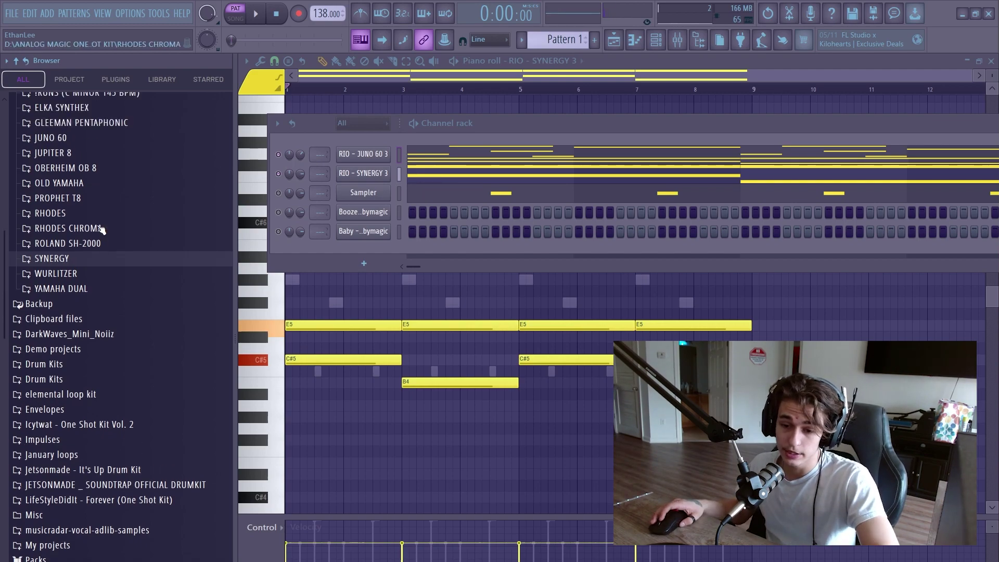
{"action": "left_click", "coordinate": [90, 279]}
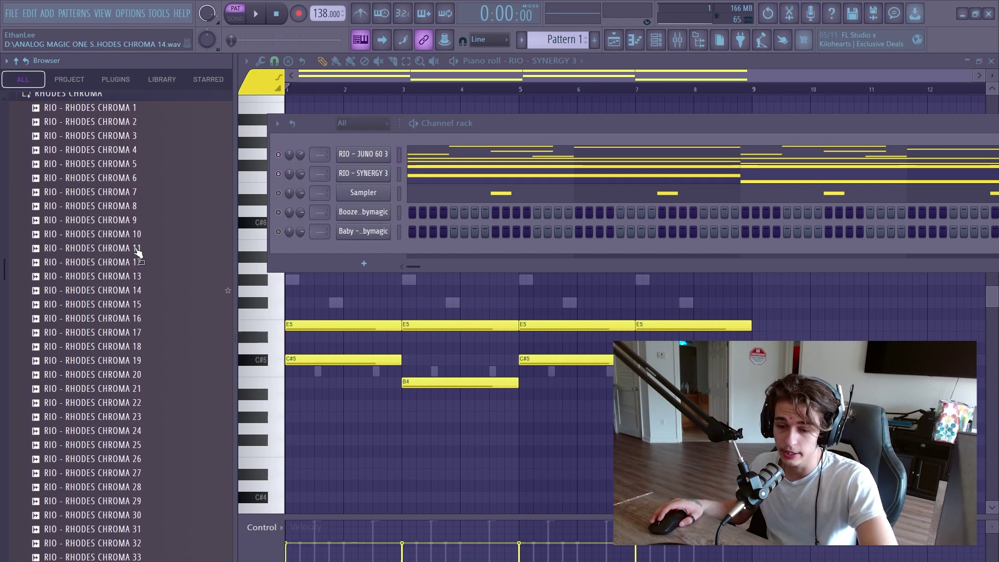
{"action": "scroll", "coordinate": [126, 263], "scroll_direction": "up", "scroll_amount": 1}
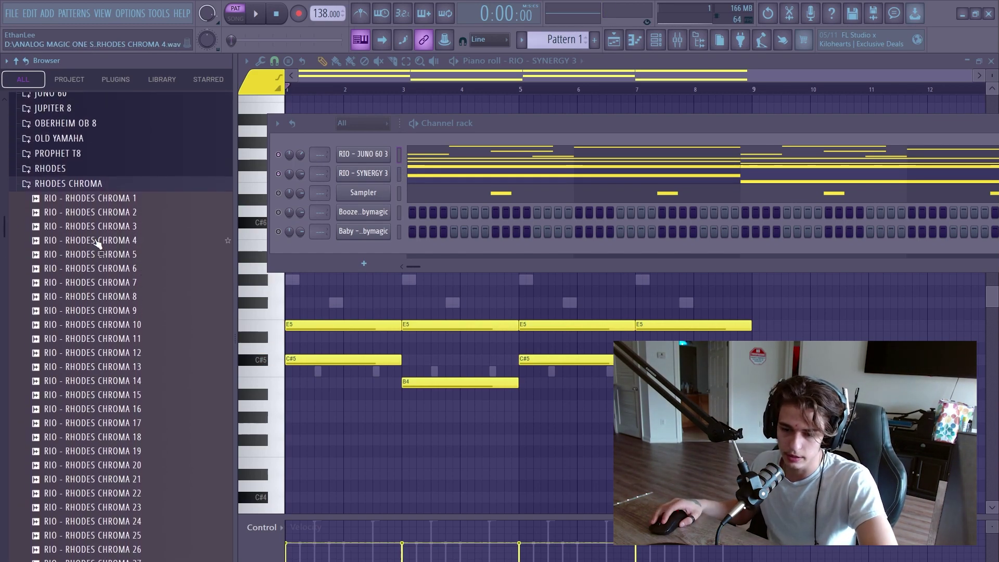
{"action": "left_click", "coordinate": [97, 240]}
{"action": "key", "text": "Up"}
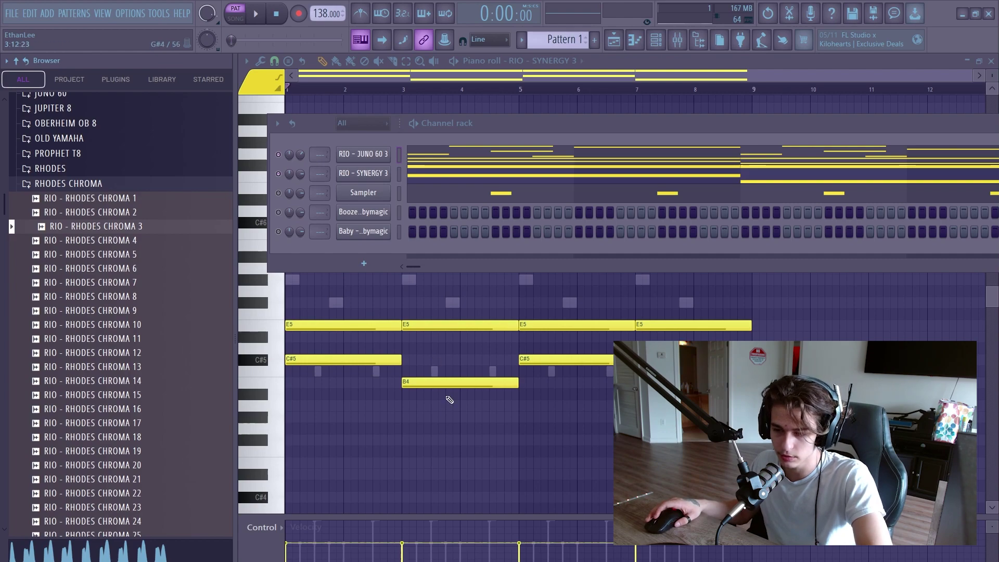
{"action": "key", "text": "F6"}
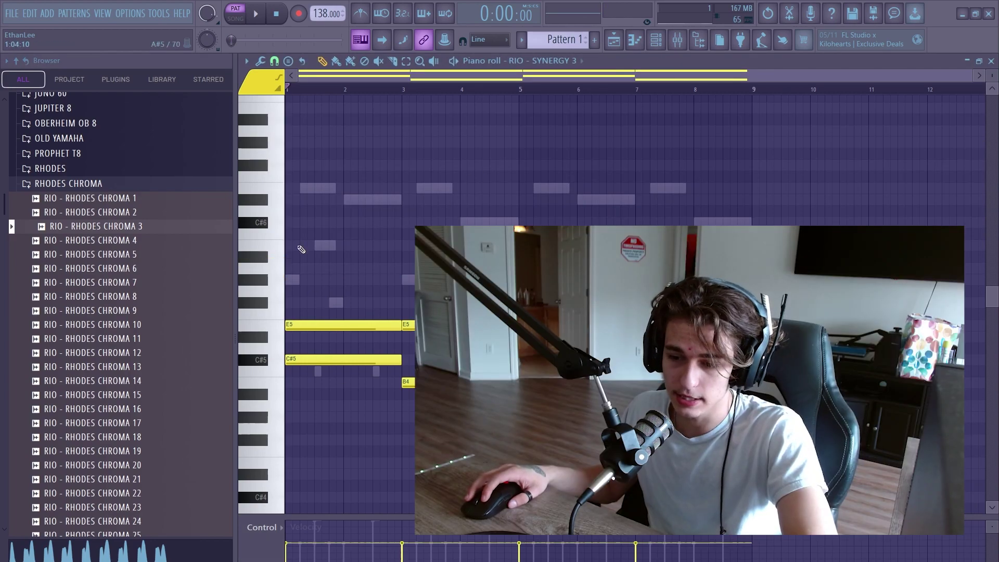
{"action": "key", "text": "F6"}
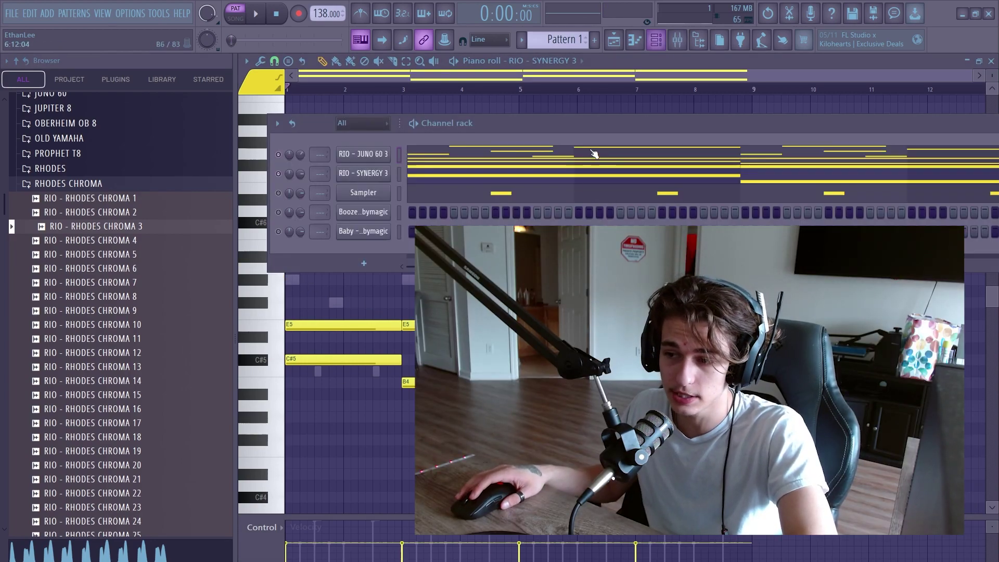
{"action": "left_click", "coordinate": [73, 183]}
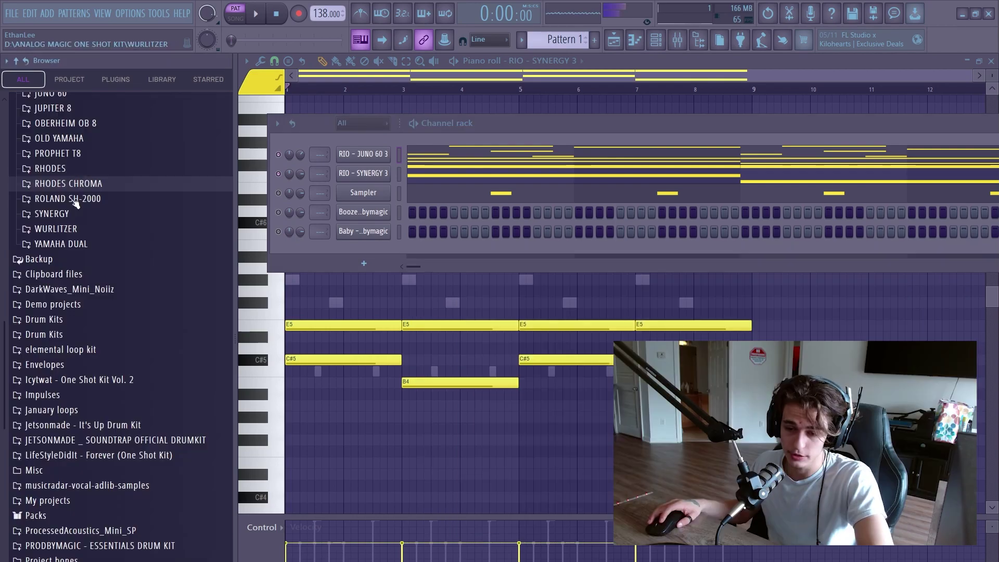
Step: Add RIO - OLD YAMAHA 5 from the OLD YAMAHA folder as a new channel and open its piano roll
{"action": "left_click", "coordinate": [80, 140]}
{"action": "left_click", "coordinate": [99, 211]}
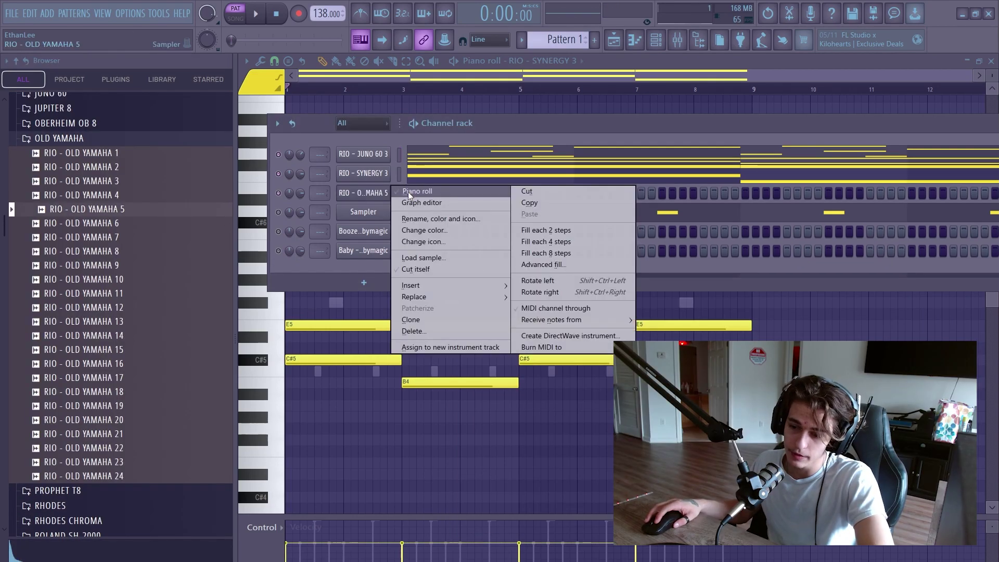
{"action": "right_click", "coordinate": [381, 193]}
{"action": "left_click", "coordinate": [414, 191]}
Step: Draw the opening OLD YAMAHA melody with alternating E7 and D#7 notes in bars 1 and 3, playing it back to check
{"action": "scroll", "coordinate": [500, 286], "scroll_direction": "up", "scroll_amount": 3}
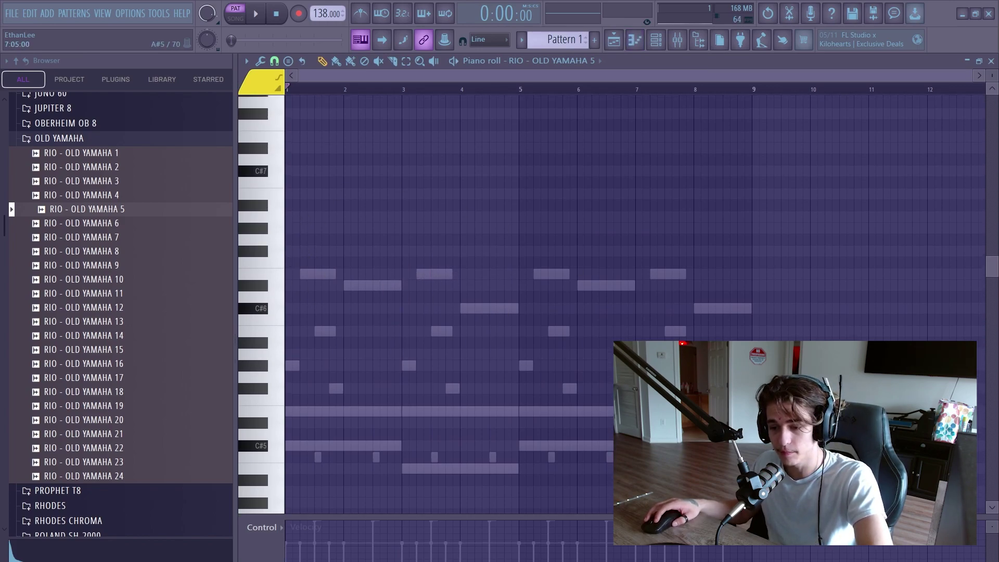
{"action": "scroll", "coordinate": [371, 252], "scroll_direction": "down", "scroll_amount": 1}
{"action": "scroll", "coordinate": [392, 248], "scroll_direction": "up", "scroll_amount": 3}
{"action": "left_click", "coordinate": [294, 181]}
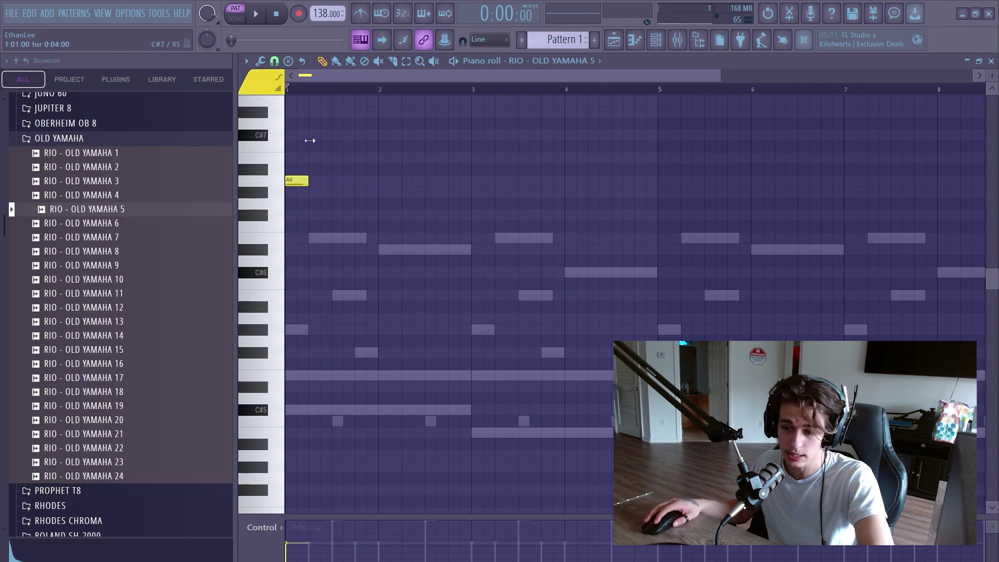
{"action": "left_click", "coordinate": [306, 145]}
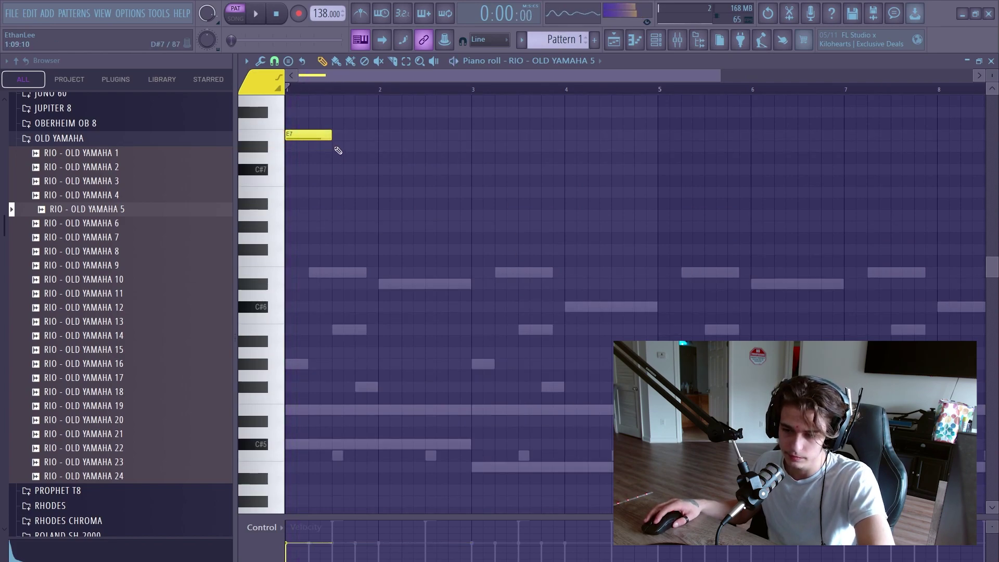
{"action": "key", "text": "space"}
{"action": "left_click", "coordinate": [359, 146]}
{"action": "left_click_drag", "start_coordinate": [400, 151], "coordinate": [507, 147]}
{"action": "left_click", "coordinate": [475, 135]}
{"action": "left_click", "coordinate": [519, 147]}
{"action": "key", "text": "space"}
Step: Add B6 late in bar 3, followed by G#6, E6 and F#6 notes in bar 4
{"action": "left_click", "coordinate": [544, 203]}
{"action": "left_click_drag", "start_coordinate": [545, 204], "coordinate": [544, 192]}
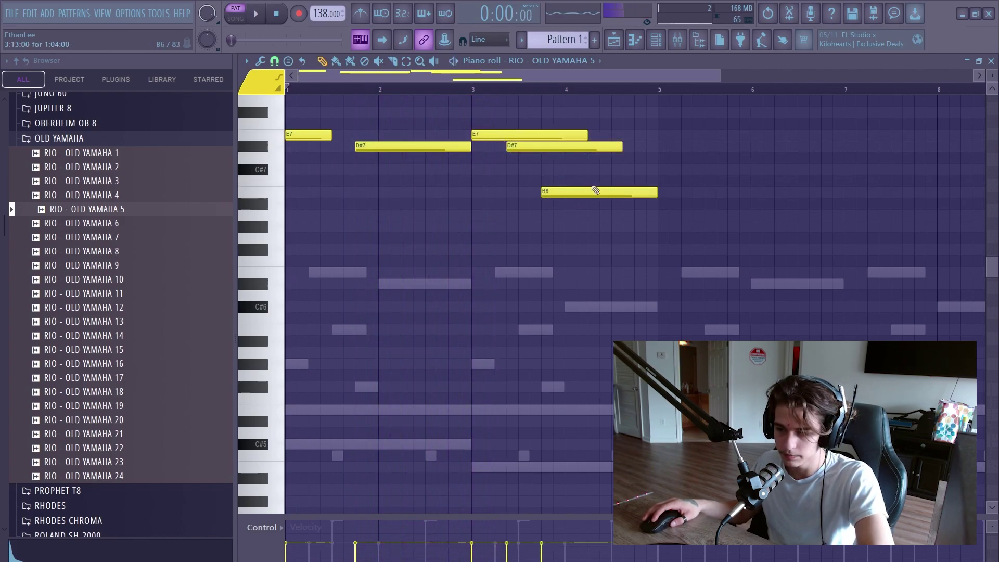
{"action": "left_click_drag", "start_coordinate": [612, 247], "coordinate": [638, 253]}
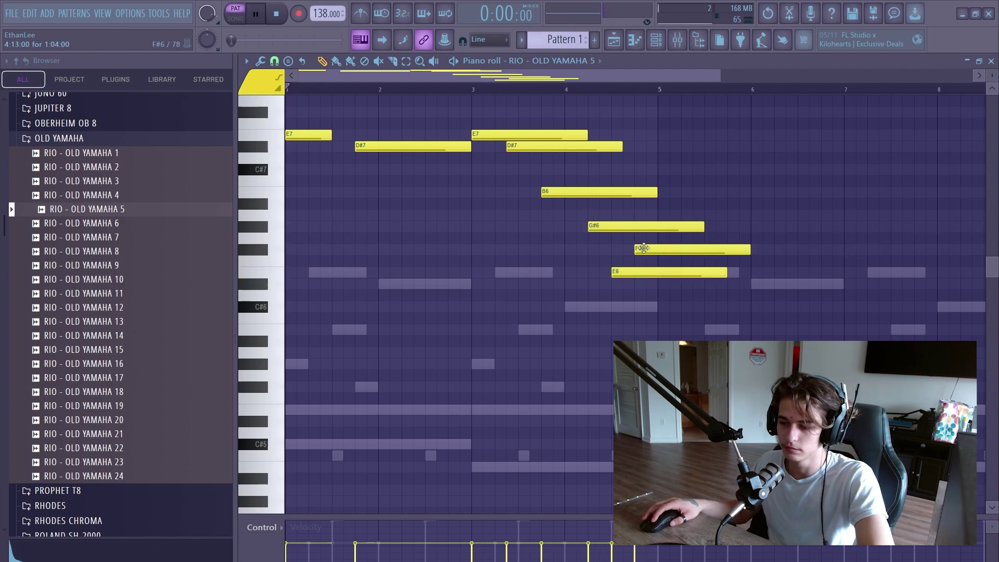
Step: Shorten the B6, G#6, E6 and F#6 notes of the descending run to half a bar each
{"action": "left_click_drag", "start_coordinate": [626, 171], "coordinate": [671, 276]}
{"action": "left_click_drag", "start_coordinate": [643, 193], "coordinate": [585, 180]}
{"action": "key", "text": "ctrl+z"}
{"action": "left_click", "coordinate": [625, 180], "text": "ctrl"}
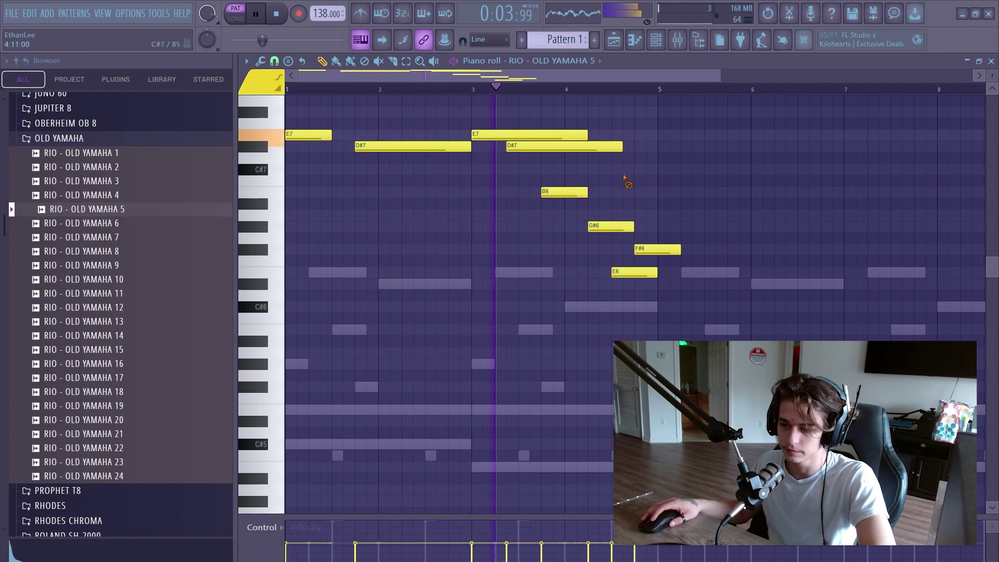
Step: Trim the last F#6 note to the end of bar 4 and duplicate the four-bar melody into bars 5 to 8
{"action": "left_click_drag", "start_coordinate": [687, 255], "coordinate": [659, 251]}
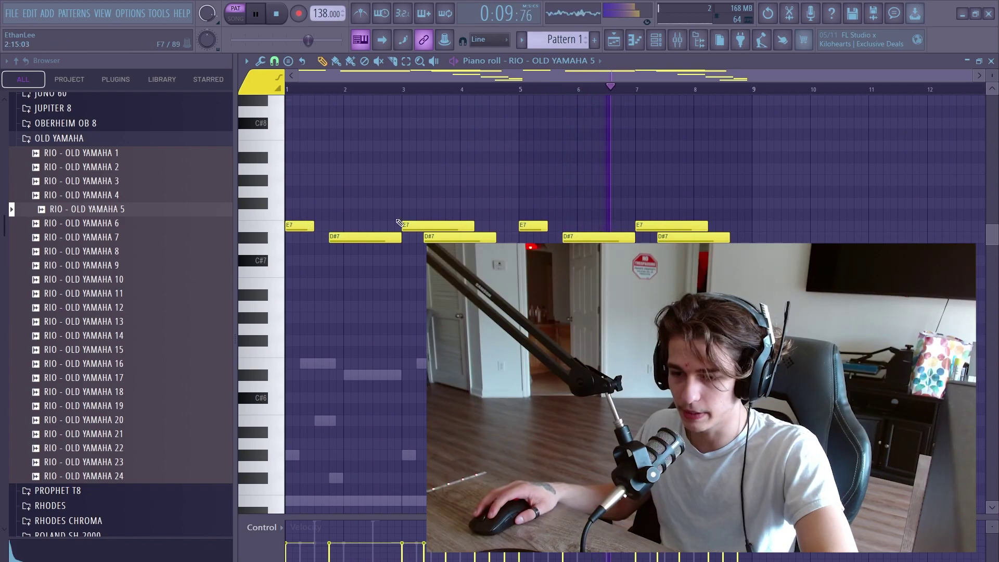
{"action": "scroll", "coordinate": [464, 224], "scroll_direction": "down", "scroll_amount": 3}
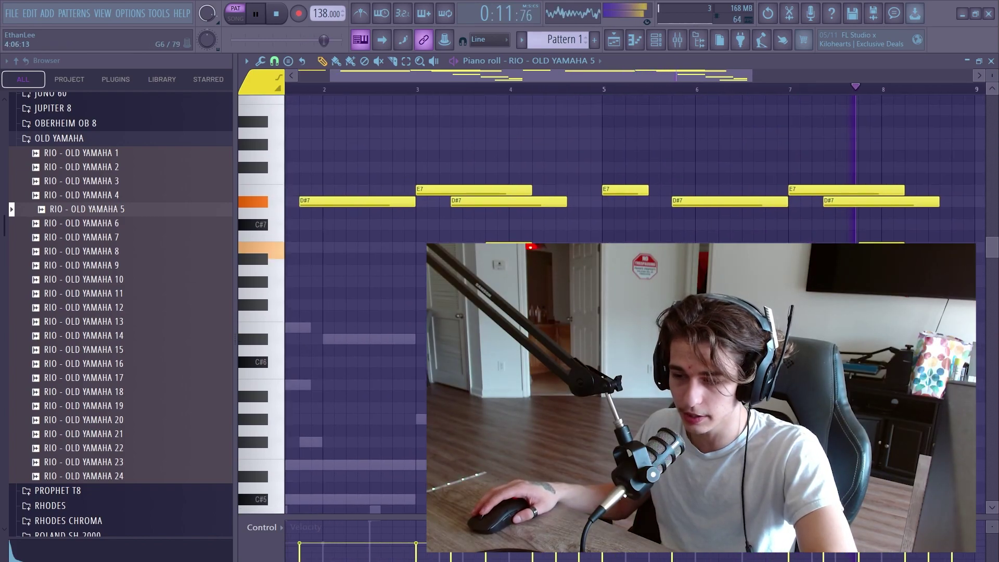
{"action": "key", "text": "space"}
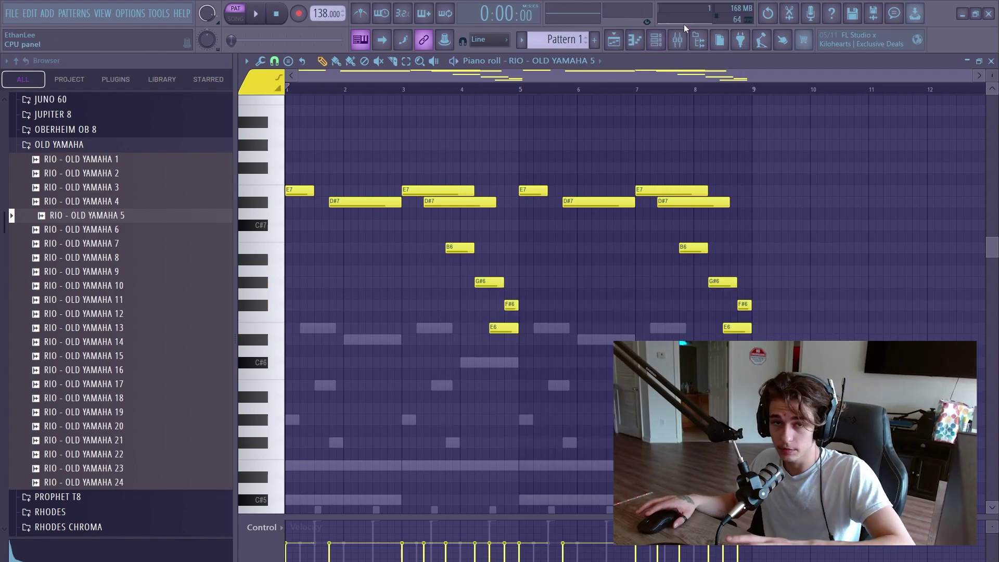
Step: Delete the Sampler, Booze clap and Baby 808 channels, keeping only the three melody channels
{"action": "left_click", "coordinate": [656, 40]}
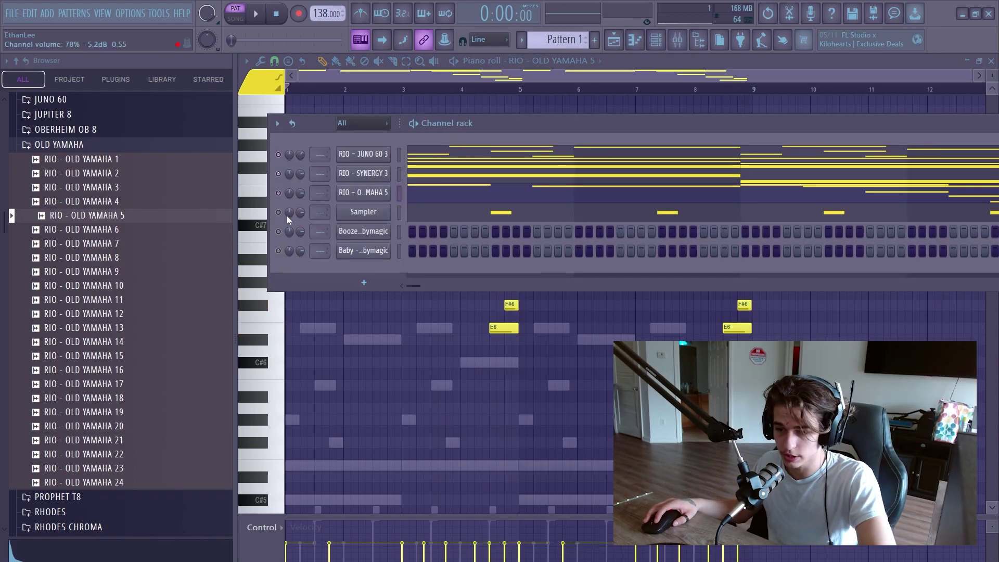
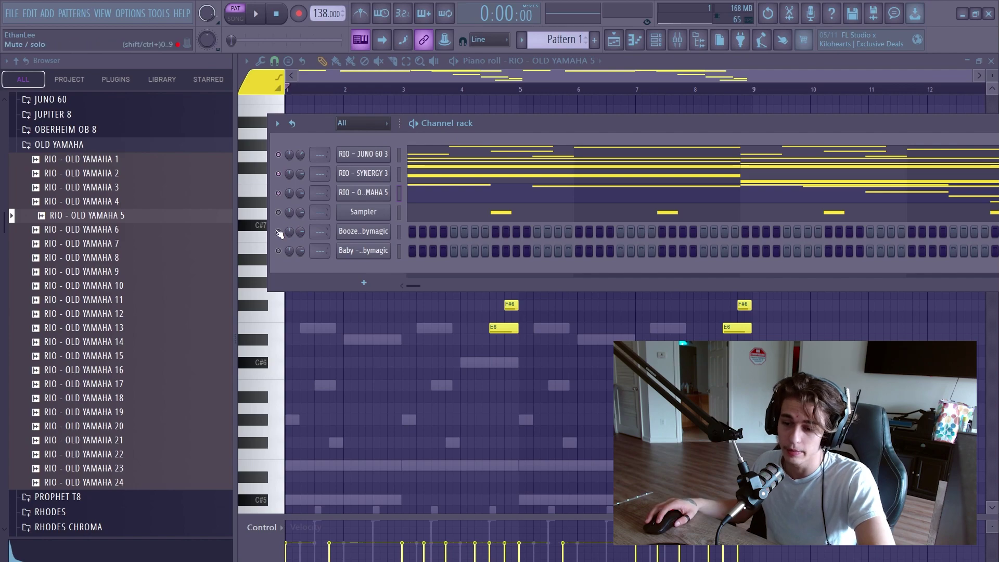
{"action": "left_click", "coordinate": [106, 146]}
{"action": "right_click", "coordinate": [363, 213]}
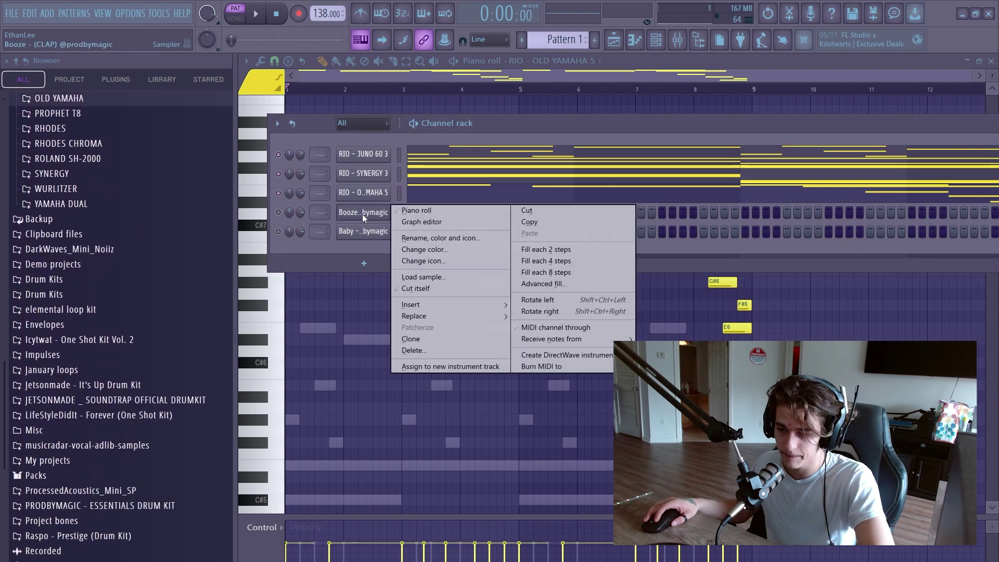
{"action": "left_click", "coordinate": [416, 334]}
{"action": "left_click", "coordinate": [545, 361]}
{"action": "right_click", "coordinate": [366, 212]}
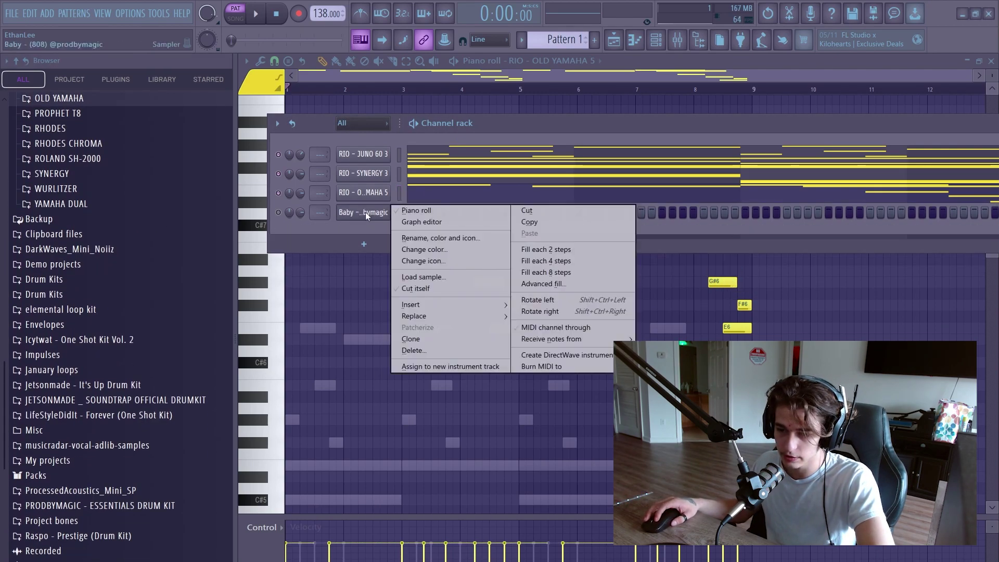
{"action": "left_click", "coordinate": [444, 353]}
{"action": "left_click", "coordinate": [545, 361]}
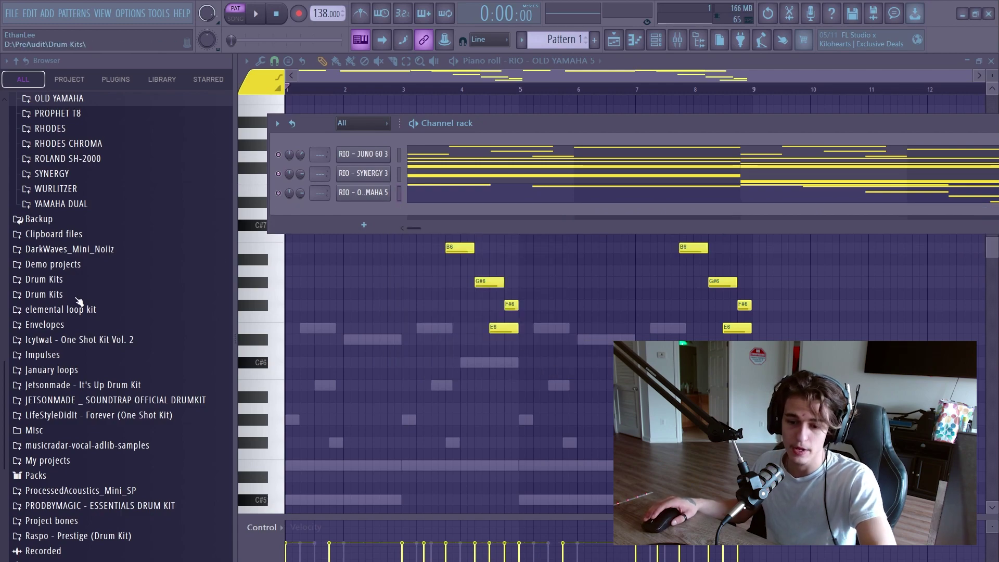
Step: Load the Dome clap from the PRODBYMAGIC essentials kit into a new channel and place a C5 note on beat 3 of bar 1
{"action": "scroll", "coordinate": [88, 320], "scroll_direction": "down", "scroll_amount": 4}
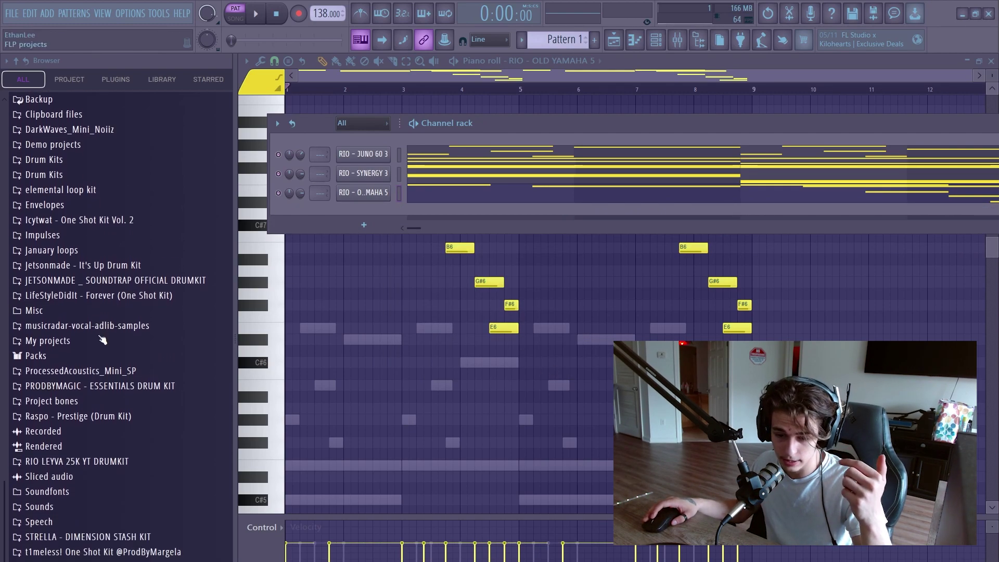
{"action": "left_click", "coordinate": [122, 385]}
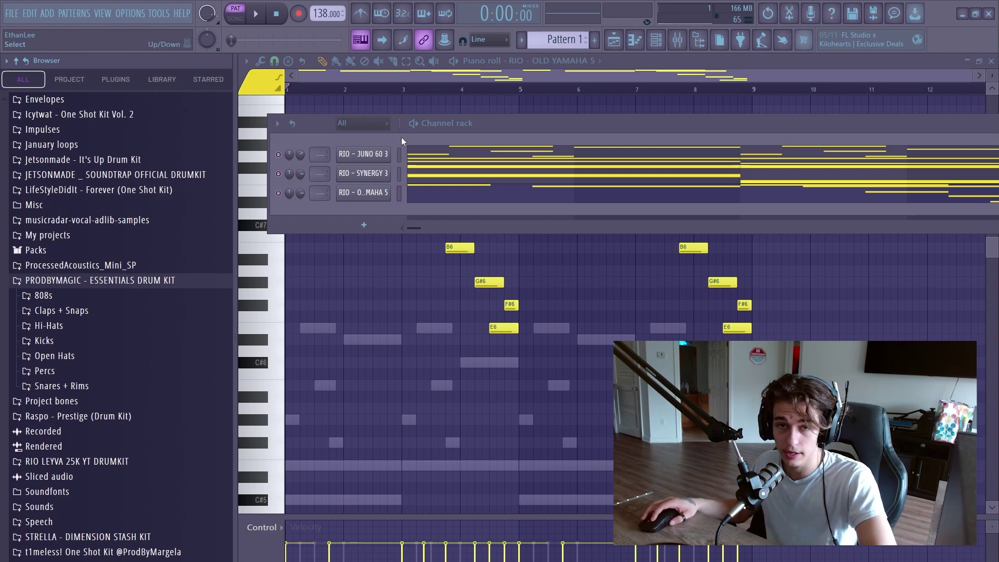
{"action": "left_click", "coordinate": [61, 310]}
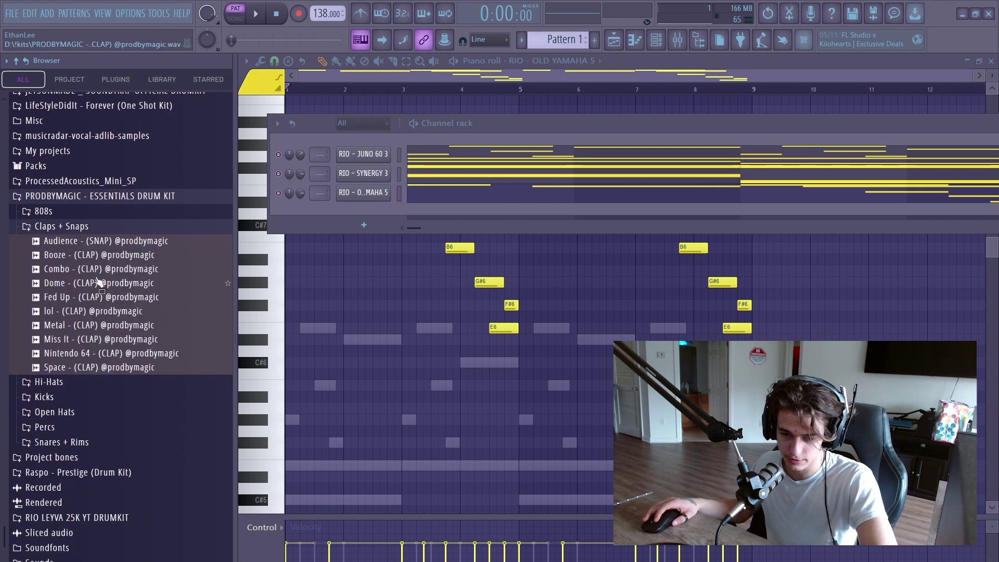
{"action": "left_click_drag", "start_coordinate": [109, 290], "coordinate": [374, 323]}
{"action": "left_click", "coordinate": [364, 319]}
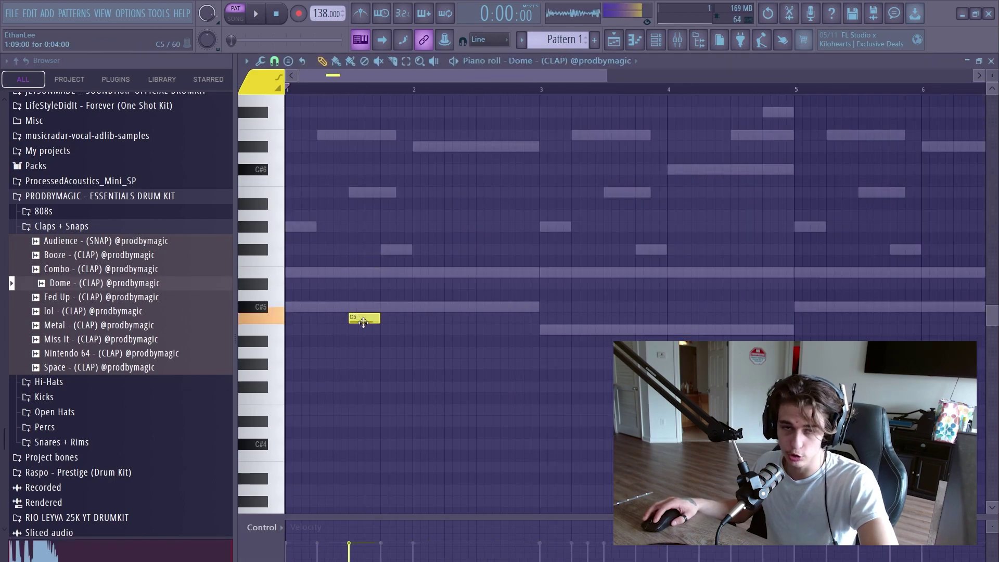
Step: Look over the sampler settings of the Dome clap channel and close them
{"action": "left_click", "coordinate": [655, 48]}
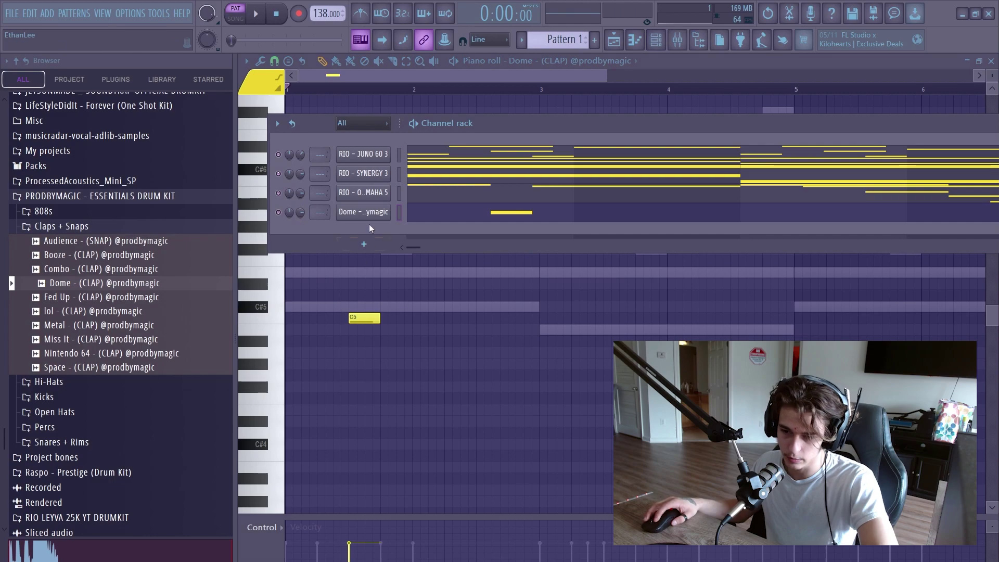
{"action": "left_click", "coordinate": [367, 218]}
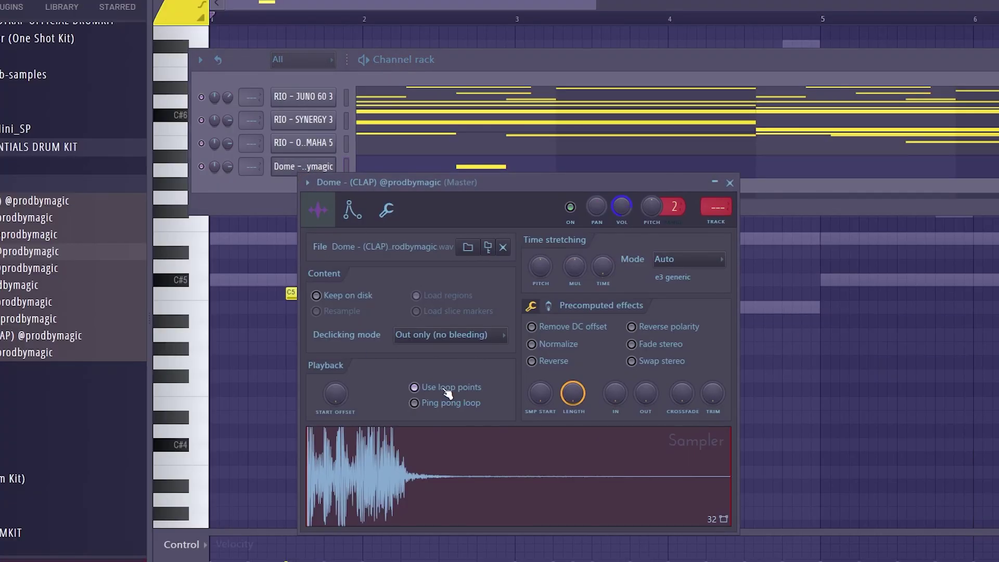
{"action": "left_click", "coordinate": [297, 168]}
{"action": "left_click", "coordinate": [309, 173]}
{"action": "left_click", "coordinate": [730, 183]}
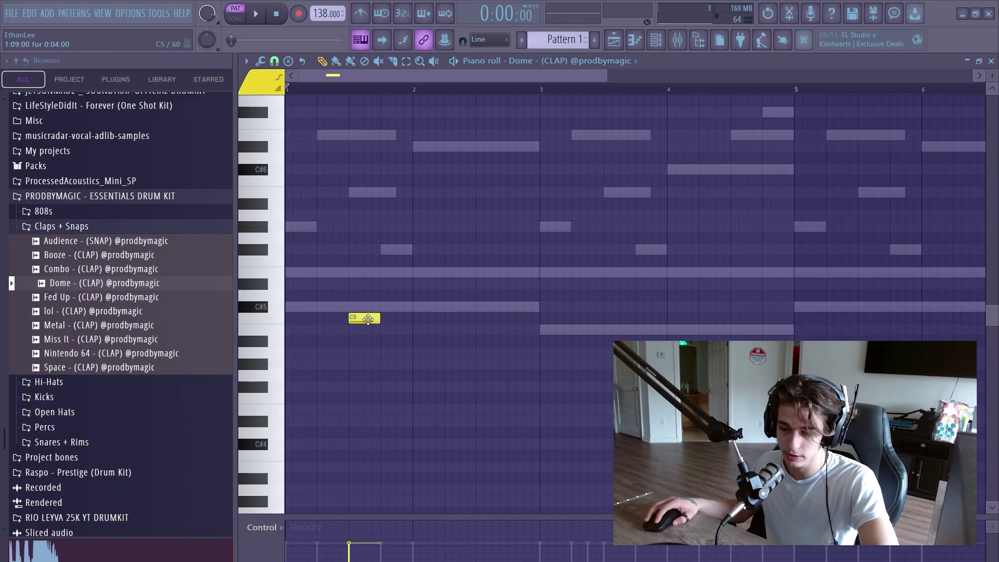
Step: Place C5 clap notes on beat 3 of bars 2, 3 and 4 and play them back with the metronome
{"action": "scroll", "coordinate": [368, 320], "scroll_direction": "up", "scroll_amount": 4}
{"action": "scroll", "coordinate": [404, 303], "scroll_direction": "down", "scroll_amount": 2}
{"action": "scroll", "coordinate": [423, 291], "scroll_direction": "down", "scroll_amount": 4}
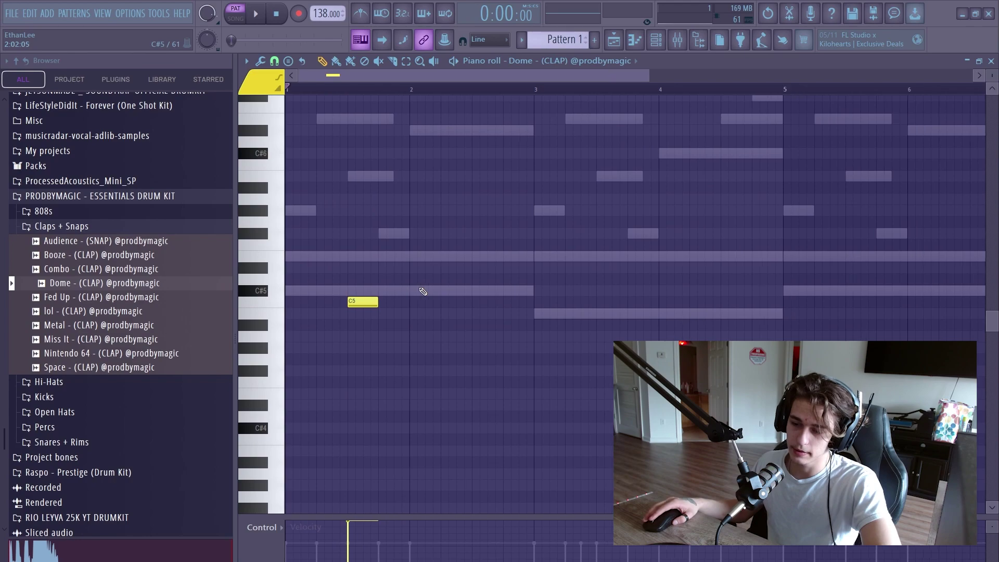
{"action": "left_click", "coordinate": [389, 319]}
{"action": "scroll", "coordinate": [469, 287], "scroll_direction": "down", "scroll_amount": 2}
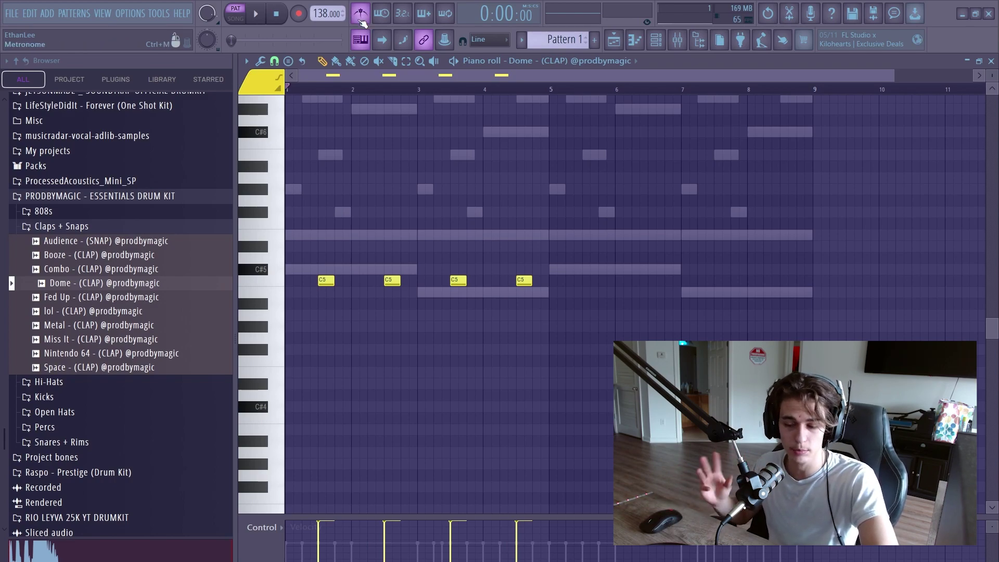
{"action": "key", "text": "space"}
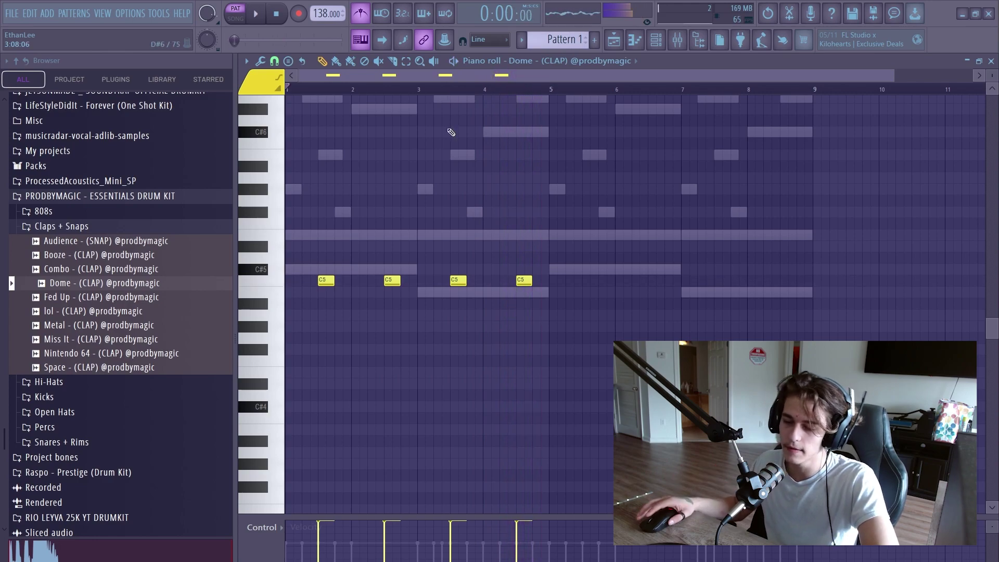
{"action": "key", "text": "space"}
Step: Try a pair of extra C5 claps across the start of bar 2 and another across bar 4, playing the rhythm back
{"action": "scroll", "coordinate": [432, 218], "scroll_direction": "up", "scroll_amount": 2}
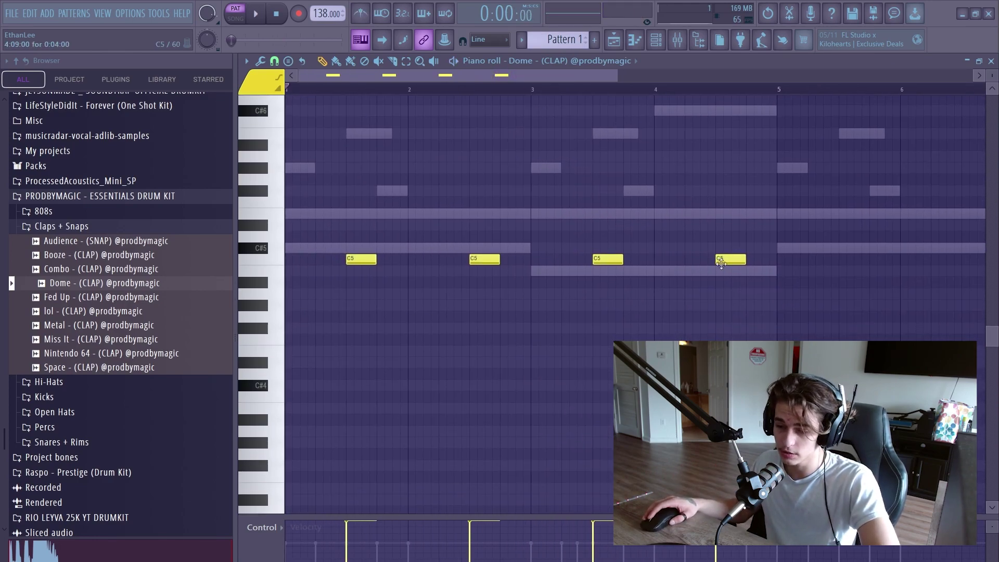
{"action": "scroll", "coordinate": [403, 245], "scroll_direction": "up", "scroll_amount": 1}
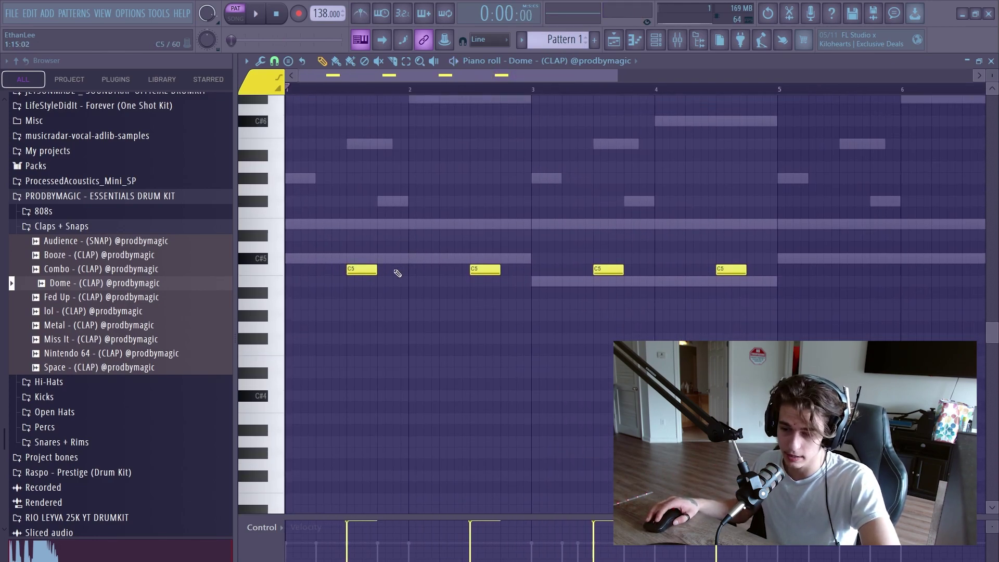
{"action": "left_click", "coordinate": [433, 271]}
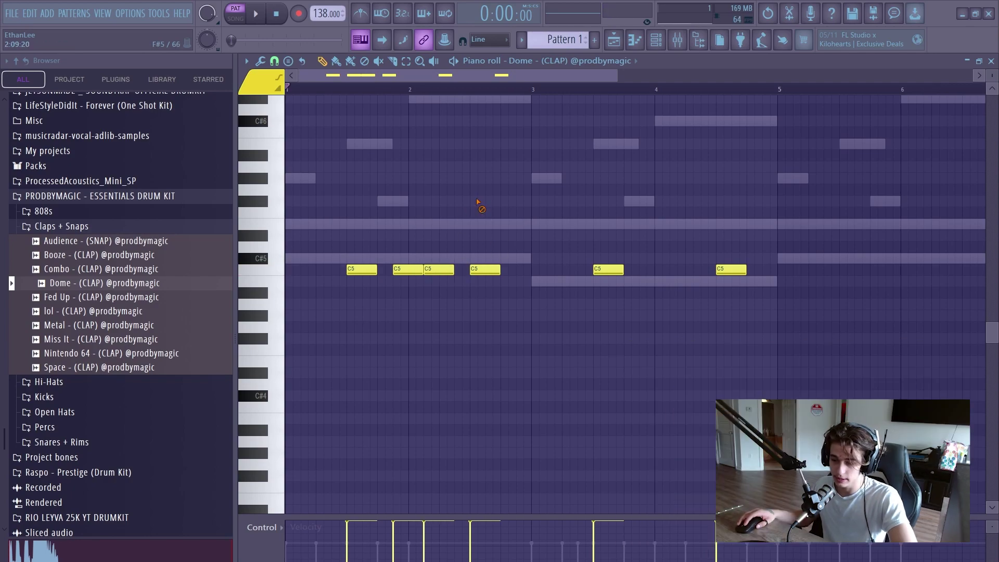
{"action": "key", "text": "space"}
{"action": "left_click", "coordinate": [645, 271]}
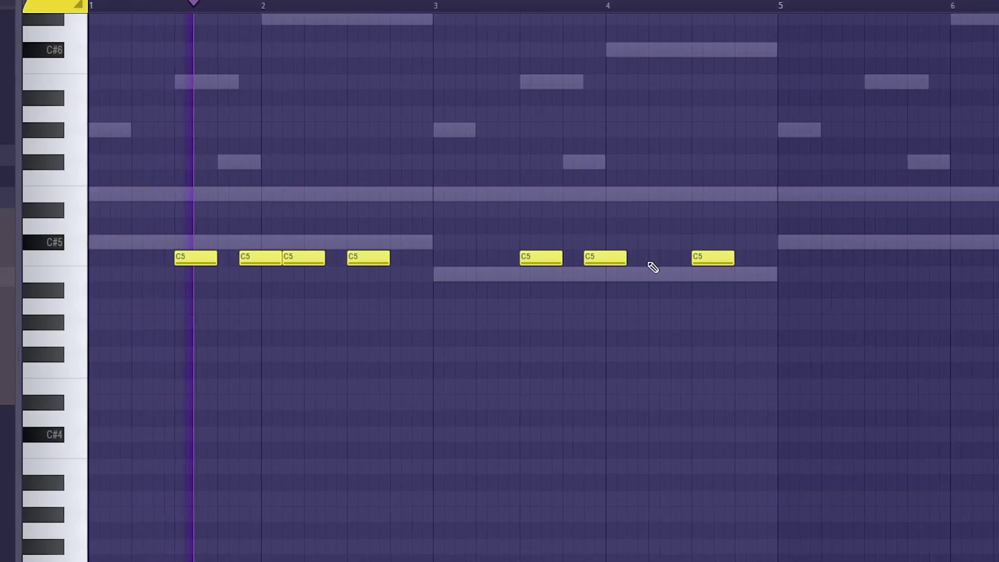
{"action": "left_click", "coordinate": [675, 267]}
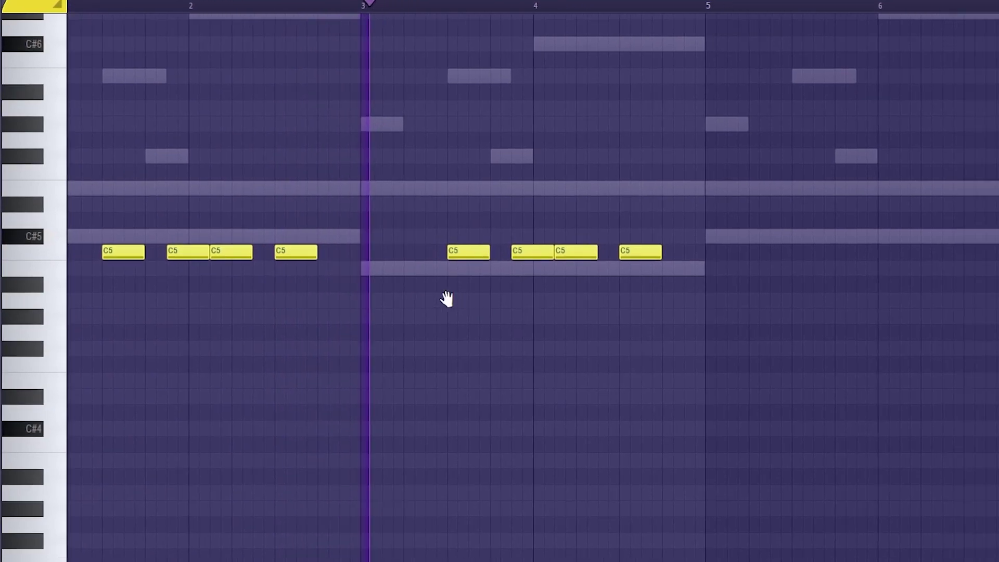
{"action": "left_click_drag", "start_coordinate": [447, 299], "coordinate": [566, 314]}
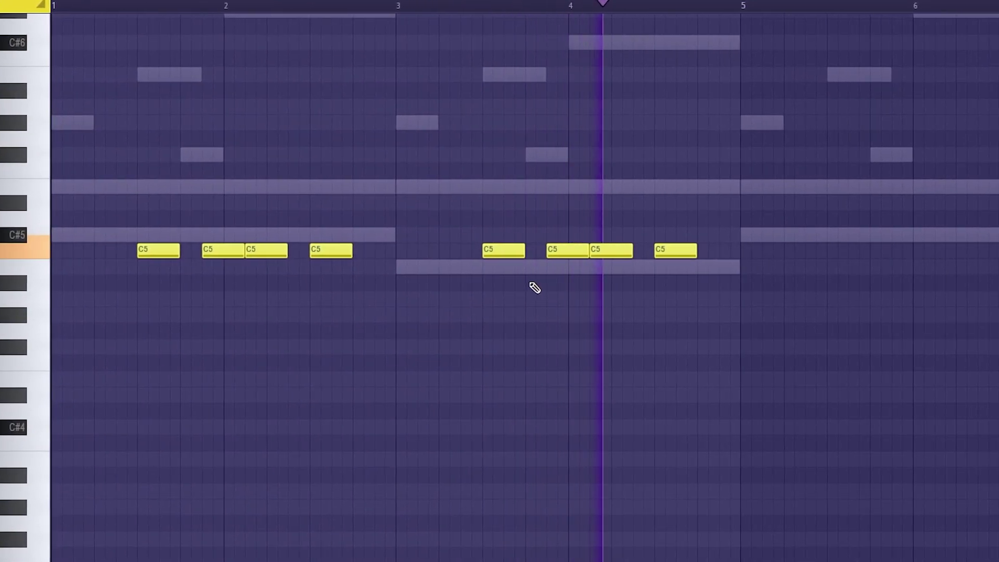
{"action": "left_click_drag", "start_coordinate": [530, 284], "coordinate": [483, 282]}
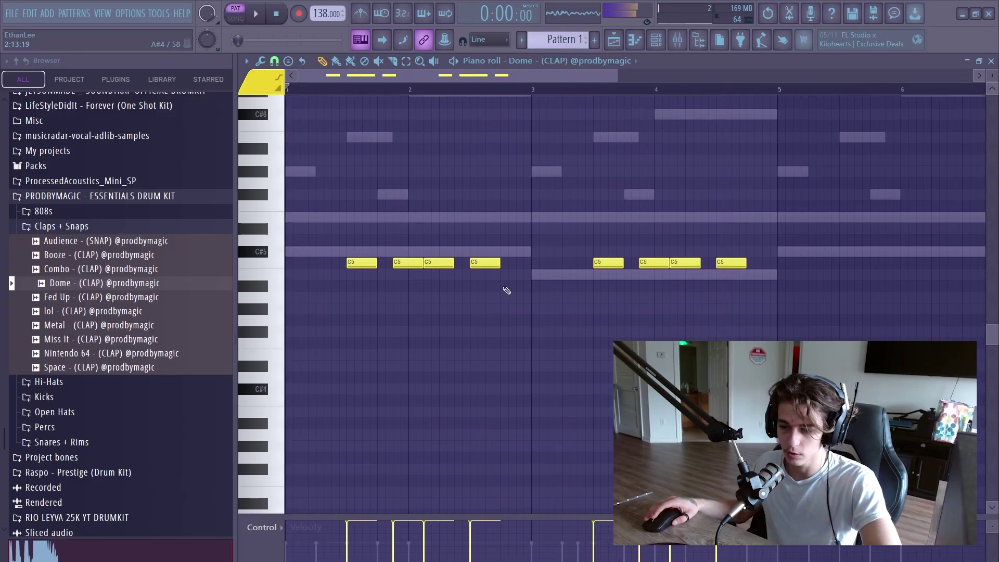
Step: Delete the extra clap pairs around the starts of bars 2 and 4
{"action": "right_click", "coordinate": [409, 263]}
{"action": "right_click", "coordinate": [431, 264]}
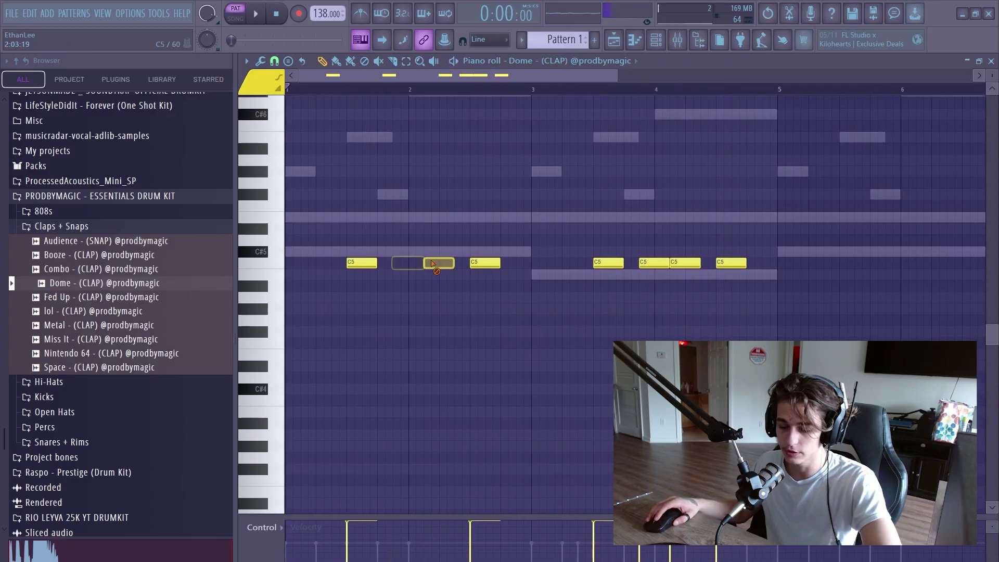
{"action": "right_click", "coordinate": [654, 262]}
{"action": "right_click", "coordinate": [684, 262]}
Step: Add a C5 clap near the end of bars 2 and 4 during playback and shorten all the clap notes
{"action": "key", "text": "space"}
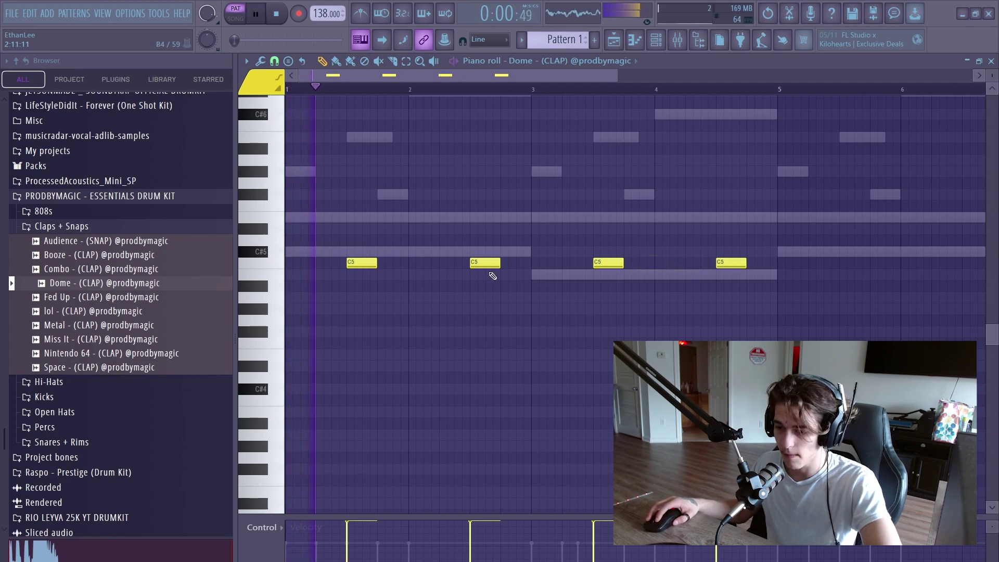
{"action": "left_click", "coordinate": [517, 266]}
{"action": "left_click_drag", "start_coordinate": [546, 302], "coordinate": [472, 285]}
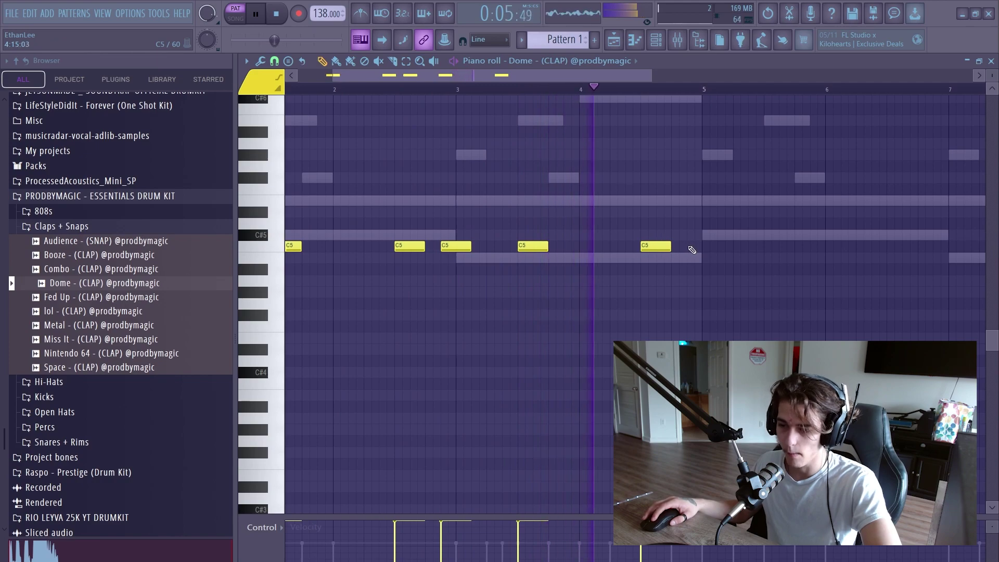
{"action": "left_click", "coordinate": [689, 246]}
{"action": "scroll", "coordinate": [689, 249], "scroll_direction": "down", "scroll_amount": 3}
{"action": "key", "text": "space"}
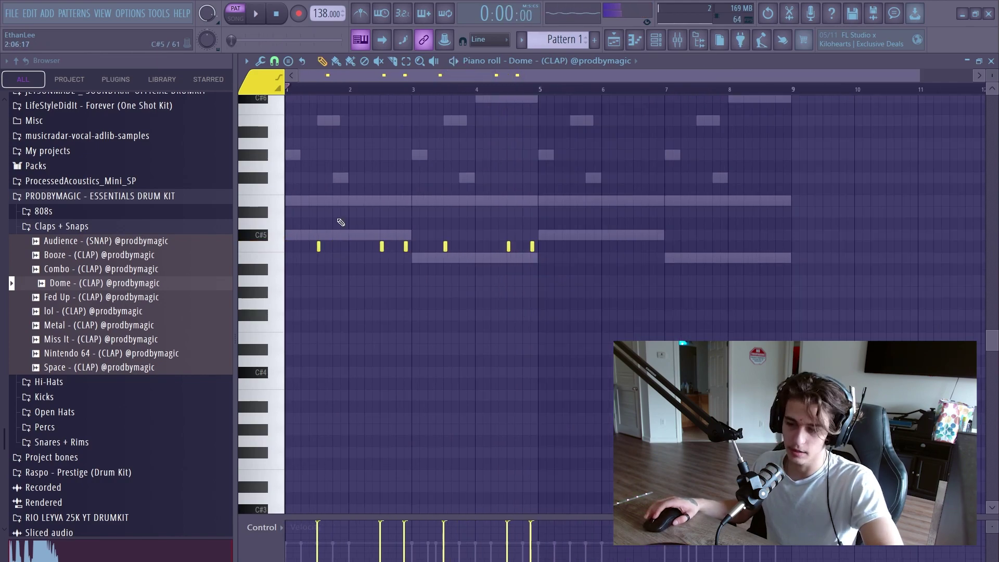
Step: Select bars 1 to 4 of the clap pattern and duplicate them into bars 5 to 8
{"action": "left_click", "coordinate": [523, 91]}
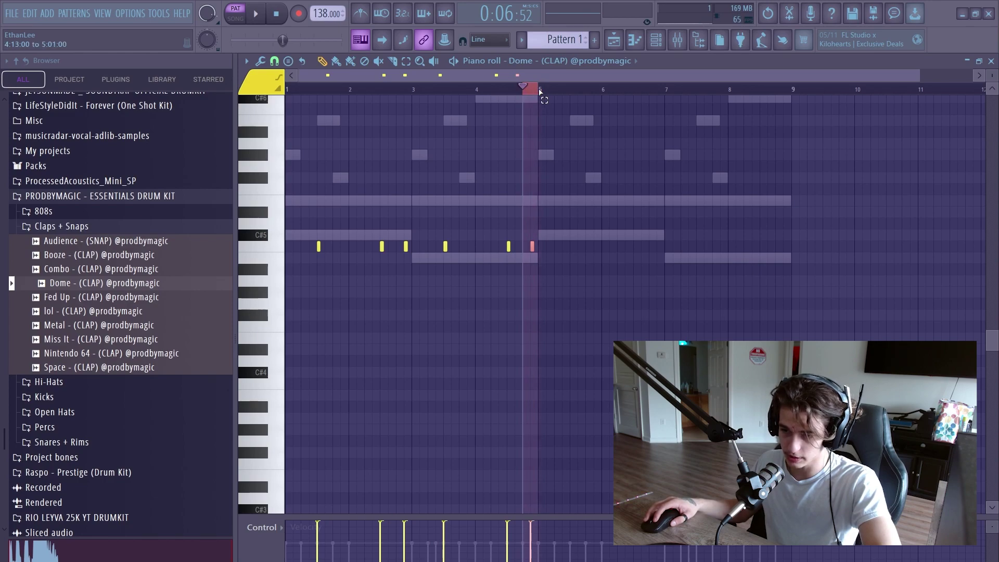
{"action": "double_click", "coordinate": [539, 92], "text": "ctrl"}
{"action": "key", "text": "space"}
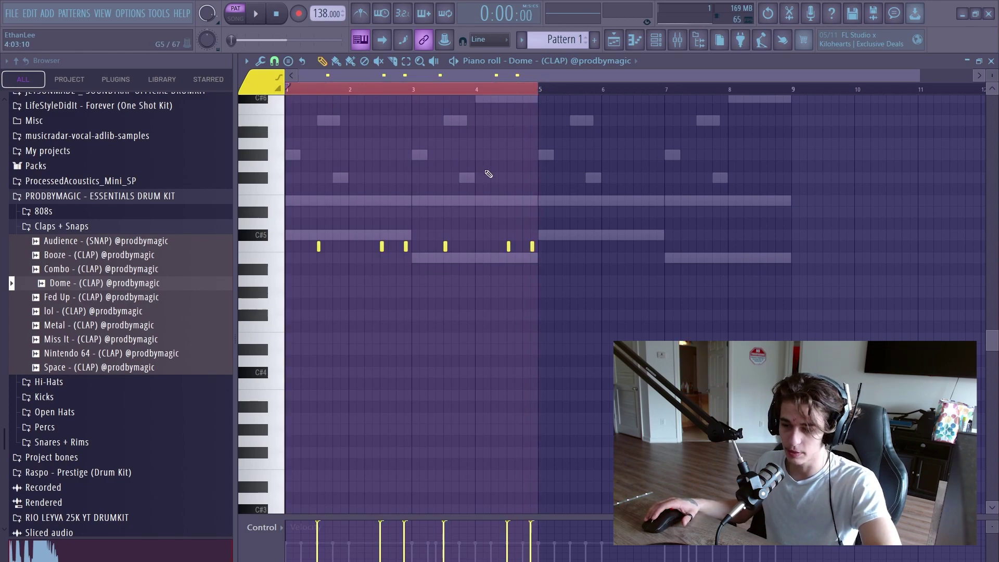
{"action": "key", "text": "ctrl+b"}
{"action": "key", "text": "ctrl+d"}
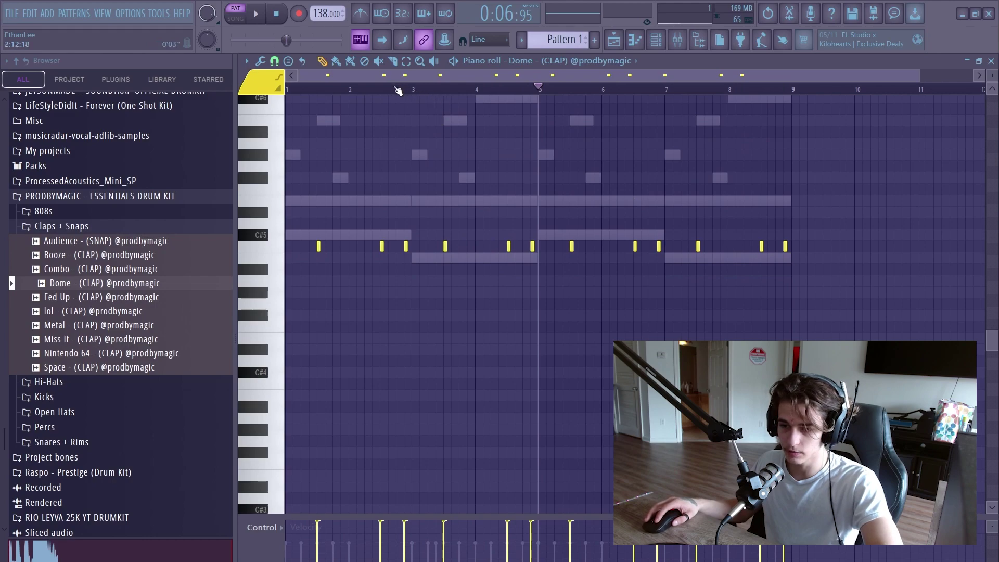
{"action": "key", "text": "space"}
Step: Load the Cross hi-hat from the kit's Hi-Hats folder into a new channel and view its piano roll
{"action": "left_click", "coordinate": [656, 40]}
{"action": "left_click", "coordinate": [68, 227]}
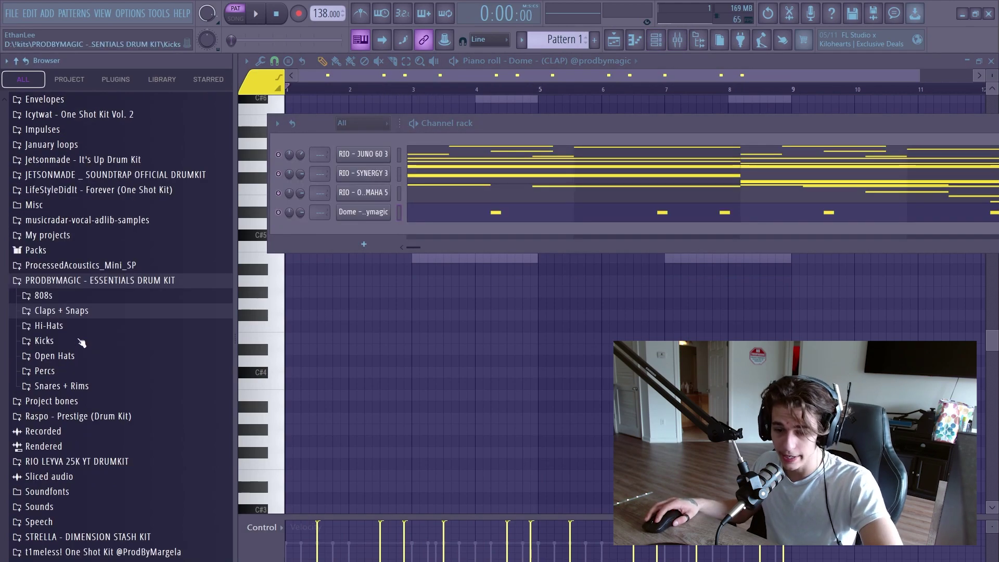
{"action": "left_click", "coordinate": [51, 325]}
{"action": "left_click_drag", "start_coordinate": [103, 390], "coordinate": [364, 233]}
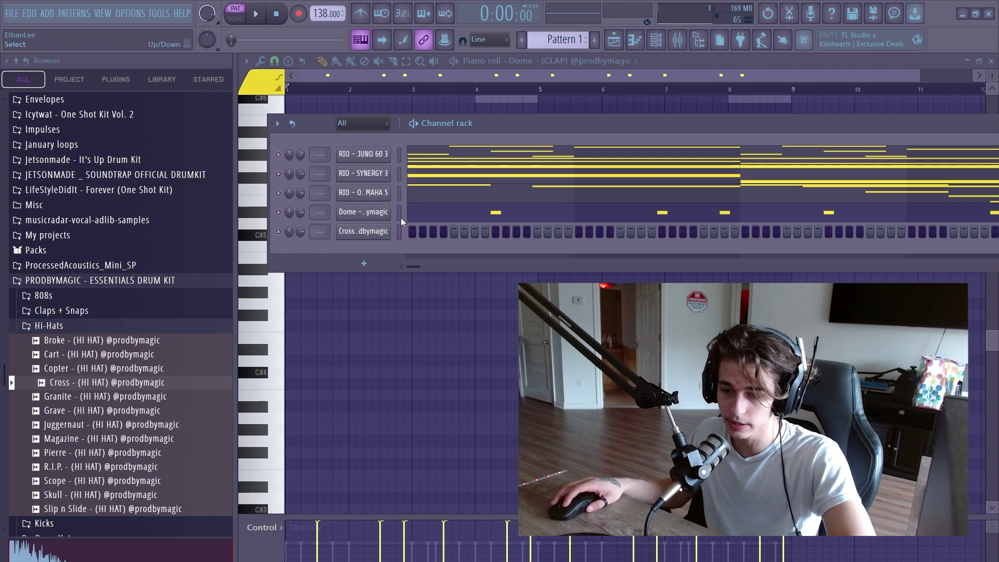
{"action": "right_click", "coordinate": [365, 231]}
{"action": "left_click", "coordinate": [367, 227]}
{"action": "left_click_drag", "start_coordinate": [366, 259], "coordinate": [489, 193]}
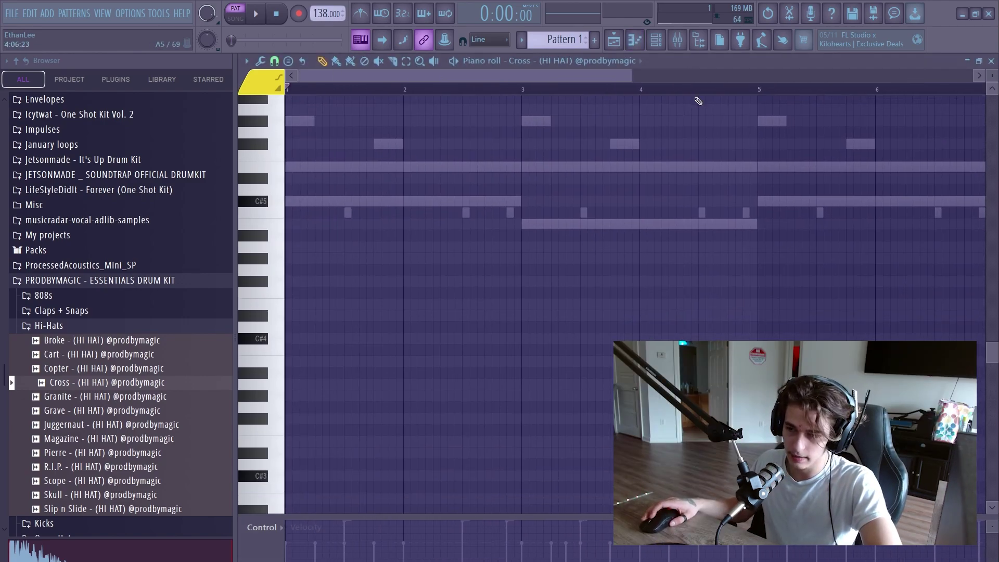
Step: Fill the Cross hi-hat channel on every 2 steps and play the pattern back
{"action": "left_click", "coordinate": [656, 40]}
{"action": "right_click", "coordinate": [372, 233]}
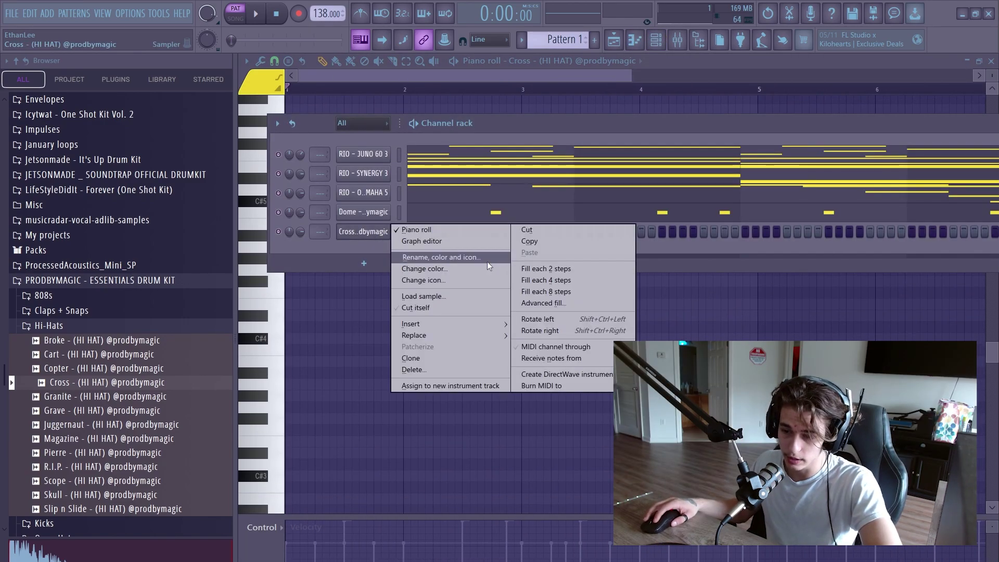
{"action": "left_click", "coordinate": [558, 270]}
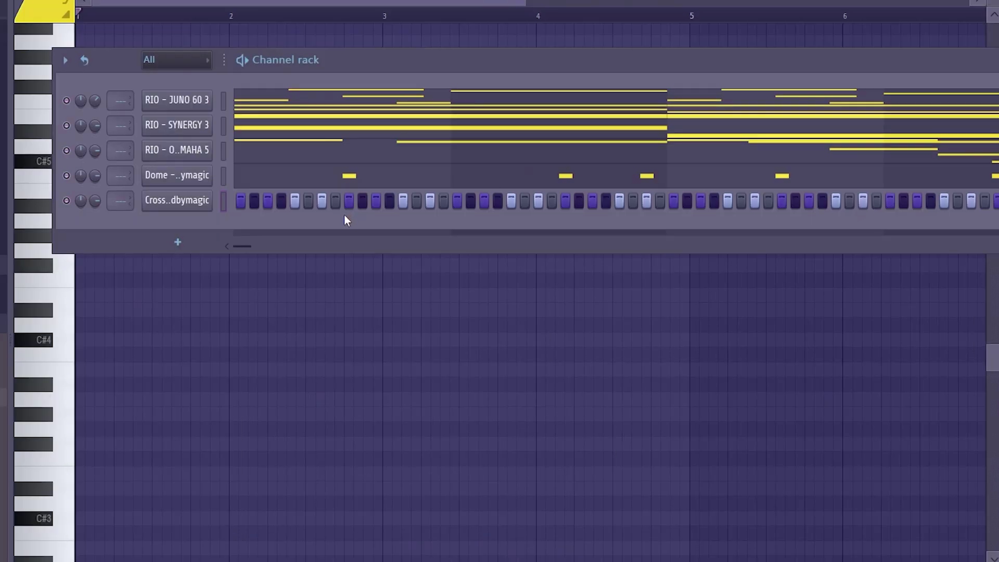
{"action": "key", "text": "space"}
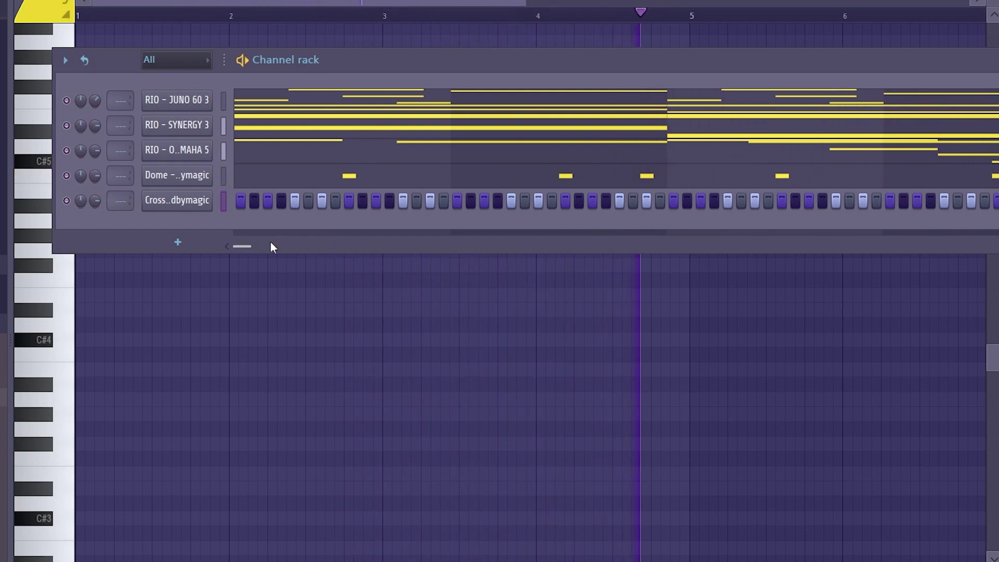
Step: Open the piano roll of the Cross hi-hat channel
{"action": "right_click", "coordinate": [383, 235]}
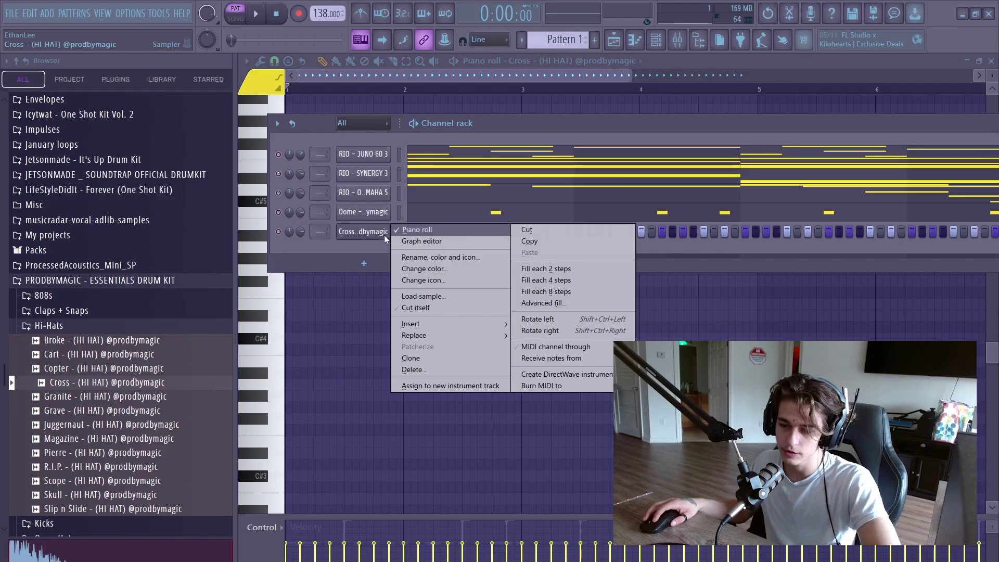
{"action": "left_click", "coordinate": [387, 234]}
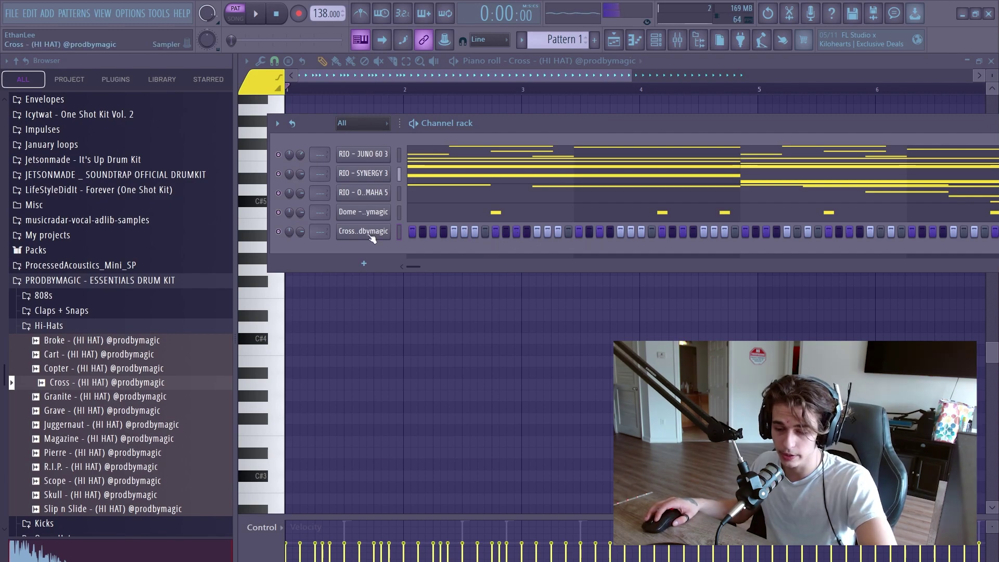
{"action": "right_click", "coordinate": [371, 236]}
{"action": "left_click", "coordinate": [382, 237]}
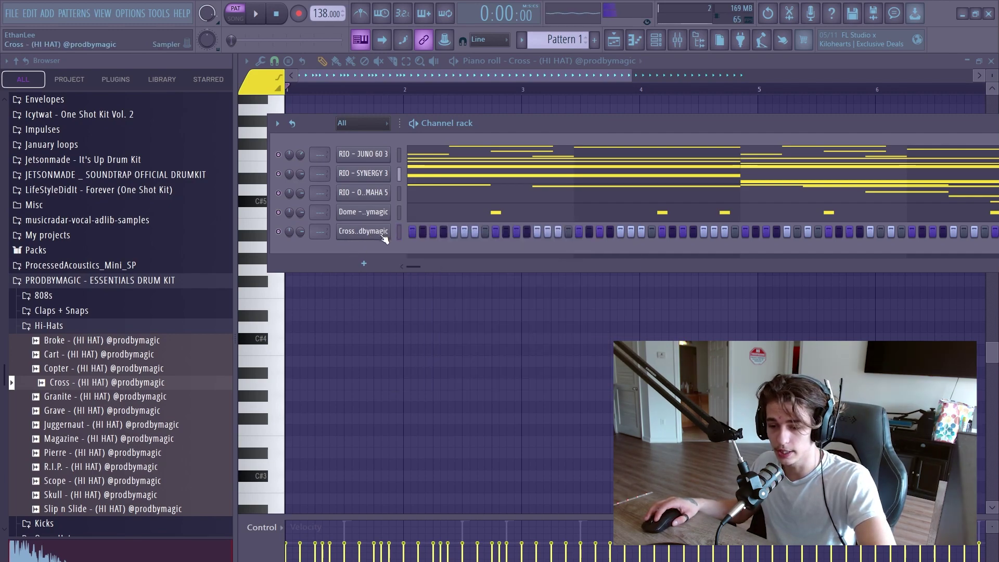
{"action": "right_click", "coordinate": [384, 238]}
{"action": "left_click", "coordinate": [425, 232]}
{"action": "right_click", "coordinate": [371, 233]}
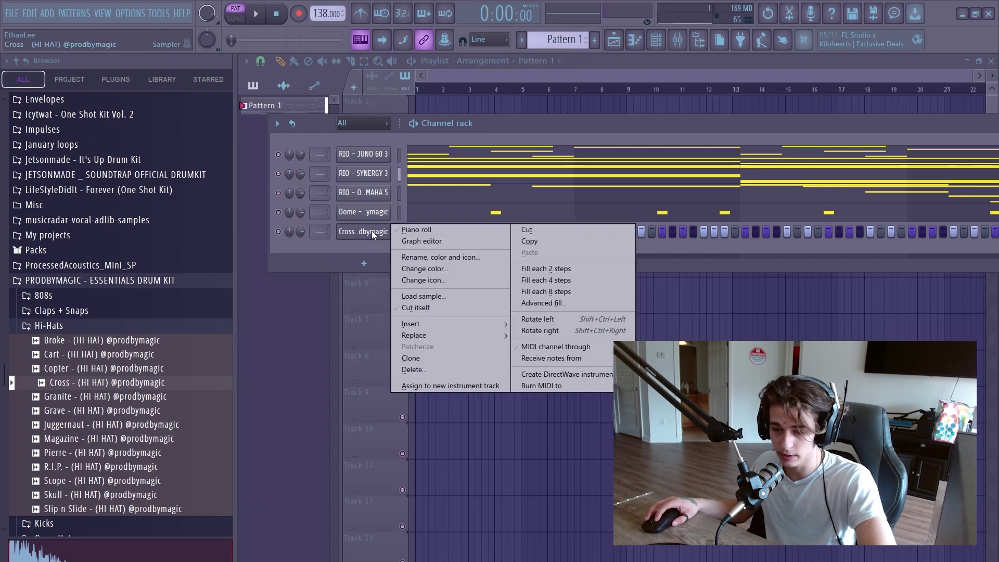
{"action": "left_click", "coordinate": [410, 231]}
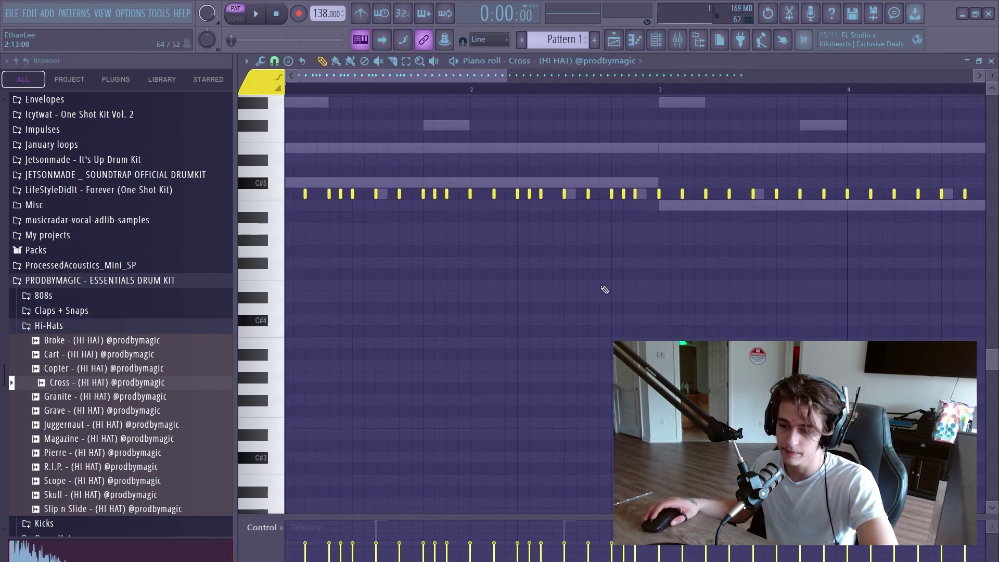
{"action": "scroll", "coordinate": [385, 245], "scroll_direction": "up", "scroll_amount": 1}
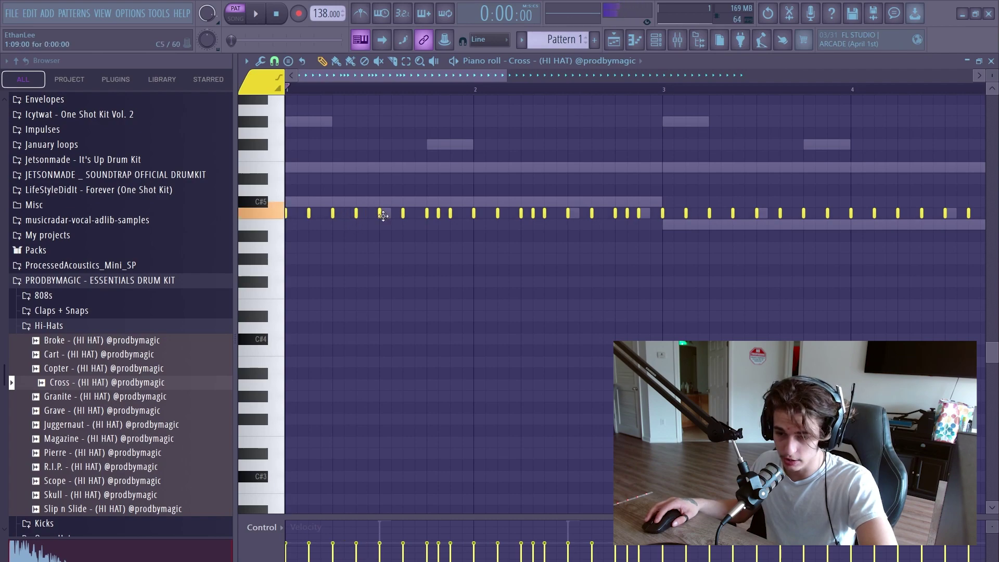
Step: Try out single hi-hat notes at higher and lower pitches such as F5, F6 and G4 in bar 1
{"action": "left_click", "coordinate": [367, 167]}
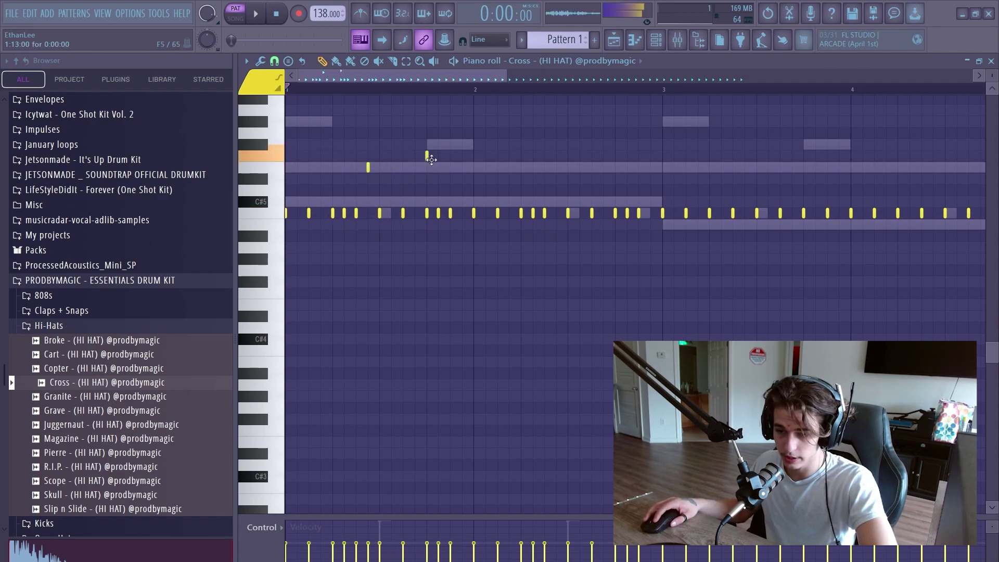
{"action": "left_click", "coordinate": [427, 156]}
{"action": "scroll", "coordinate": [334, 161], "scroll_direction": "up", "scroll_amount": 5}
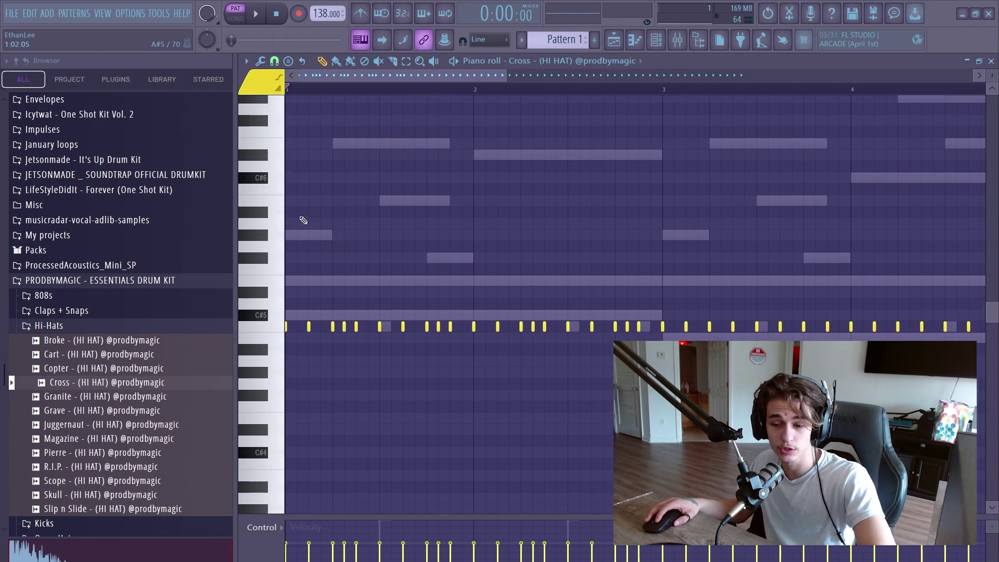
{"action": "left_click", "coordinate": [307, 130]}
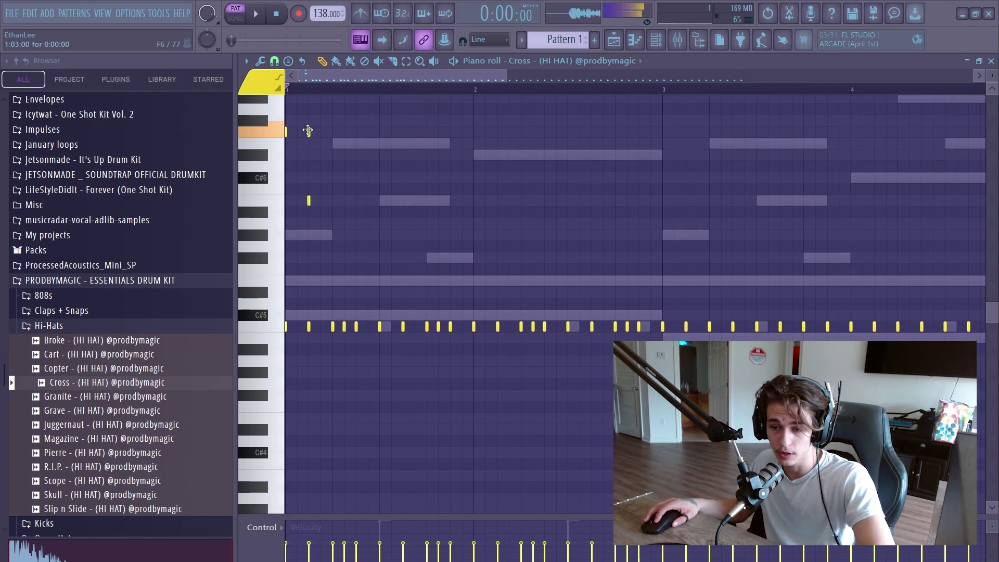
{"action": "left_click", "coordinate": [334, 384]}
{"action": "left_click", "coordinate": [346, 396]}
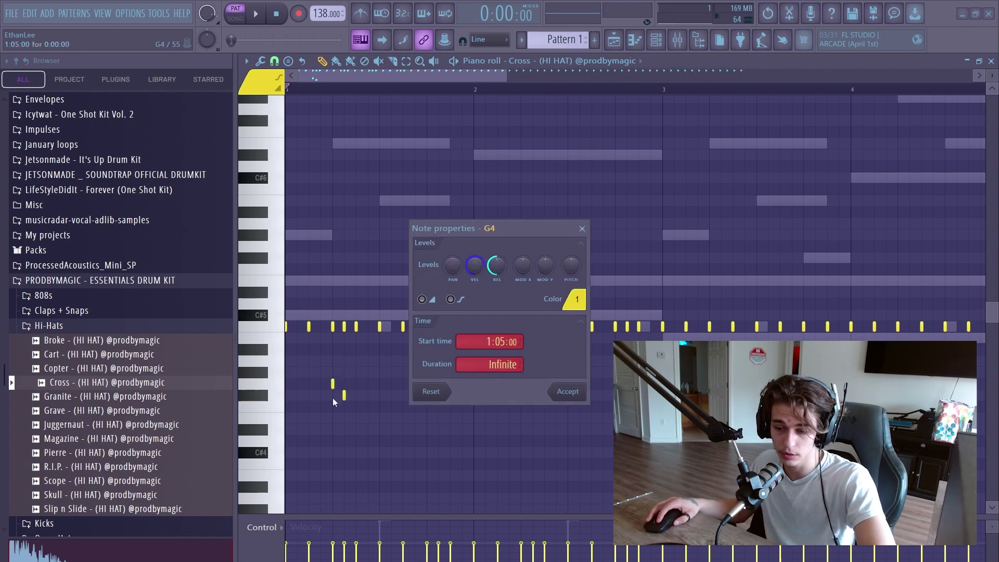
{"action": "left_click", "coordinate": [361, 397]}
{"action": "scroll", "coordinate": [475, 286], "scroll_direction": "down", "scroll_amount": 8}
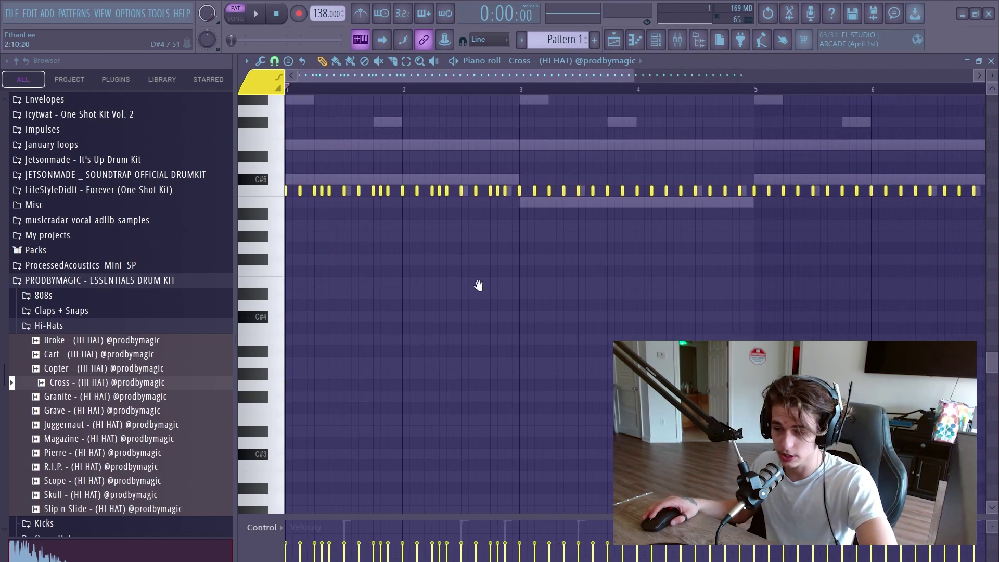
Step: Delete the C5 hi-hat notes in bars 3 to 8, keeping only the pattern in bars 1 and 2
{"action": "scroll", "coordinate": [397, 247], "scroll_direction": "down", "scroll_amount": 3}
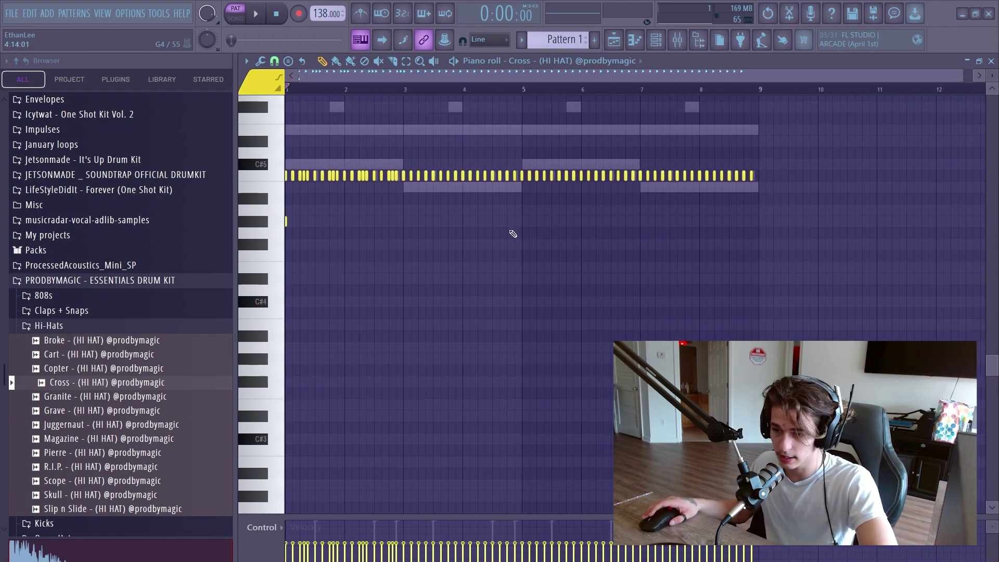
{"action": "scroll", "coordinate": [564, 265], "scroll_direction": "up", "scroll_amount": 2}
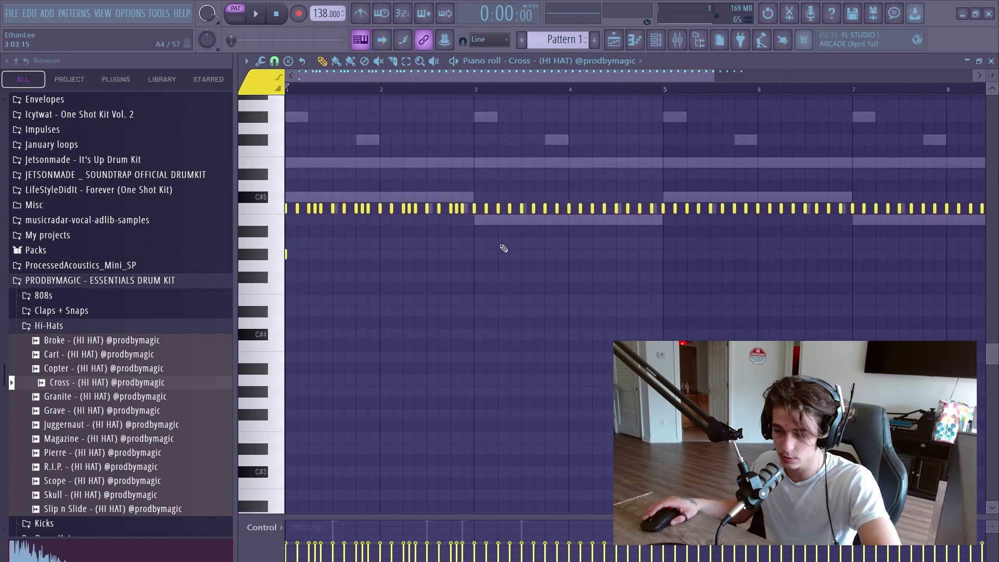
{"action": "scroll", "coordinate": [503, 249], "scroll_direction": "down", "scroll_amount": 2}
{"action": "left_click_drag", "start_coordinate": [538, 198], "coordinate": [796, 209]}
{"action": "key", "text": "Delete"}
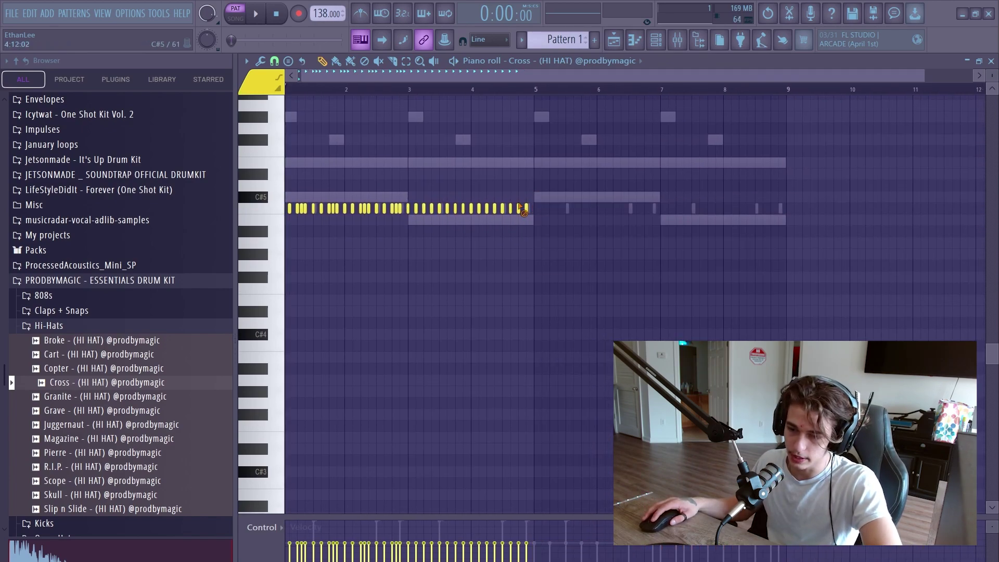
{"action": "left_click_drag", "start_coordinate": [522, 210], "coordinate": [426, 211]}
{"action": "scroll", "coordinate": [585, 267], "scroll_direction": "up", "scroll_amount": 3}
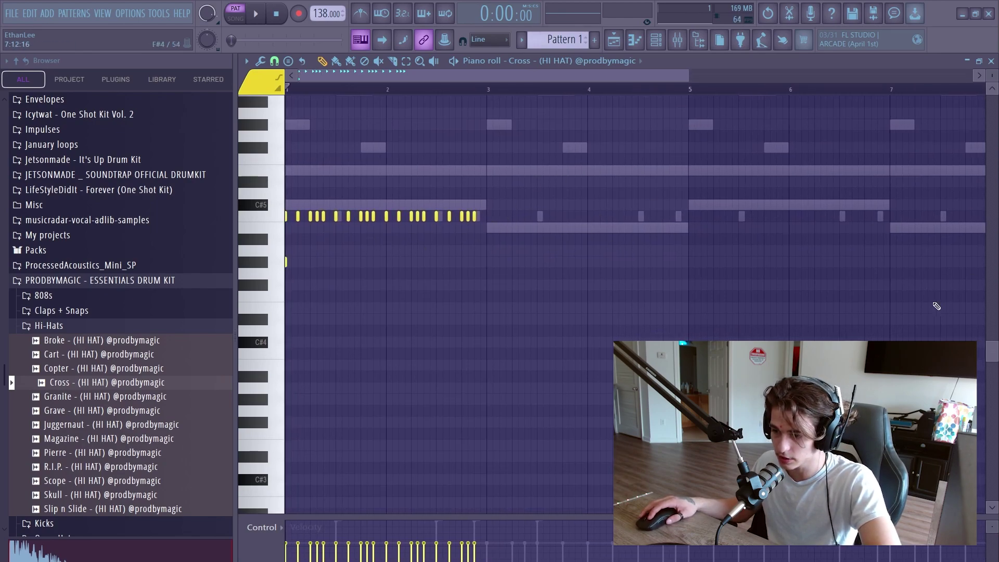
Step: During playback, add low G#4 hi-hat notes on step 7 of bar 1 and steps 7 and 11 of bar 2
{"action": "key", "text": "space"}
{"action": "left_click", "coordinate": [322, 262]}
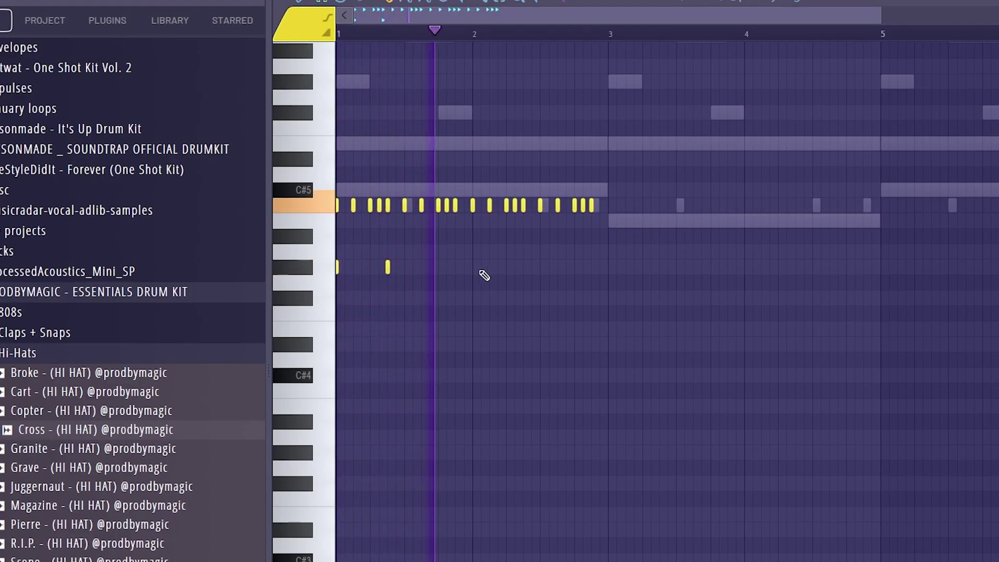
{"action": "left_click", "coordinate": [521, 267]}
{"action": "left_click", "coordinate": [555, 268]}
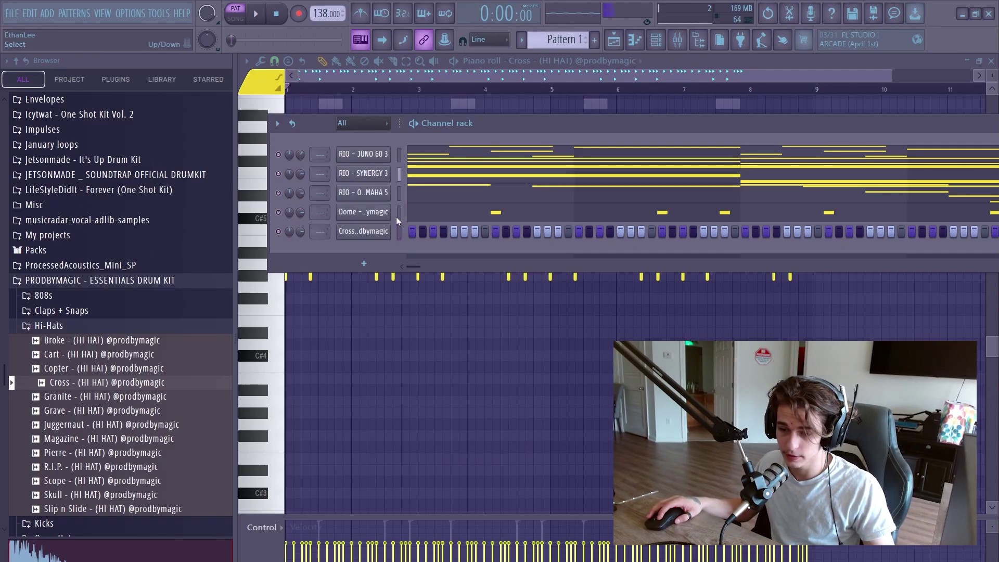
Step: Load the Base 808 from the kit's 808s folder into a new channel and view its piano roll
{"action": "left_click", "coordinate": [145, 325]}
{"action": "left_click", "coordinate": [46, 295]}
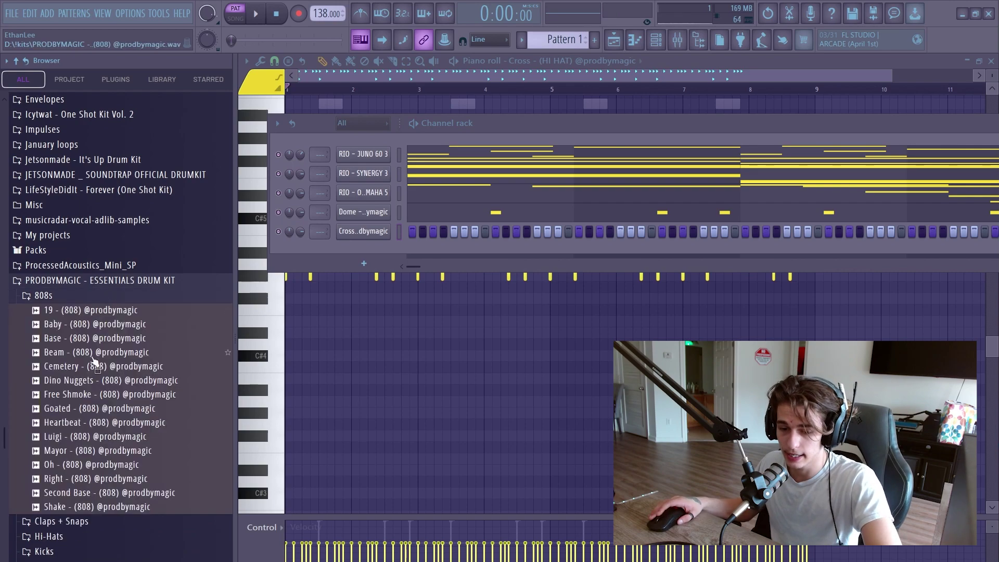
{"action": "scroll", "coordinate": [78, 275], "scroll_direction": "up", "scroll_amount": 3}
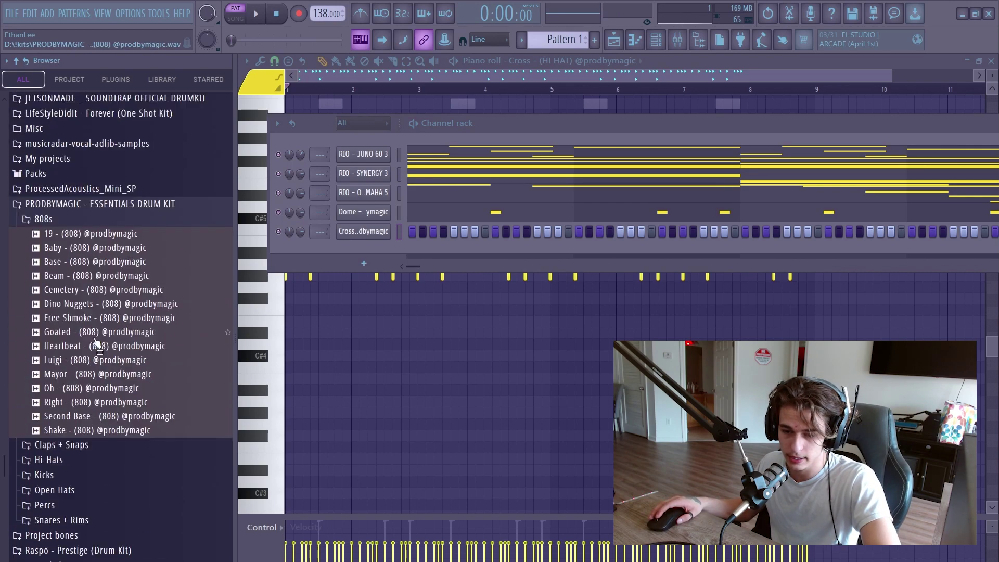
{"action": "left_click", "coordinate": [106, 296]}
{"action": "left_click_drag", "start_coordinate": [385, 252], "coordinate": [385, 252]}
{"action": "scroll", "coordinate": [295, 288], "scroll_direction": "down", "scroll_amount": 2}
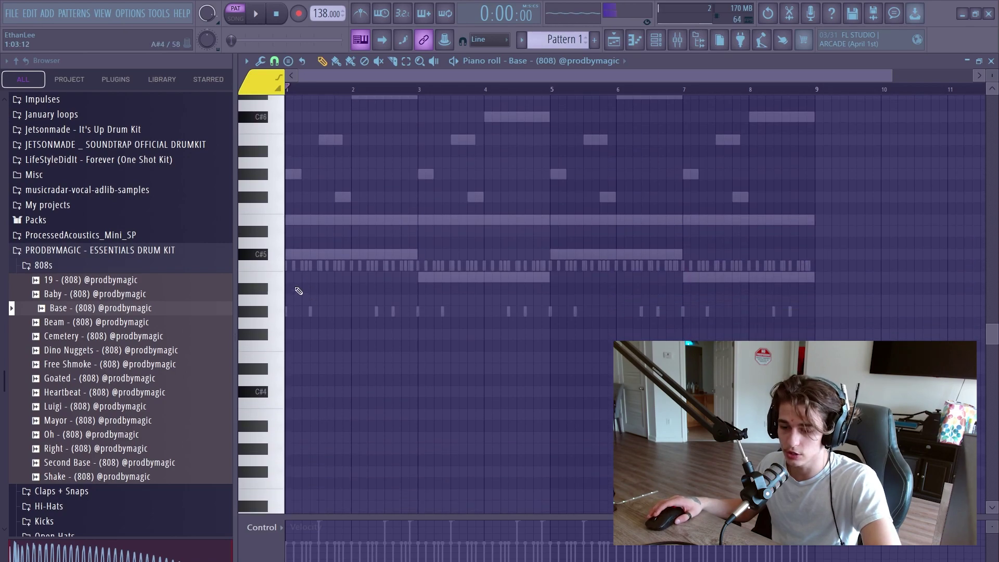
Step: Place a short C#5 808 note at the start of bar 1 and a B4 note at the start of bar 3
{"action": "left_click", "coordinate": [255, 254]}
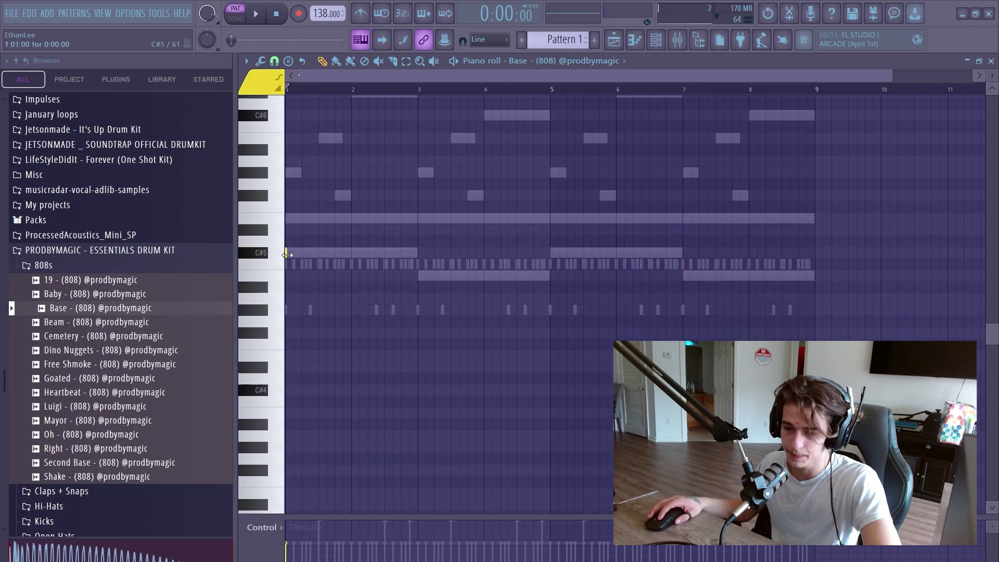
{"action": "scroll", "coordinate": [312, 281], "scroll_direction": "up", "scroll_amount": 2}
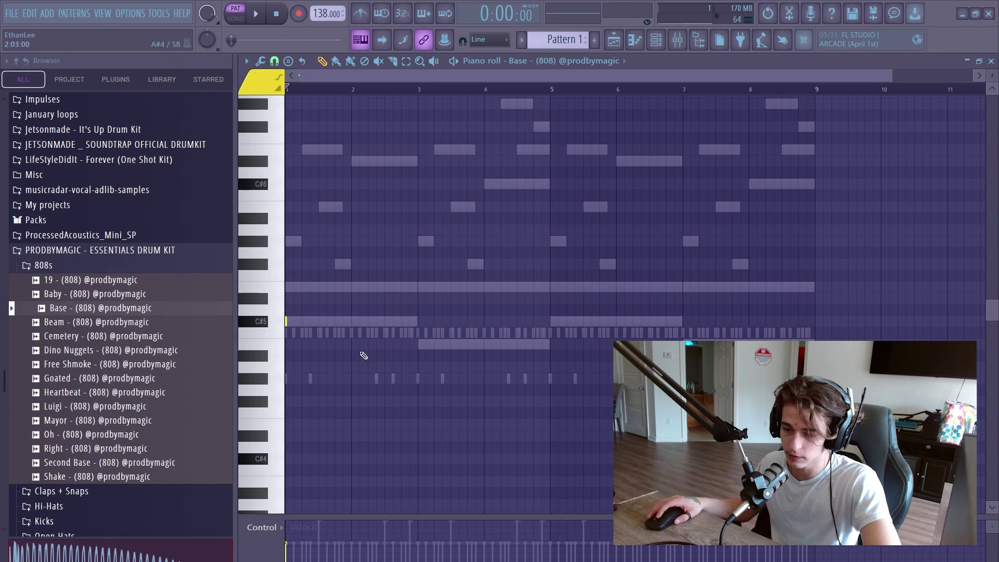
{"action": "scroll", "coordinate": [310, 267], "scroll_direction": "down", "scroll_amount": 1}
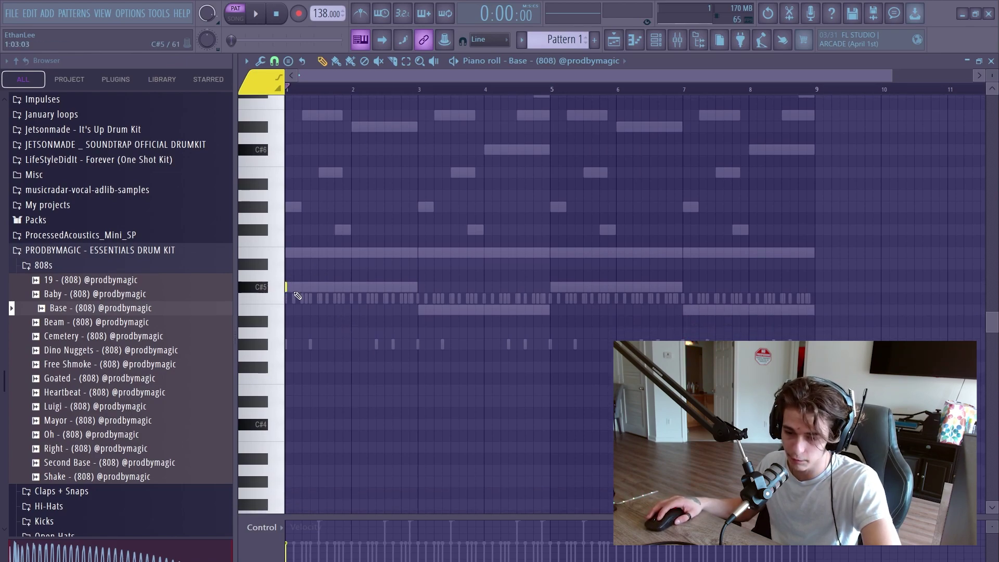
{"action": "scroll", "coordinate": [311, 304], "scroll_direction": "up", "scroll_amount": 3}
{"action": "scroll", "coordinate": [311, 303], "scroll_direction": "down", "scroll_amount": 1}
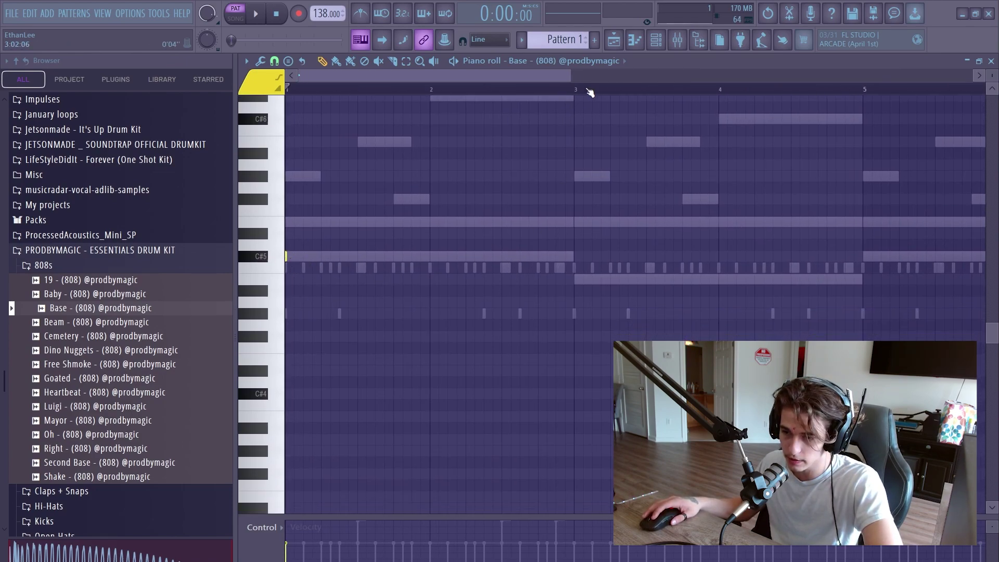
{"action": "left_click", "coordinate": [589, 92]}
{"action": "left_click", "coordinate": [576, 281]}
Step: Place a short C#5 808 note at the start of bar 5 and a B4 note at the start of bar 7
{"action": "left_click_drag", "start_coordinate": [715, 281], "coordinate": [438, 297]}
{"action": "left_click", "coordinate": [588, 273]}
{"action": "left_click_drag", "start_coordinate": [750, 262], "coordinate": [603, 267]}
{"action": "left_click_drag", "start_coordinate": [738, 300], "coordinate": [730, 300]}
{"action": "scroll", "coordinate": [517, 377], "scroll_direction": "down", "scroll_amount": 3}
{"action": "scroll", "coordinate": [516, 377], "scroll_direction": "up", "scroll_amount": 2, "text": "ctrl"}
{"action": "key", "text": "space"}
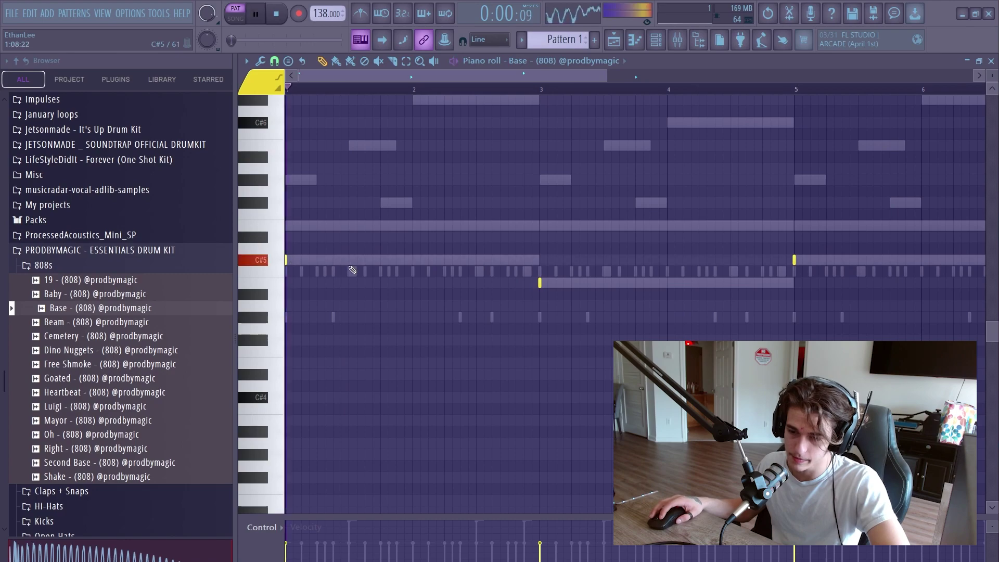
{"action": "left_click", "coordinate": [444, 249]}
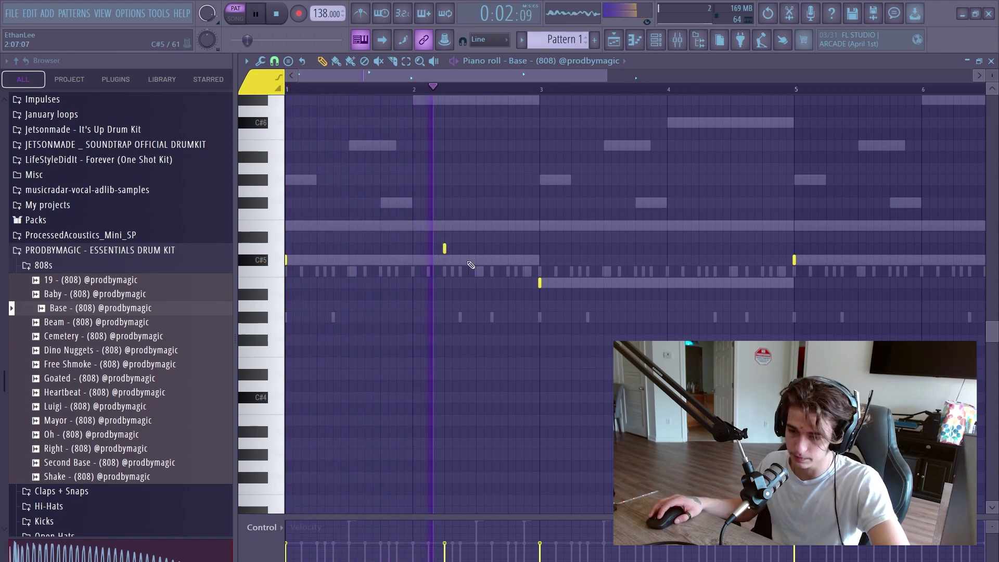
{"action": "left_click", "coordinate": [484, 259]}
{"action": "key", "text": "space"}
{"action": "right_click", "coordinate": [444, 249]}
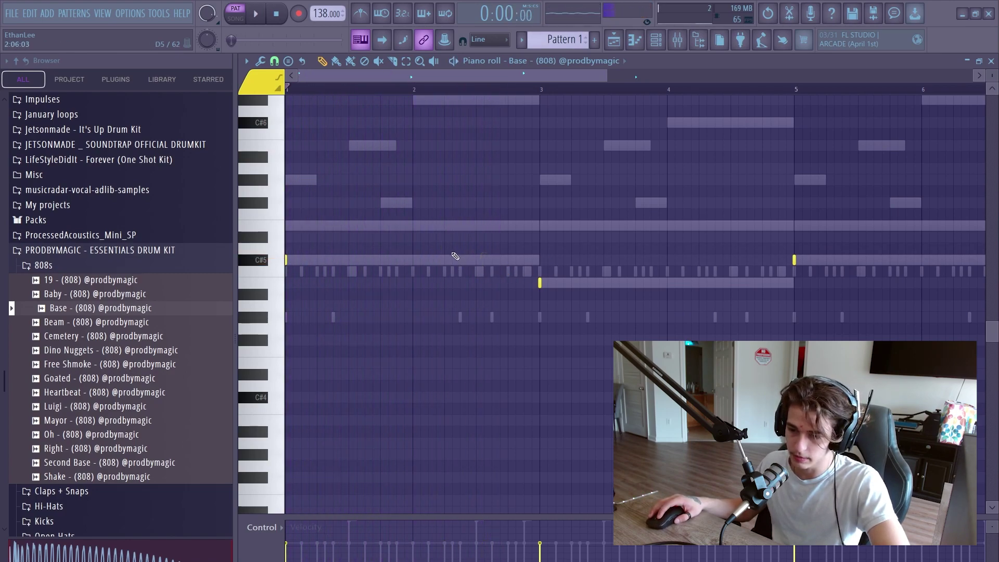
Step: Add C#5 808 notes on steps 5 and 11 of bar 2 and B4 notes on steps 7 and 11 of bar 4
{"action": "left_click", "coordinate": [446, 261]}
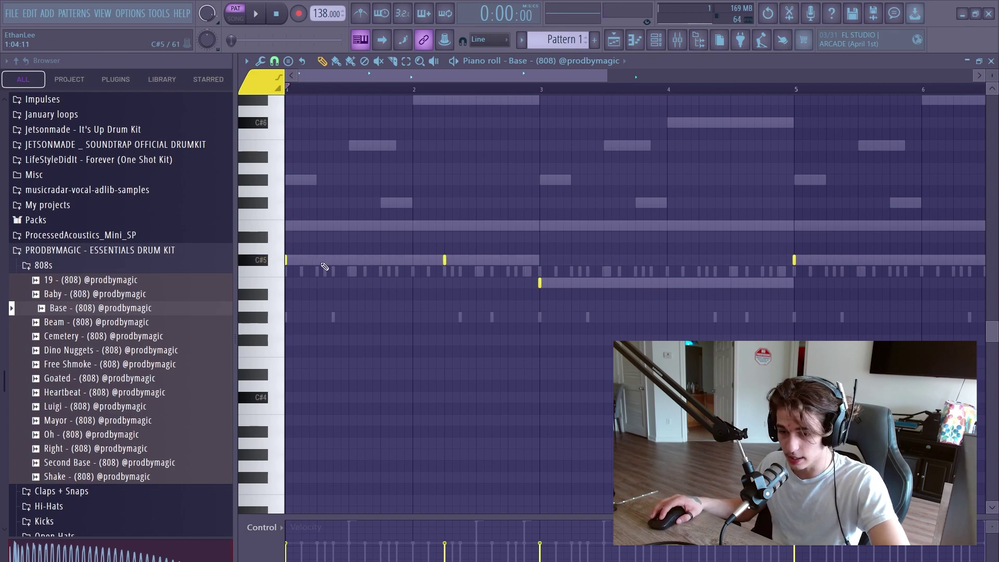
{"action": "left_click", "coordinate": [485, 261]}
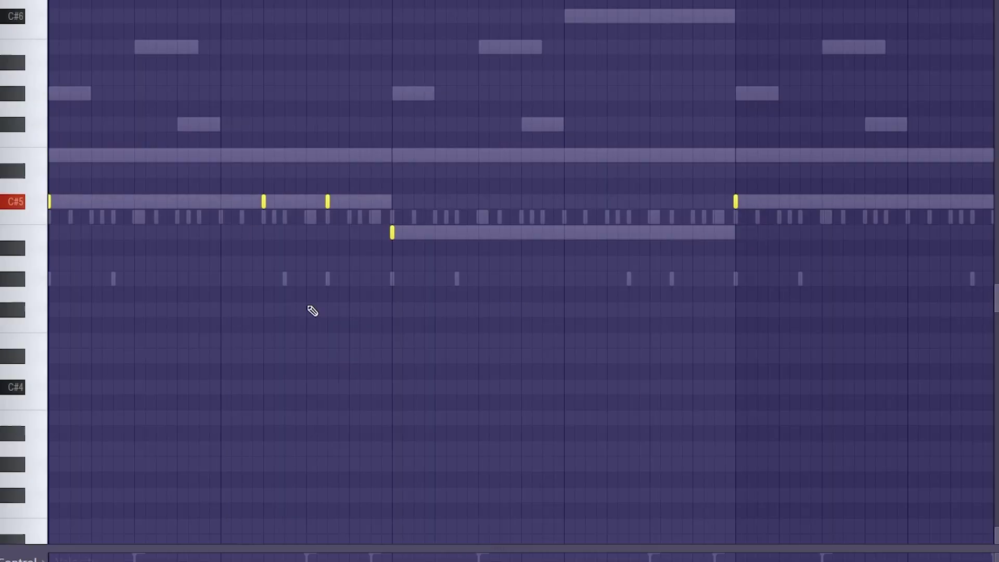
{"action": "key", "text": "space"}
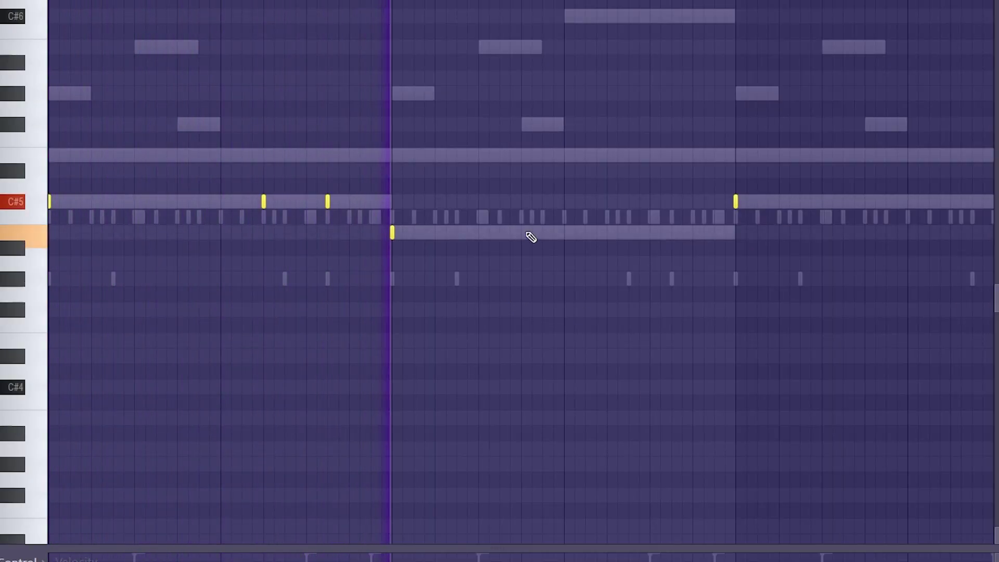
{"action": "left_click", "coordinate": [630, 233]}
{"action": "left_click", "coordinate": [674, 234]}
Step: Complete bars 6 to 8 of the 808 with two C#5 notes and three B4 notes, and show the channel rack
{"action": "left_click_drag", "start_coordinate": [650, 300], "coordinate": [480, 319]}
{"action": "scroll", "coordinate": [388, 386], "scroll_direction": "down", "scroll_amount": 4}
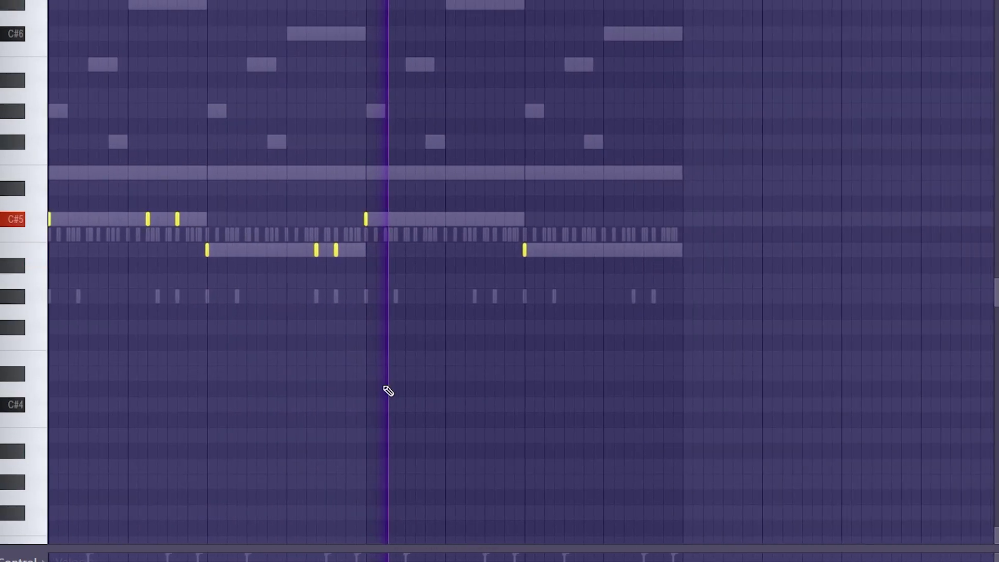
{"action": "scroll", "coordinate": [389, 390], "scroll_direction": "down", "scroll_amount": 1}
{"action": "left_click", "coordinate": [472, 186]}
{"action": "left_click", "coordinate": [490, 182]}
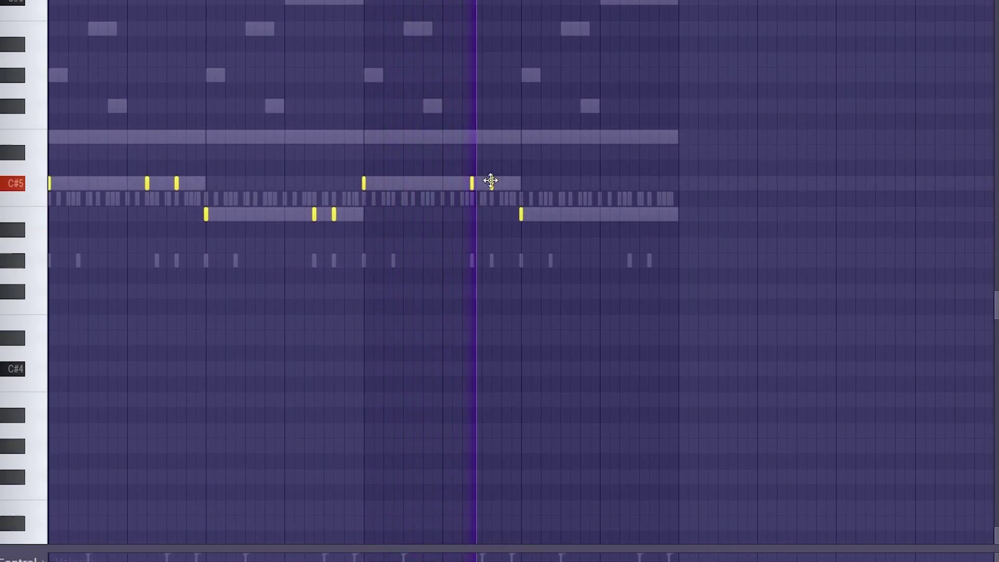
{"action": "left_click", "coordinate": [550, 214]}
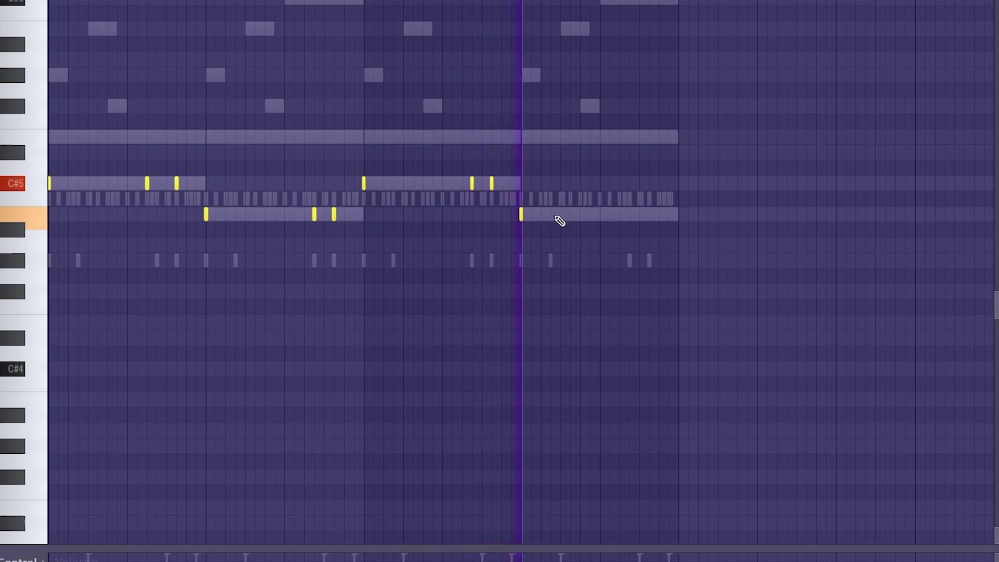
{"action": "left_click", "coordinate": [624, 215]}
{"action": "left_click", "coordinate": [649, 215]}
{"action": "scroll", "coordinate": [638, 251], "scroll_direction": "up", "scroll_amount": 2}
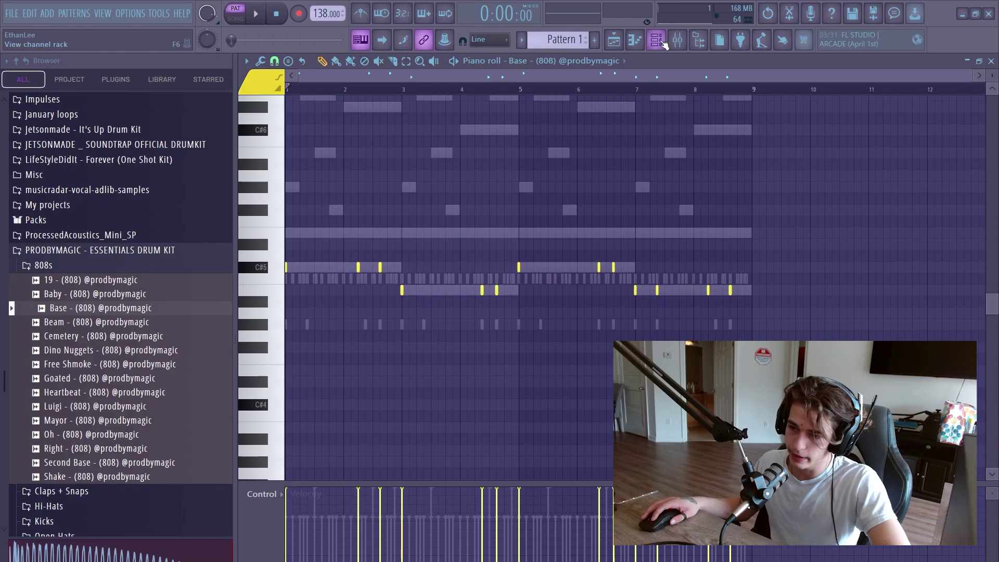
{"action": "left_click", "coordinate": [658, 41]}
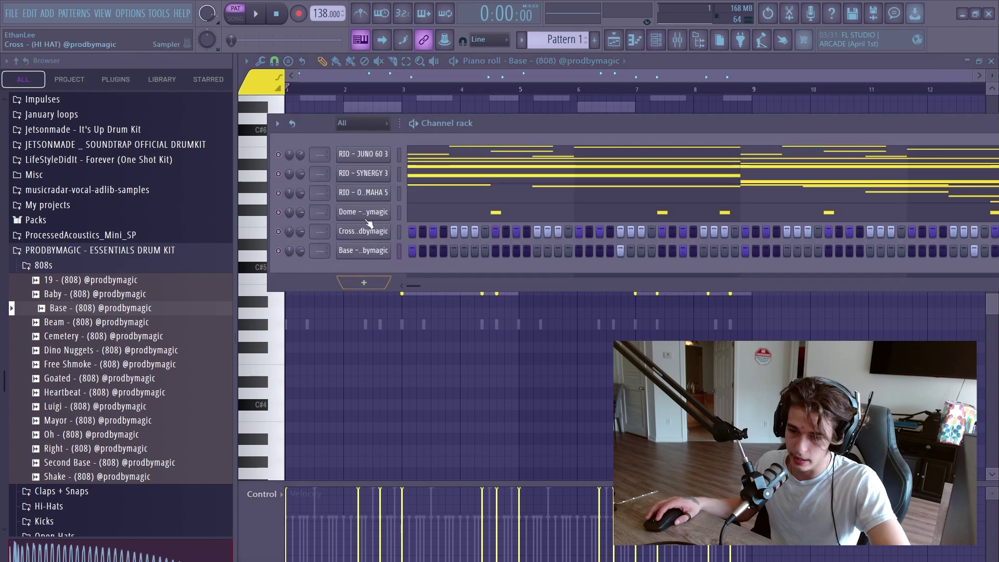
Step: Set the Base 808 channel to cut itself and play back the 808 pattern in the piano roll
{"action": "right_click", "coordinate": [371, 252]}
{"action": "left_click", "coordinate": [432, 327]}
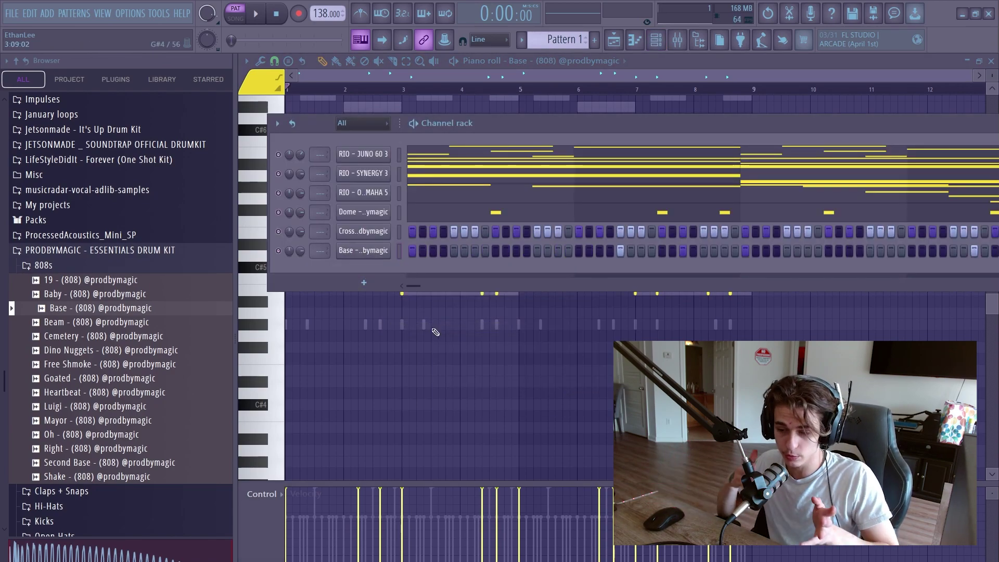
{"action": "key", "text": "F6"}
{"action": "scroll", "coordinate": [424, 373], "scroll_direction": "up", "scroll_amount": 3}
{"action": "left_click_drag", "start_coordinate": [424, 373], "coordinate": [720, 285]}
{"action": "key", "text": "space"}
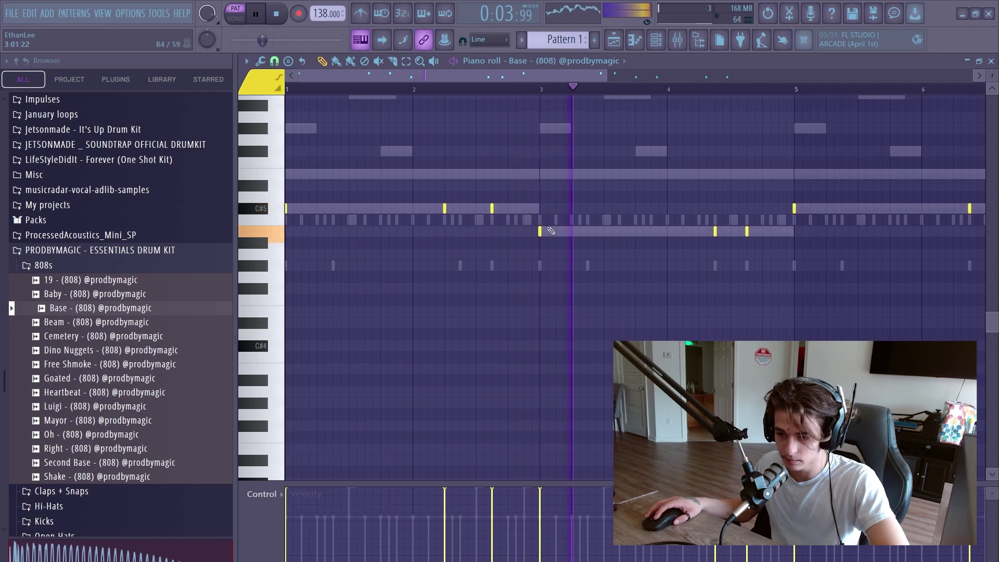
{"action": "scroll", "coordinate": [578, 252], "scroll_direction": "up", "scroll_amount": 3}
{"action": "scroll", "coordinate": [577, 252], "scroll_direction": "up", "scroll_amount": 1}
{"action": "key", "text": "space"}
Step: Load the 999 kick from the Kicks folder as a new channel with the same steps as the Base 808, and show its notes
{"action": "left_click", "coordinate": [655, 41]}
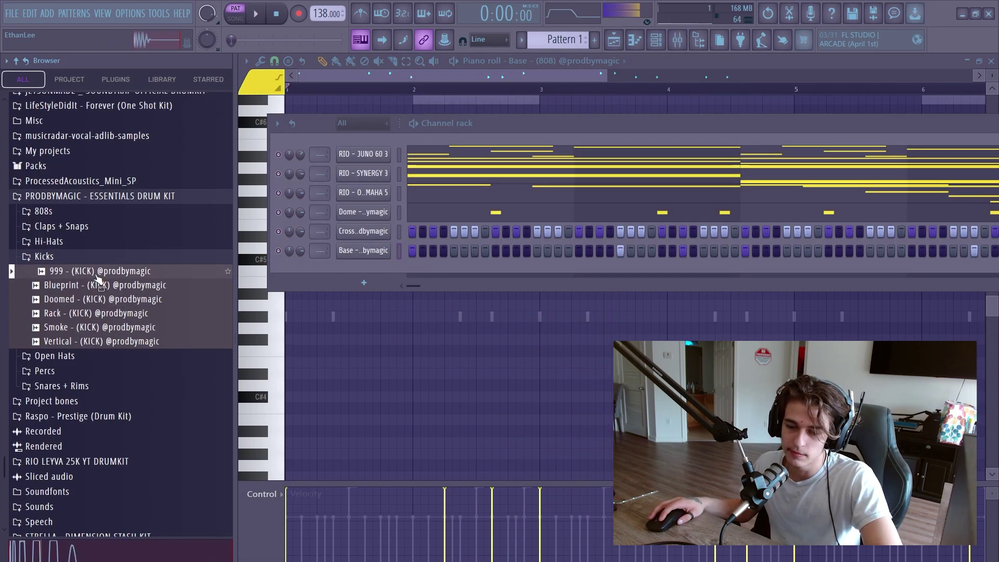
{"action": "left_click_drag", "start_coordinate": [96, 277], "coordinate": [333, 273]}
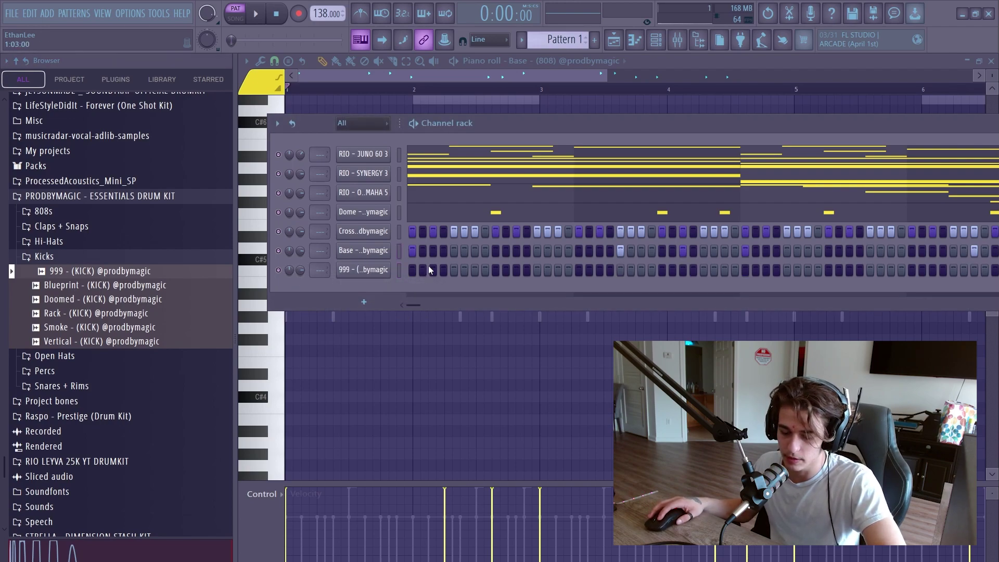
{"action": "right_click", "coordinate": [386, 276]}
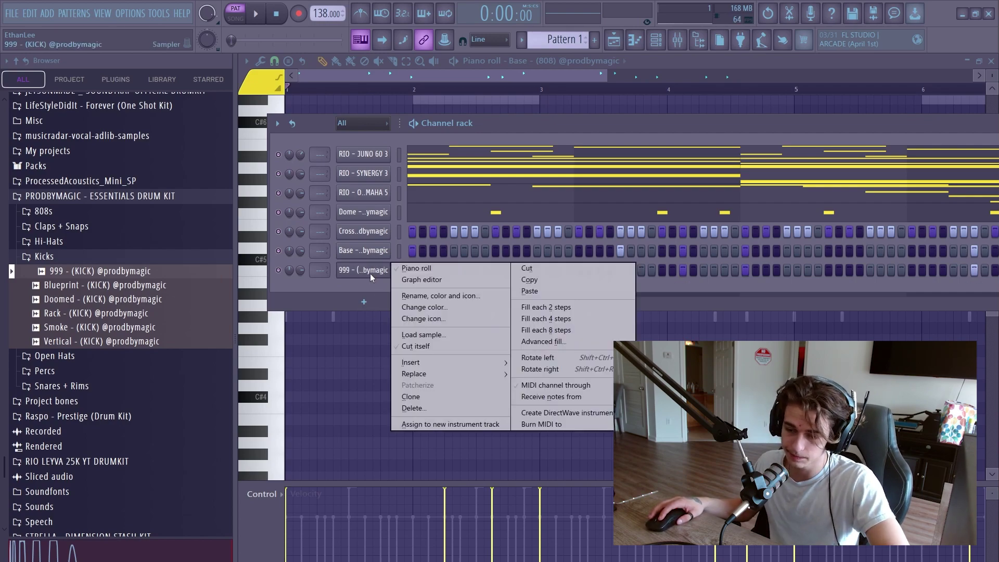
{"action": "left_click", "coordinate": [411, 270]}
Step: Lower the 999 kick's channel volume to about 69% during playback and route all channels to their own mixer tracks
{"action": "key", "text": "space"}
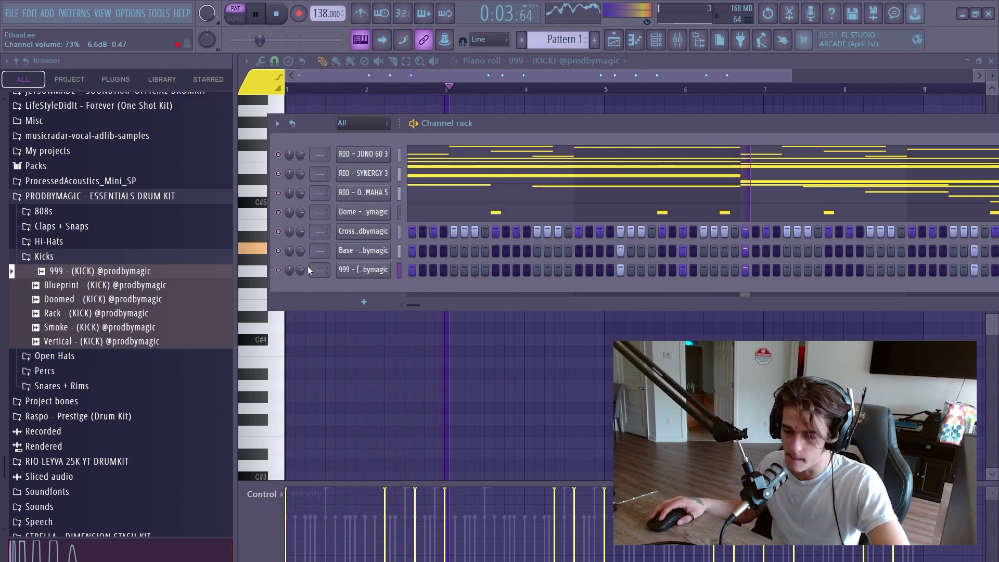
{"action": "left_click_drag", "start_coordinate": [301, 270], "coordinate": [304, 284]}
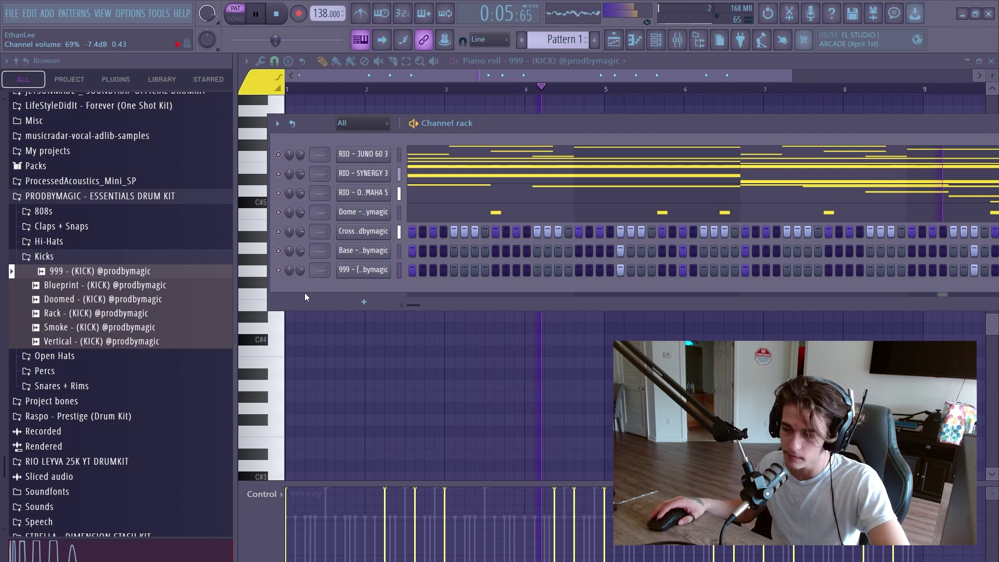
{"action": "key", "text": "space"}
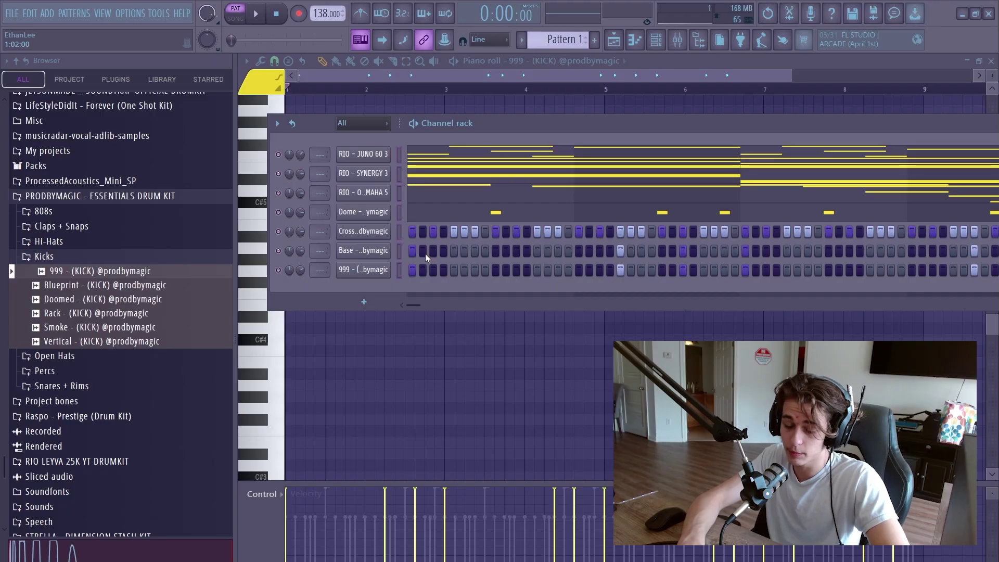
{"action": "key", "text": "ctrl+l"}
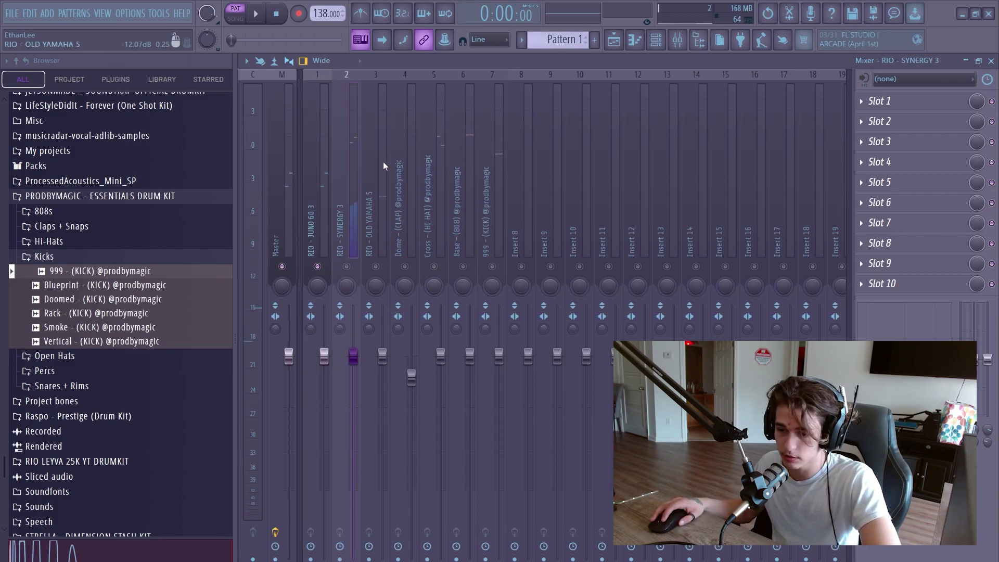
Step: Balance the melody tracks in the mixer: set JUNO 60 3 to about -8.1 dB and turn down SYNERGY 3 and OLD YAMAHA 5
{"action": "key", "text": "space"}
{"action": "left_click_drag", "start_coordinate": [324, 357], "coordinate": [326, 413]}
{"action": "left_click", "coordinate": [350, 226]}
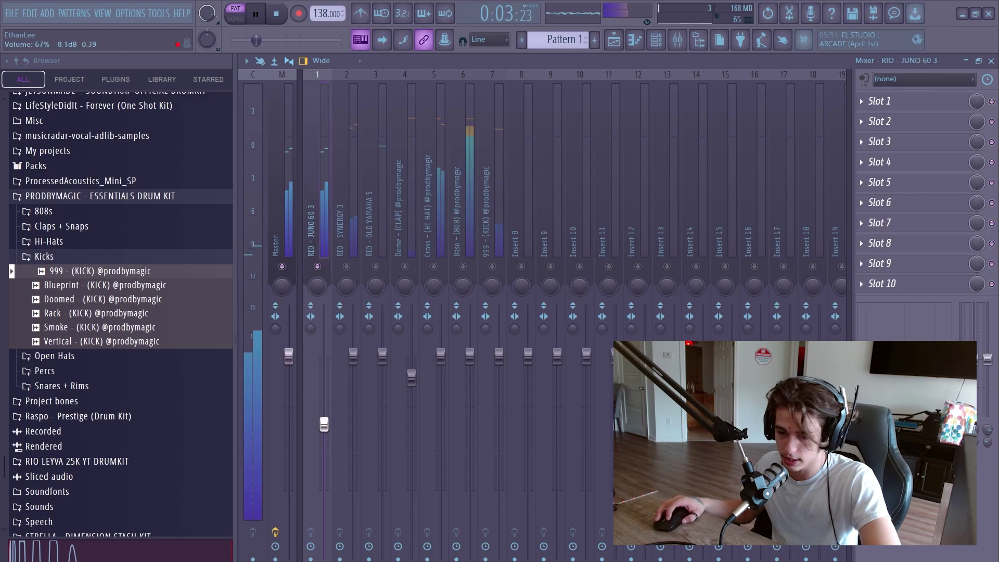
{"action": "left_click", "coordinate": [319, 256]}
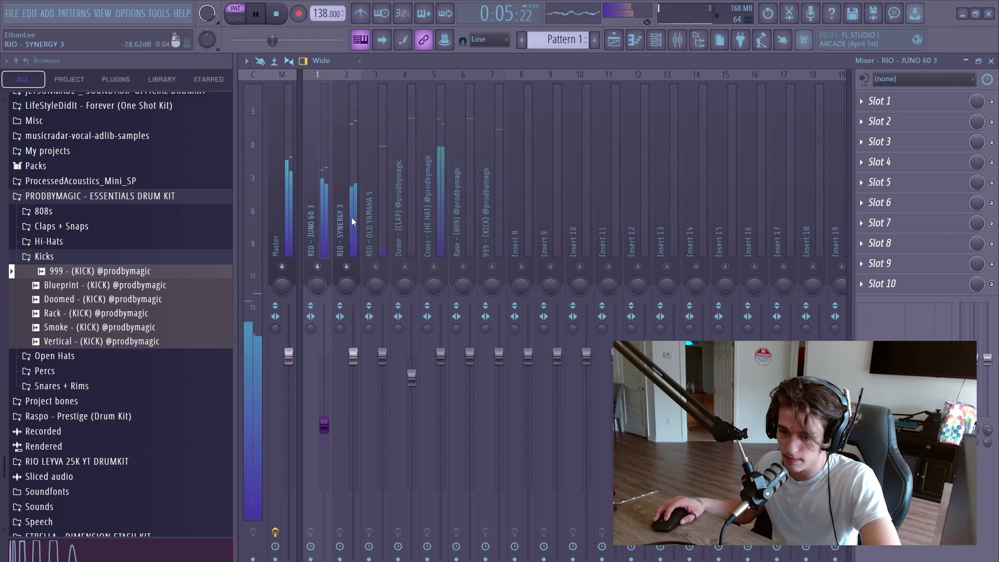
{"action": "left_click_drag", "start_coordinate": [353, 356], "coordinate": [354, 408]}
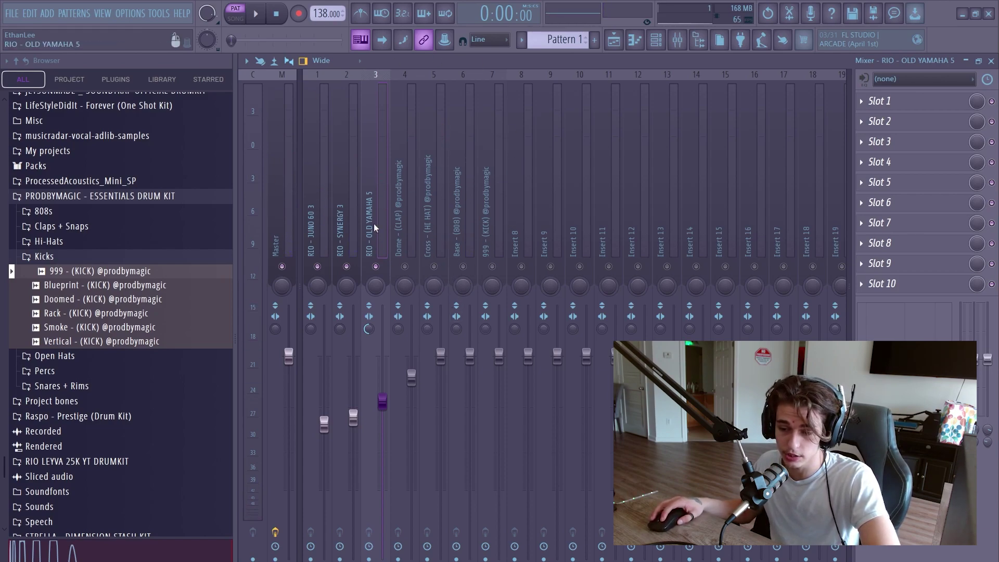
Step: Lower the Base 808 and Dome clap mixer tracks slightly while the pattern plays
{"action": "key", "text": "space"}
{"action": "left_click_drag", "start_coordinate": [470, 356], "coordinate": [469, 370]}
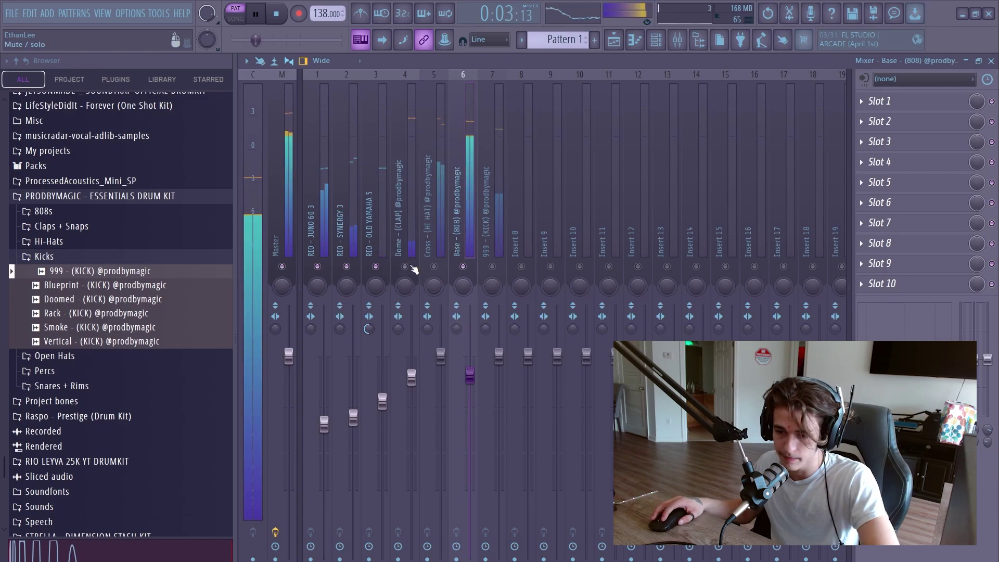
{"action": "left_click_drag", "start_coordinate": [411, 378], "coordinate": [411, 396]}
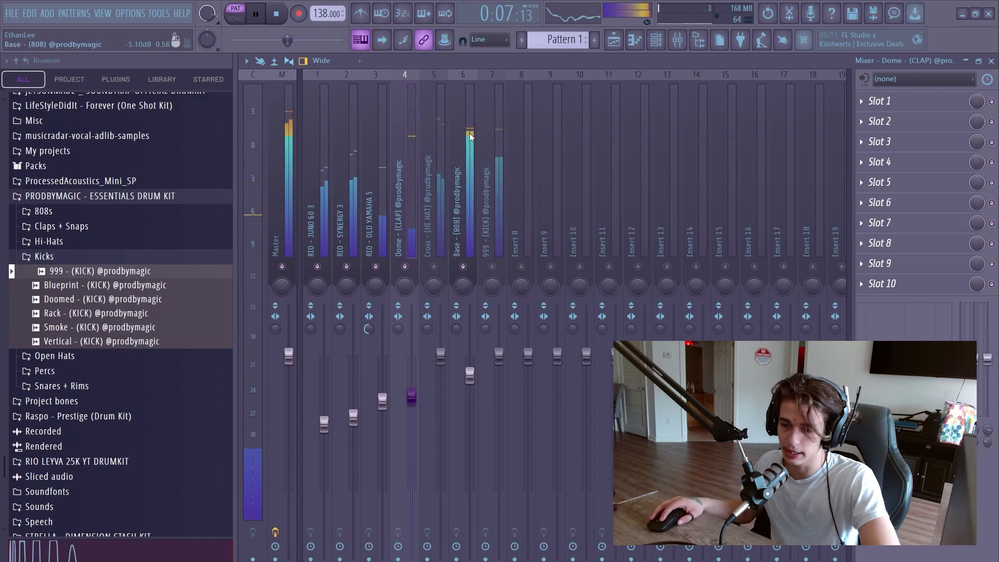
Step: Lower the Cross hi-hat mixer track to about -8 dB, unmute it and set its stereo separation to about 91% separated
{"action": "left_click", "coordinate": [441, 171]}
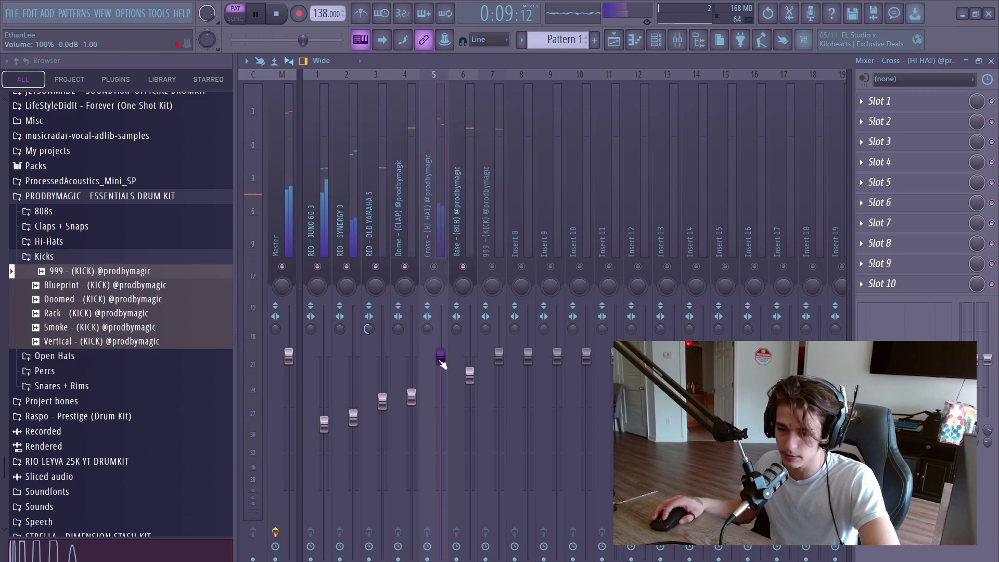
{"action": "left_click_drag", "start_coordinate": [440, 360], "coordinate": [441, 399]}
{"action": "left_click", "coordinate": [434, 267]}
{"action": "left_click_drag", "start_coordinate": [427, 329], "coordinate": [426, 333]}
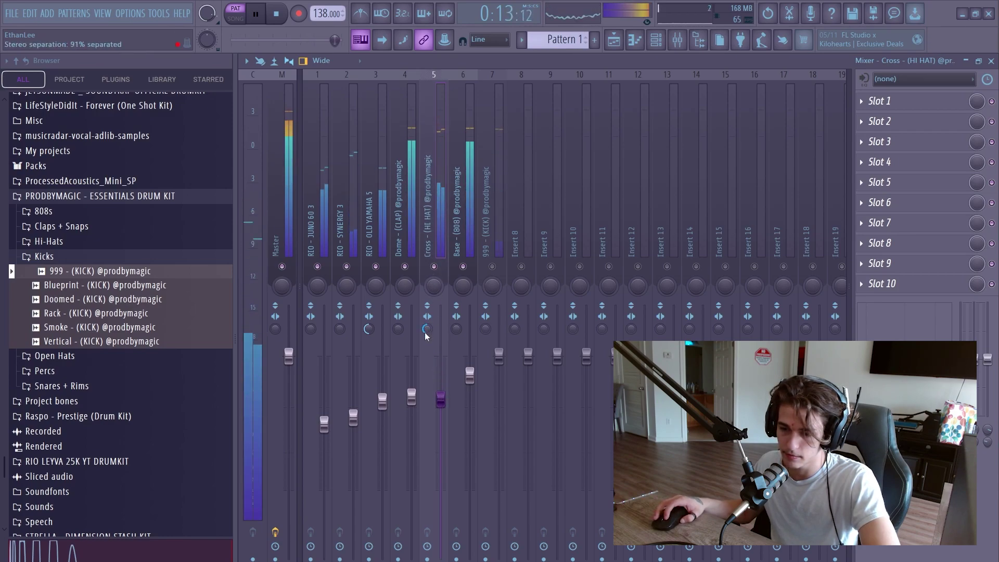
{"action": "mouse_move", "coordinate": [441, 400]}
{"action": "left_mouse_down"}
{"action": "mouse_move", "coordinate": [441, 420]}
{"action": "mouse_move", "coordinate": [441, 359]}
{"action": "mouse_move", "coordinate": [440, 382]}
{"action": "left_mouse_up"}
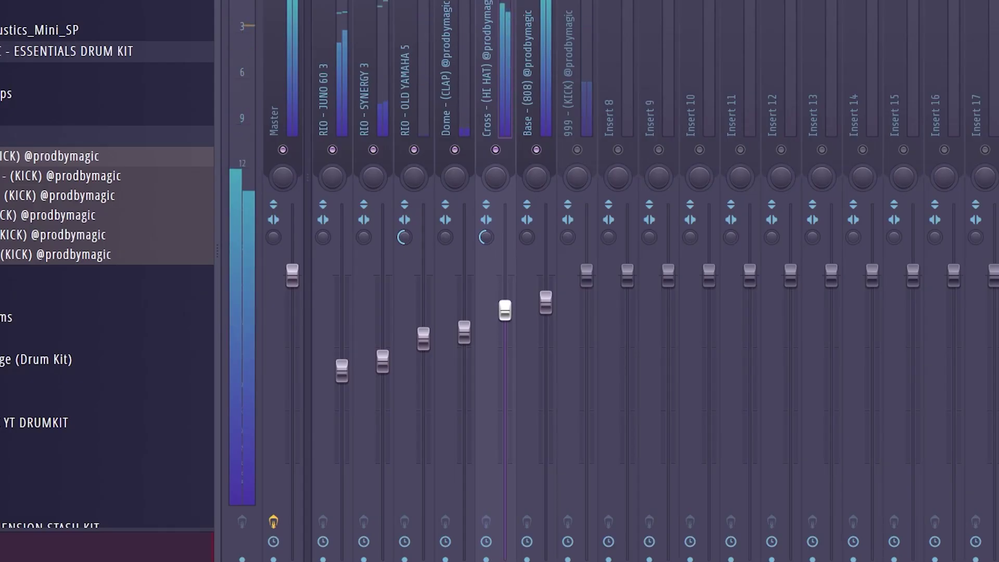
{"action": "left_click_drag", "start_coordinate": [505, 311], "coordinate": [504, 372]}
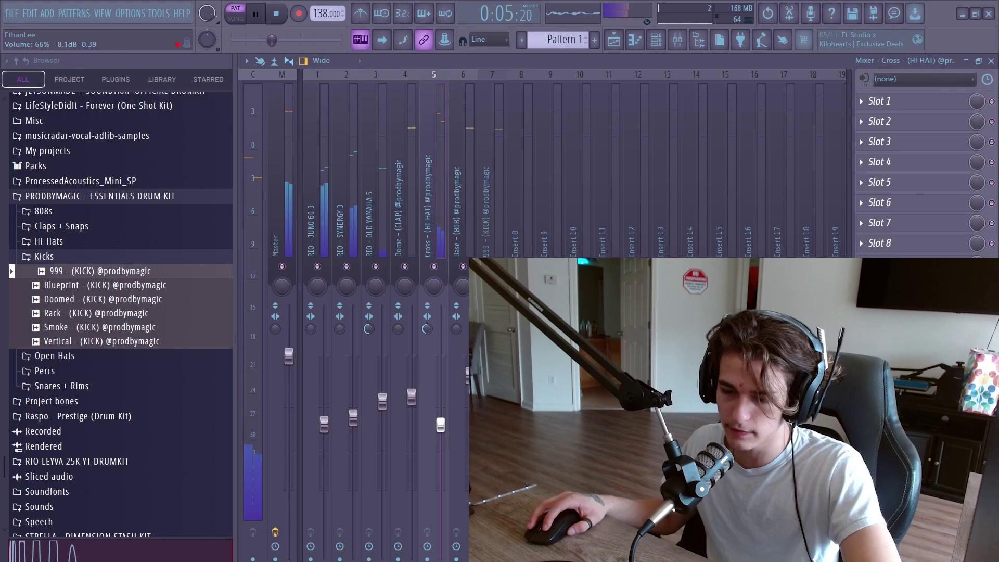
{"action": "left_click_drag", "start_coordinate": [440, 424], "coordinate": [440, 423]}
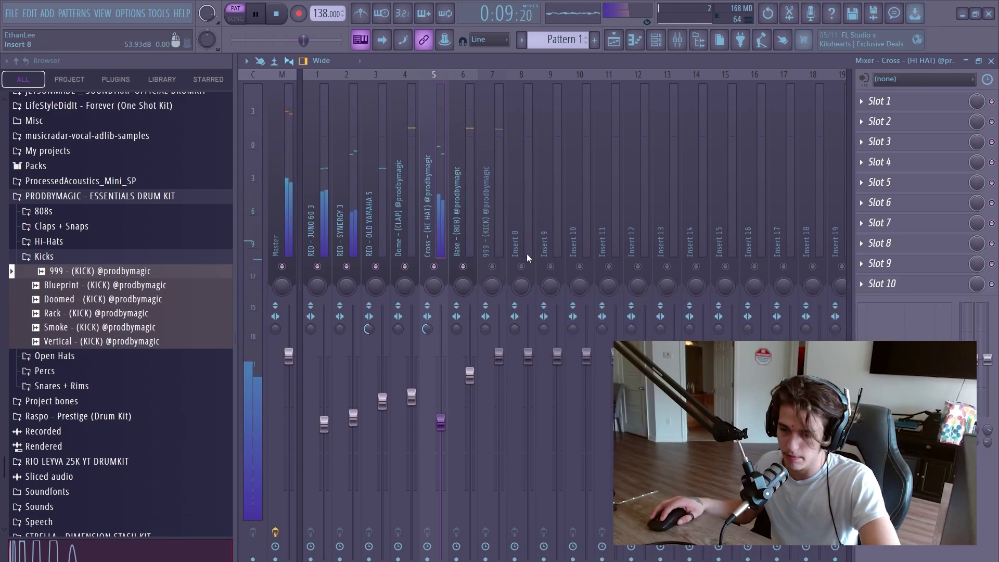
Step: Unmute the 999 kick mixer track, raise its volume slightly and merge its stereo image
{"action": "left_click", "coordinate": [494, 266]}
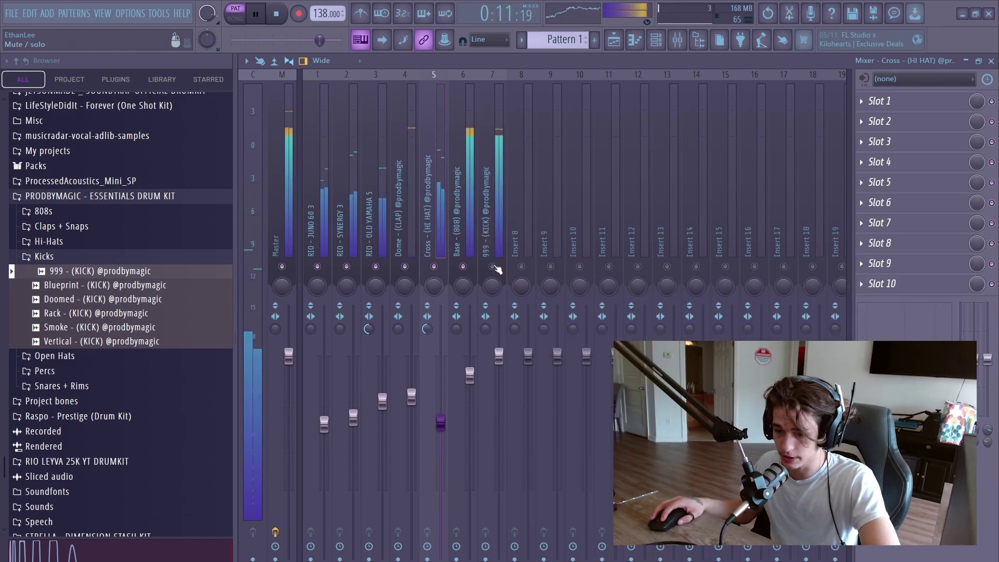
{"action": "left_click", "coordinate": [487, 349]}
{"action": "left_click_drag", "start_coordinate": [498, 359], "coordinate": [499, 334]}
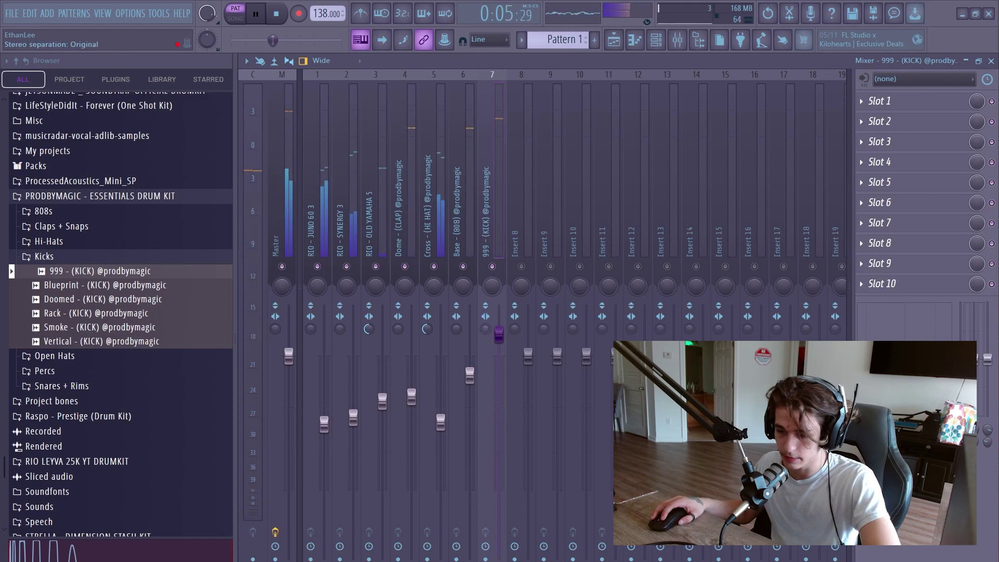
{"action": "left_click_drag", "start_coordinate": [485, 329], "coordinate": [485, 305]}
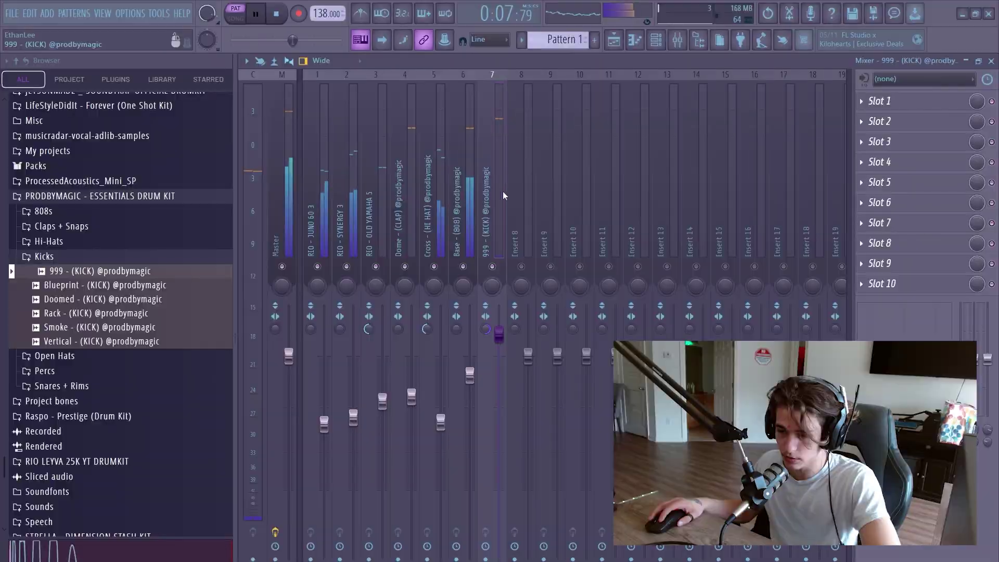
{"action": "key", "text": "space"}
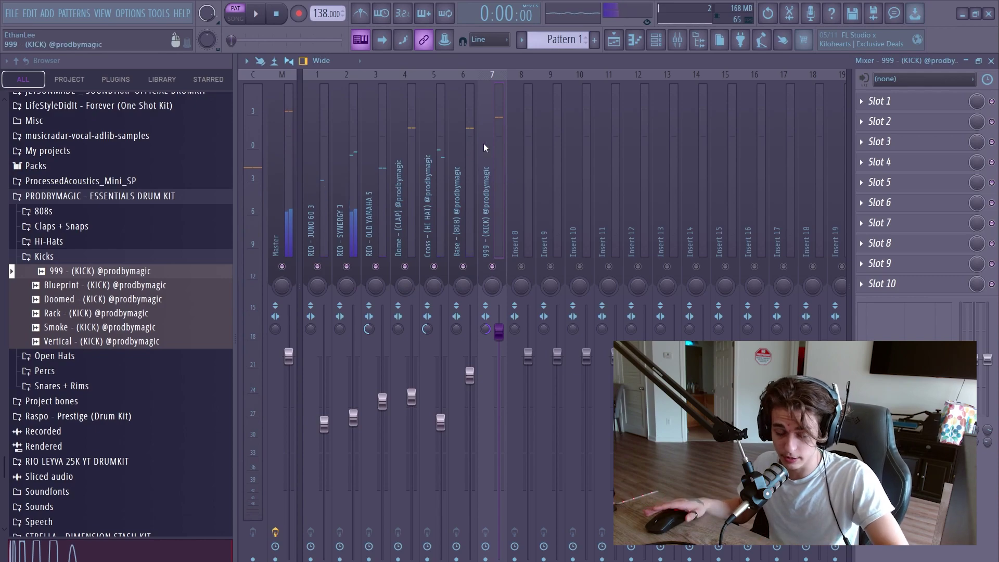
Step: Add Fruity Parametric EQ 2 to the first effect slot of the soloed JUNO 60 3 mixer track and open it
{"action": "left_click", "coordinate": [313, 218]}
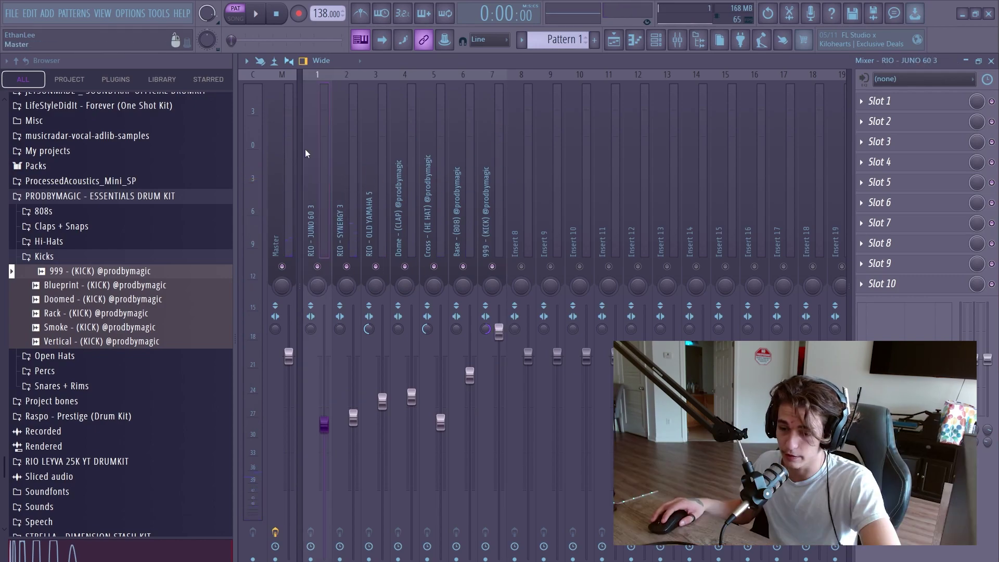
{"action": "right_click", "coordinate": [330, 267]}
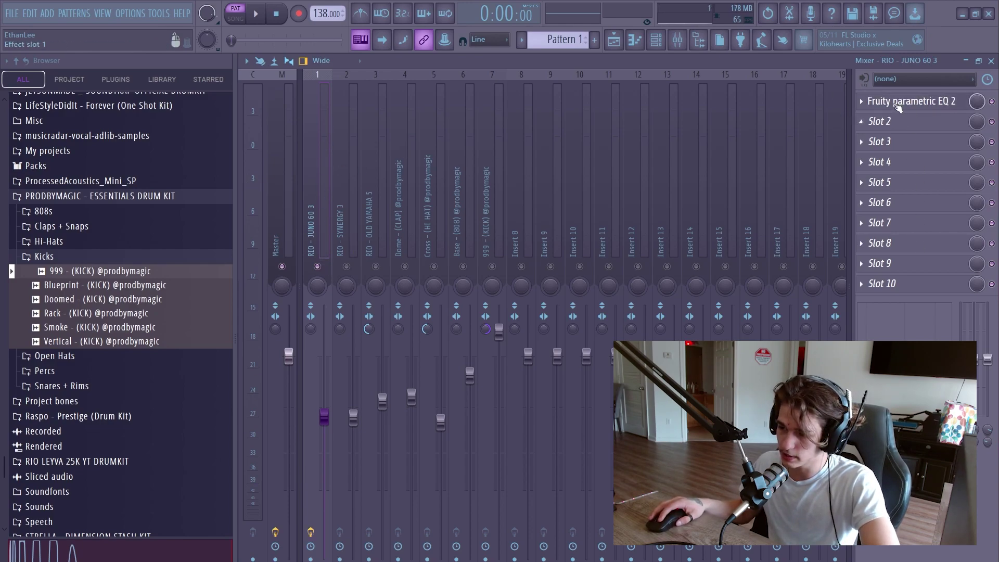
{"action": "left_click", "coordinate": [899, 102]}
{"action": "left_click", "coordinate": [762, 173]}
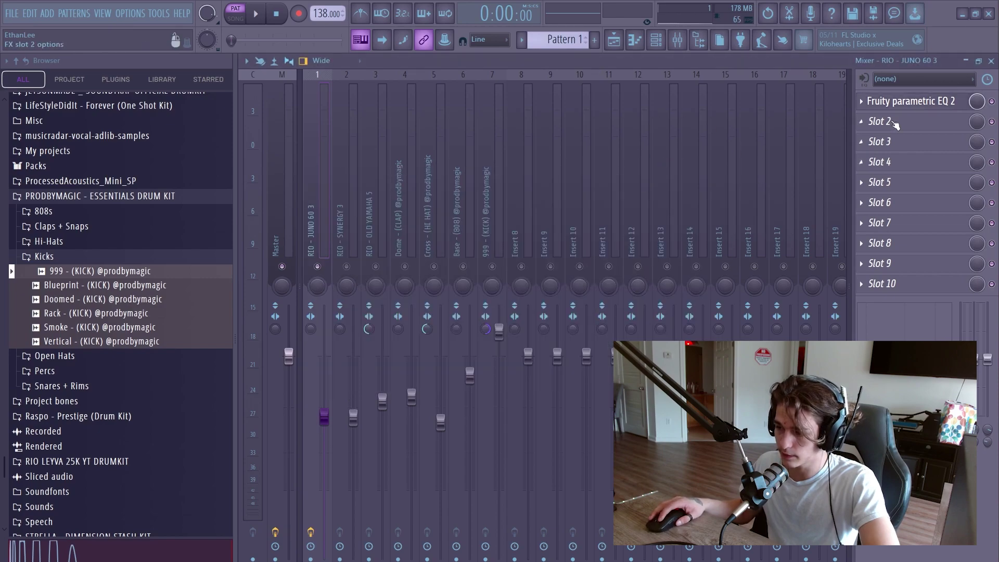
{"action": "left_click", "coordinate": [895, 123]}
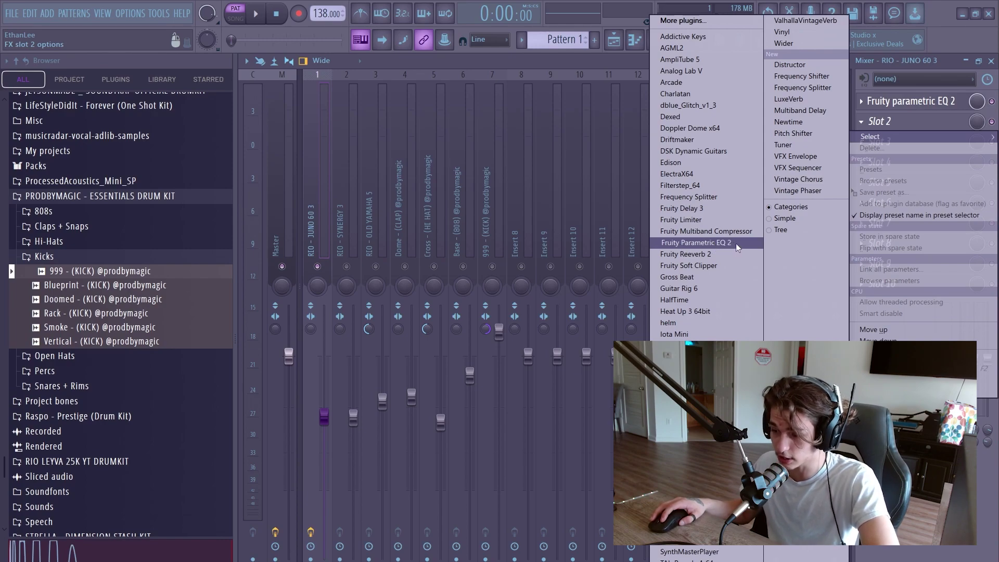
{"action": "left_click", "coordinate": [736, 246]}
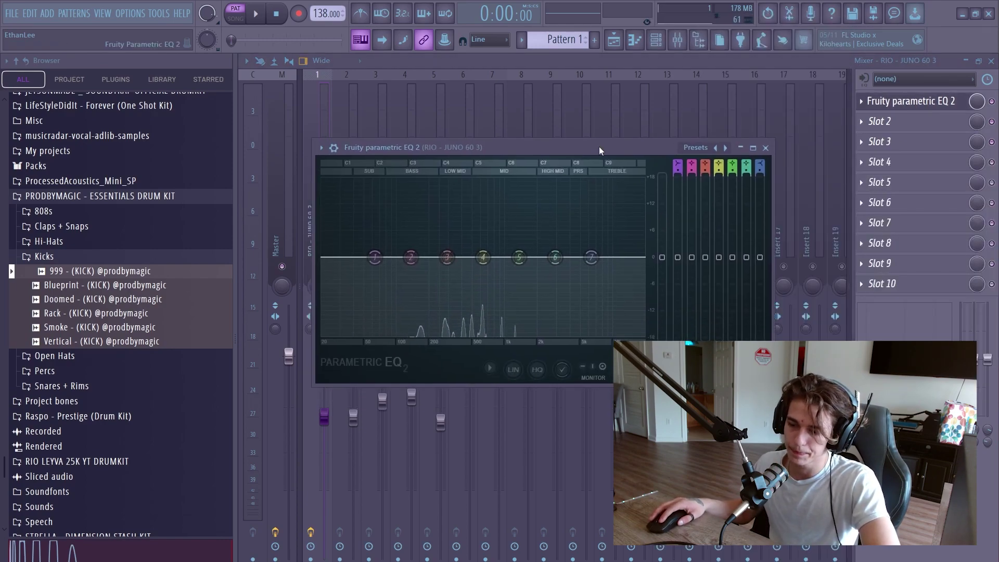
Step: Cut the JUNO 60 3 lows with EQ band 1 as a low cut just below 200 Hz, turn on LIN mode and check it in playback
{"action": "key", "text": "space"}
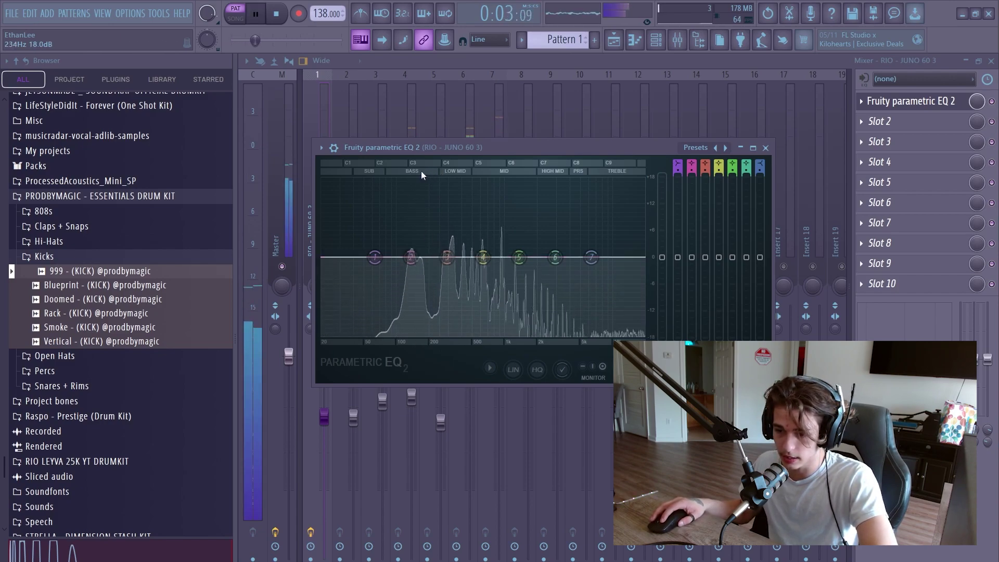
{"action": "left_click_drag", "start_coordinate": [513, 147], "coordinate": [500, 203]}
{"action": "key", "text": "space"}
{"action": "left_click_drag", "start_coordinate": [386, 313], "coordinate": [438, 390]}
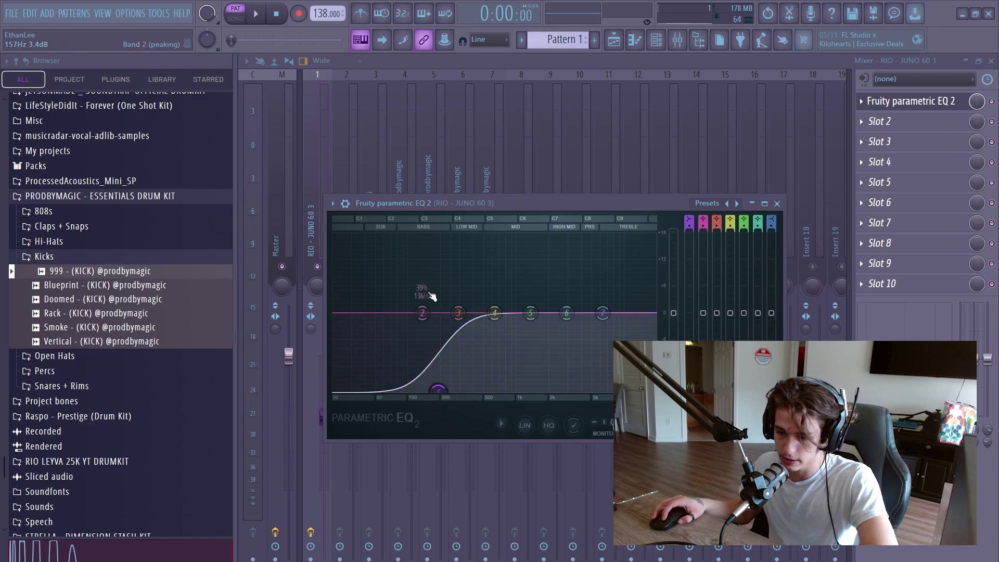
{"action": "key", "text": "space"}
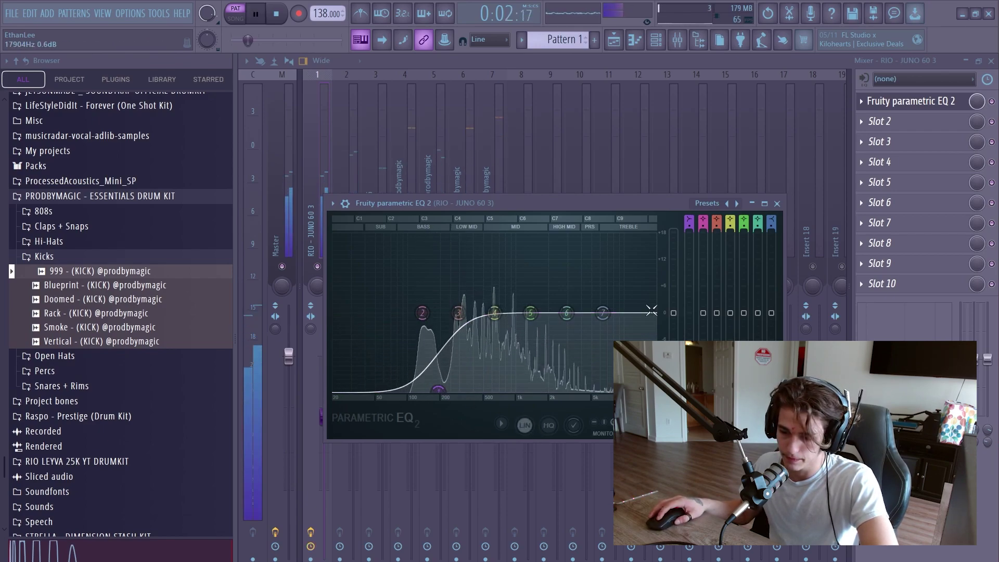
{"action": "left_click", "coordinate": [777, 203]}
{"action": "key", "text": "space"}
Step: Search the effect plugins for "chorus" and load Fruity Chorus into slot 2 of the JUNO 60 3 mixer track
{"action": "left_click", "coordinate": [910, 122]}
{"action": "mouse_move", "coordinate": [879, 136]}
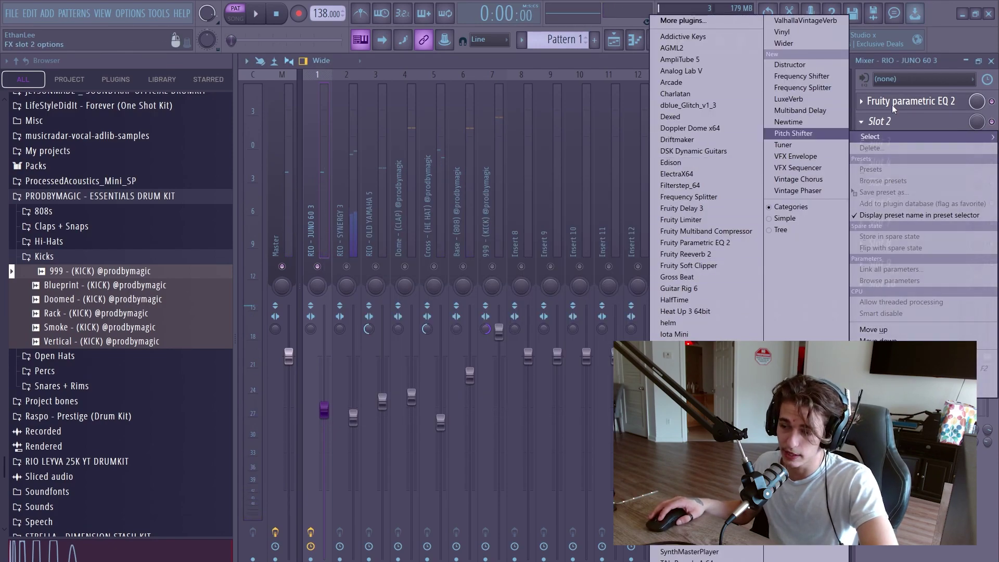
{"action": "left_click", "coordinate": [633, 250]}
{"action": "left_click", "coordinate": [902, 162]}
{"action": "left_click", "coordinate": [740, 144]}
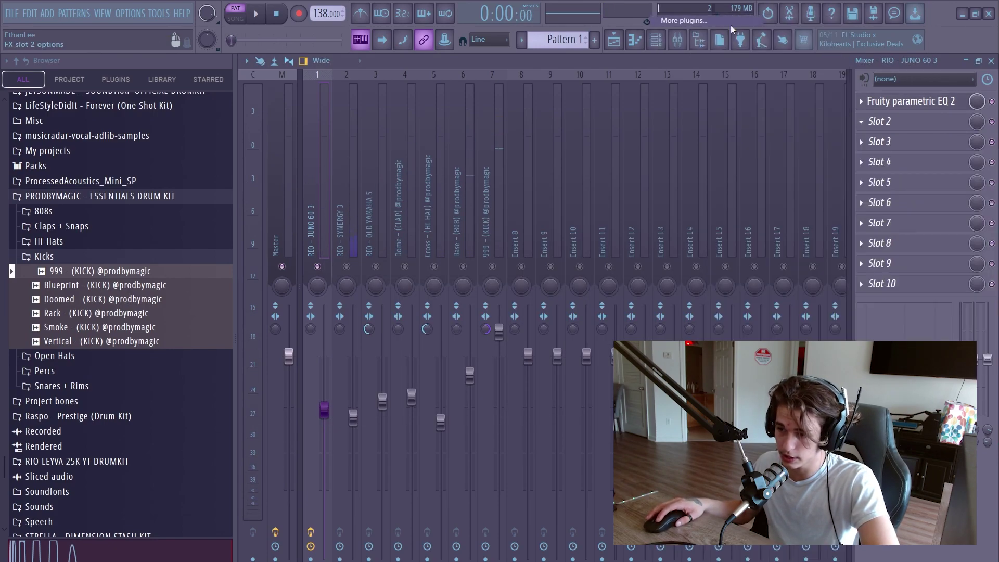
{"action": "type", "text": "chorus"}
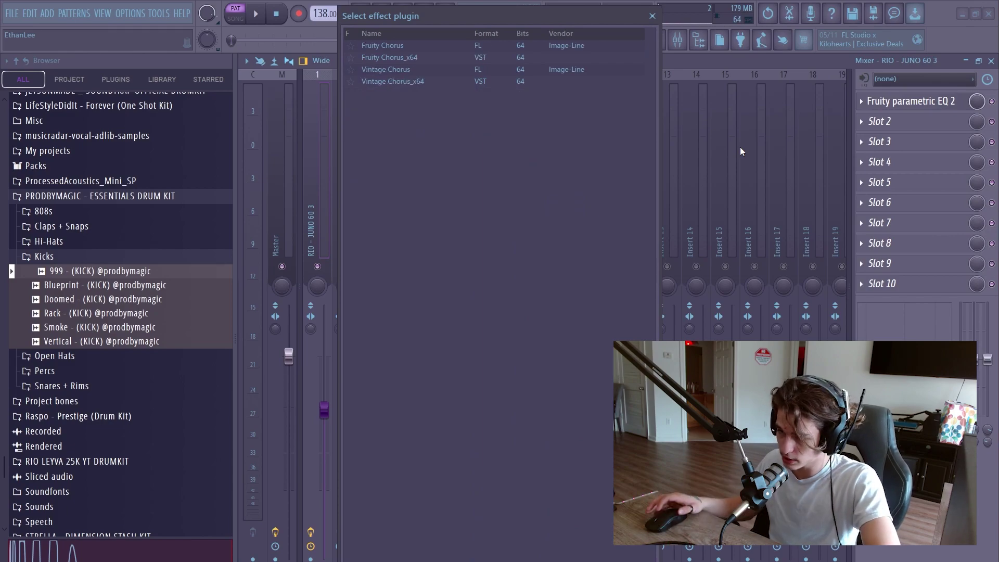
{"action": "double_click", "coordinate": [402, 46]}
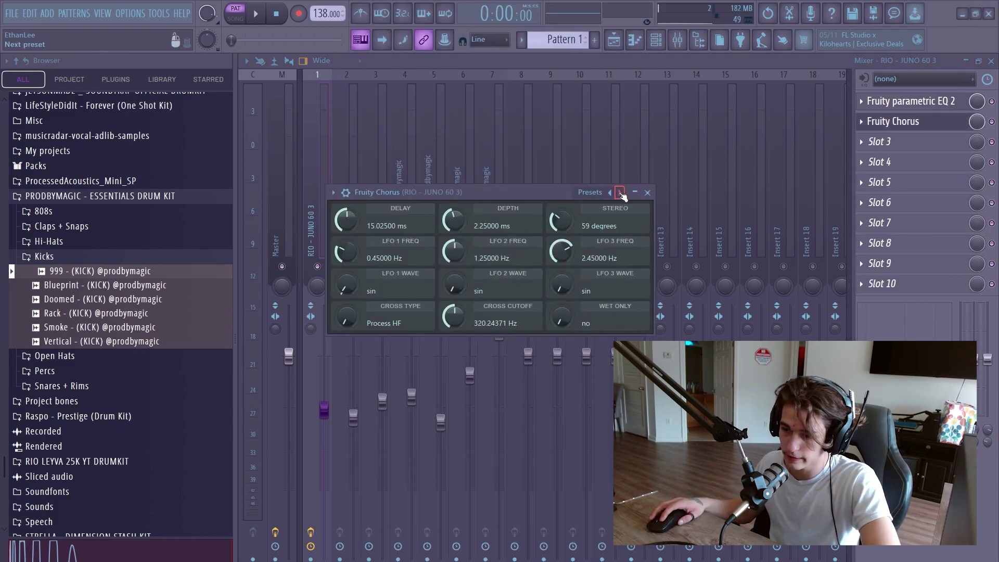
Step: Audition the Fruity Chorus presets on the JUNO 60 3 track in playback, return to Default and close the plugin
{"action": "left_click", "coordinate": [621, 193]}
{"action": "left_click", "coordinate": [622, 193]}
{"action": "left_click", "coordinate": [611, 193]}
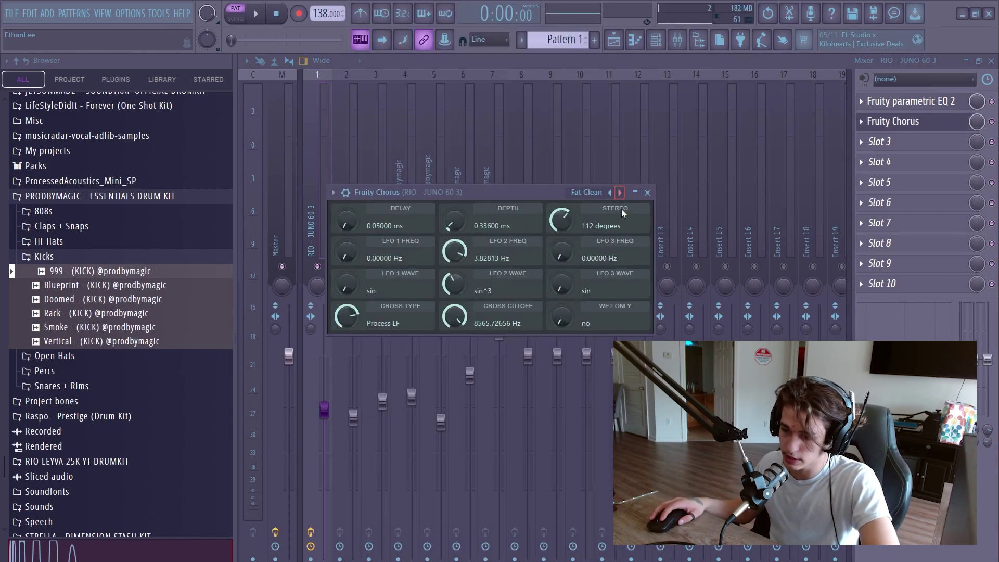
{"action": "key", "text": "space"}
{"action": "left_click", "coordinate": [619, 193]}
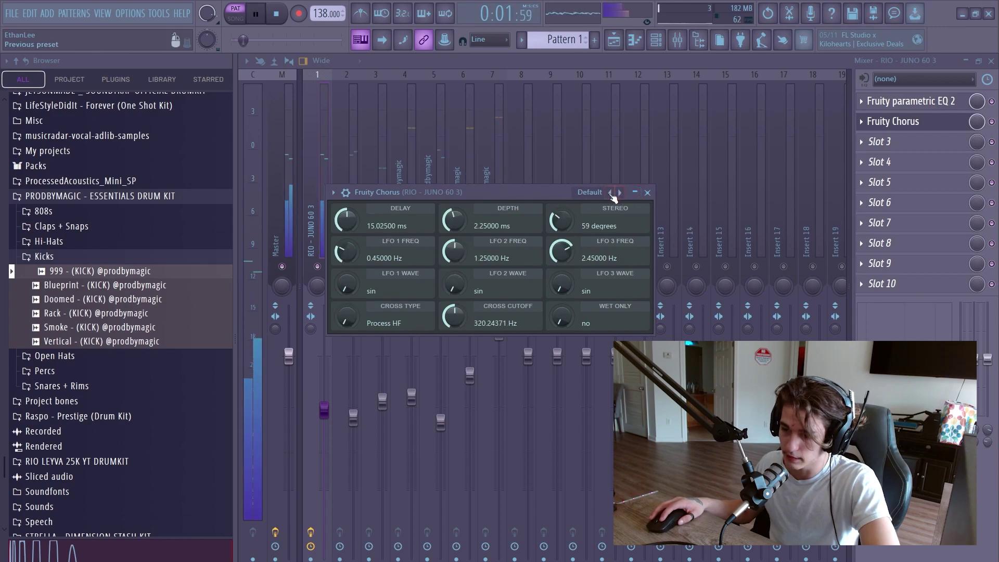
{"action": "left_click", "coordinate": [647, 193]}
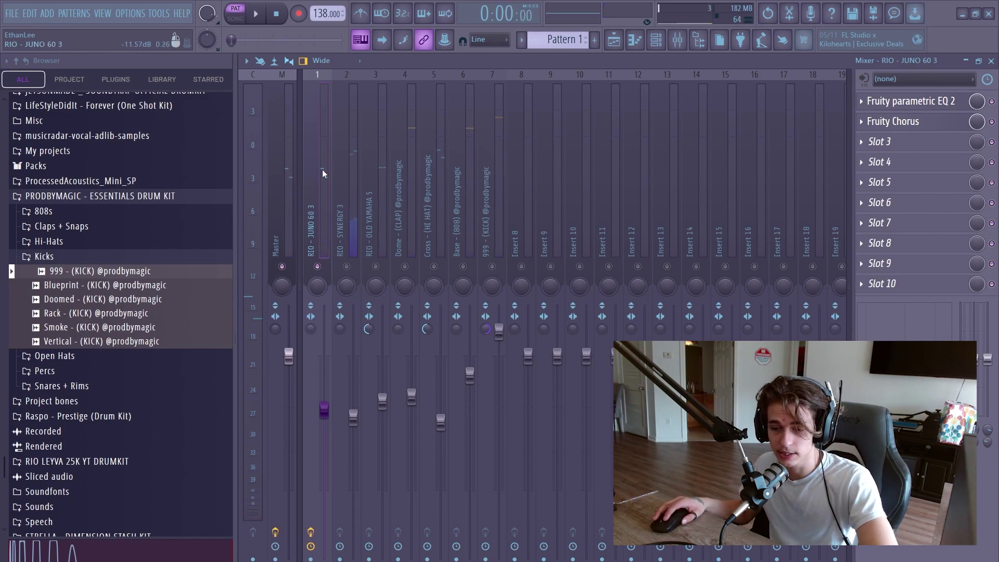
Step: Raise the JUNO 60 3 mixer fader slightly during playback, then unmute SYNERGY 3 and lower it a little
{"action": "key", "text": "space"}
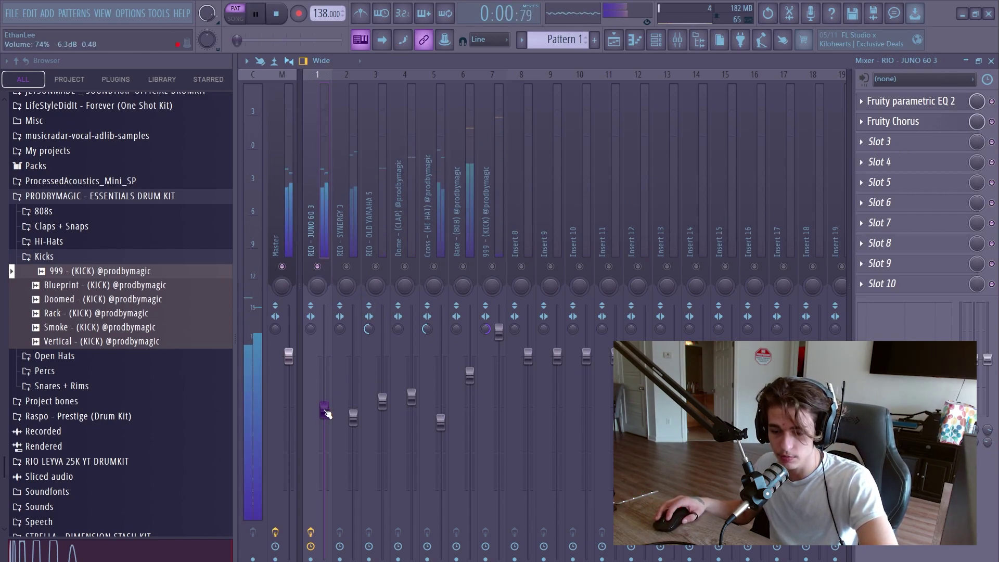
{"action": "left_click_drag", "start_coordinate": [324, 403], "coordinate": [324, 399]}
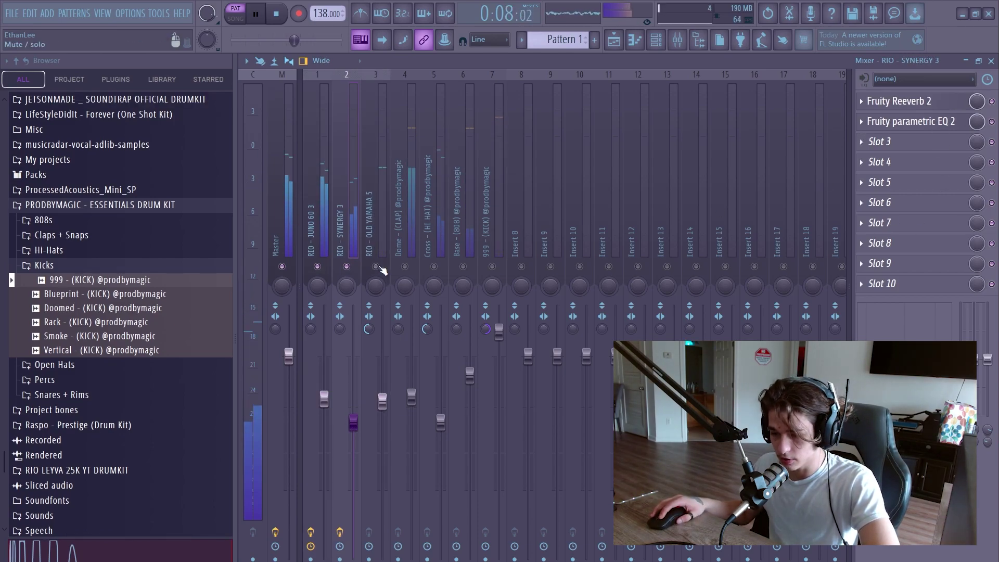
Step: Unmute the OLD YAMAHA 5 mixer track and load Fruity Reeverb 2 into its slot 1 with the wet level at 80%
{"action": "left_click", "coordinate": [379, 273]}
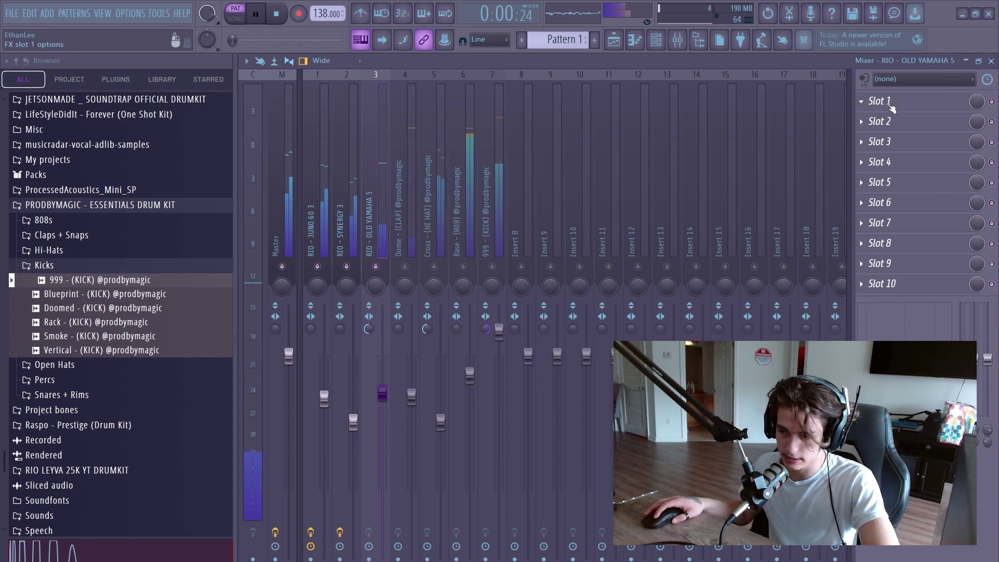
{"action": "left_click", "coordinate": [882, 101]}
{"action": "left_click", "coordinate": [683, 253]}
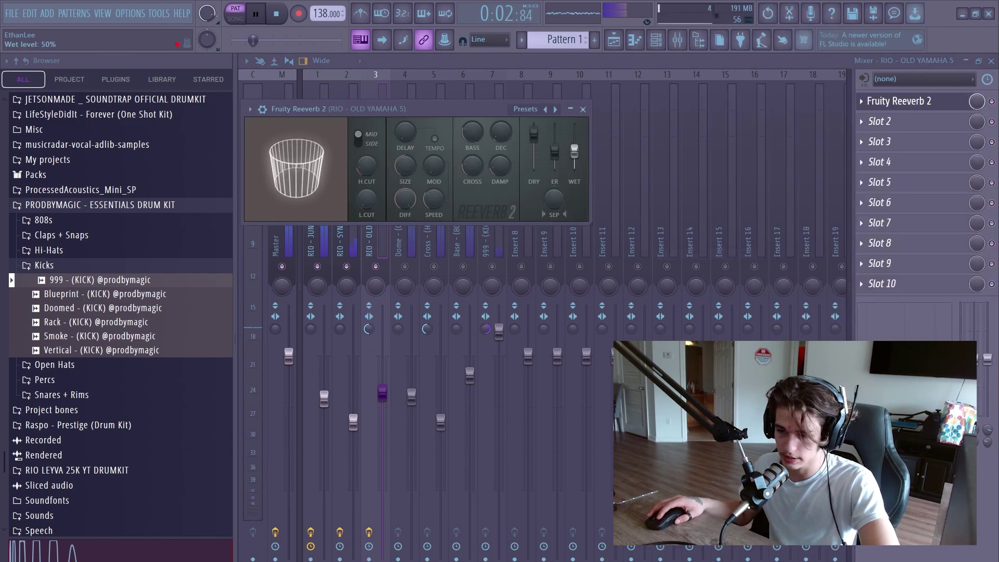
{"action": "left_click_drag", "start_coordinate": [577, 165], "coordinate": [581, 152]}
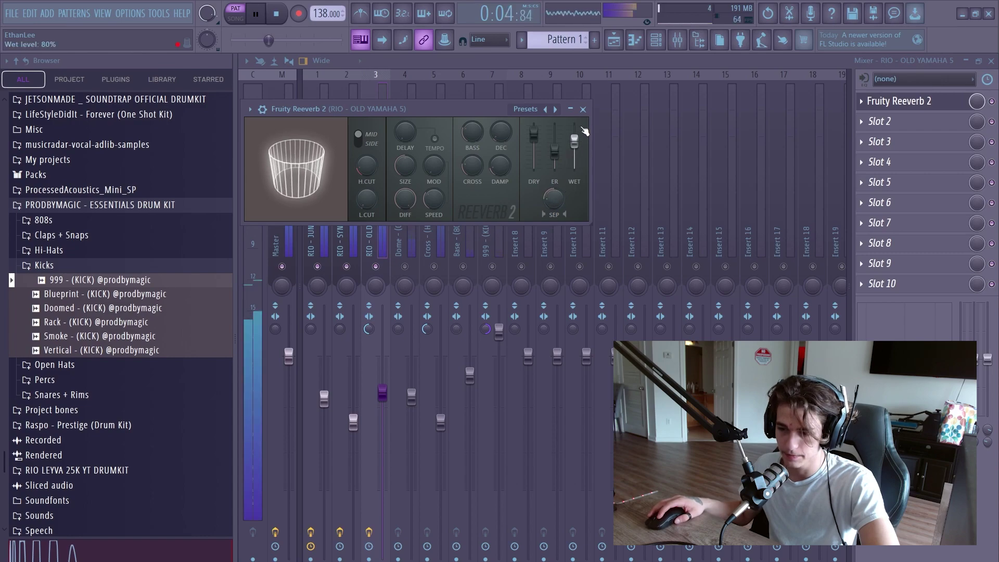
{"action": "left_click", "coordinate": [583, 109]}
Step: Load Fruity Delay 3 into slot 2 of the OLD YAMAHA 5 track with the Ping pong preset and reduce its output level
{"action": "left_click", "coordinate": [879, 122]}
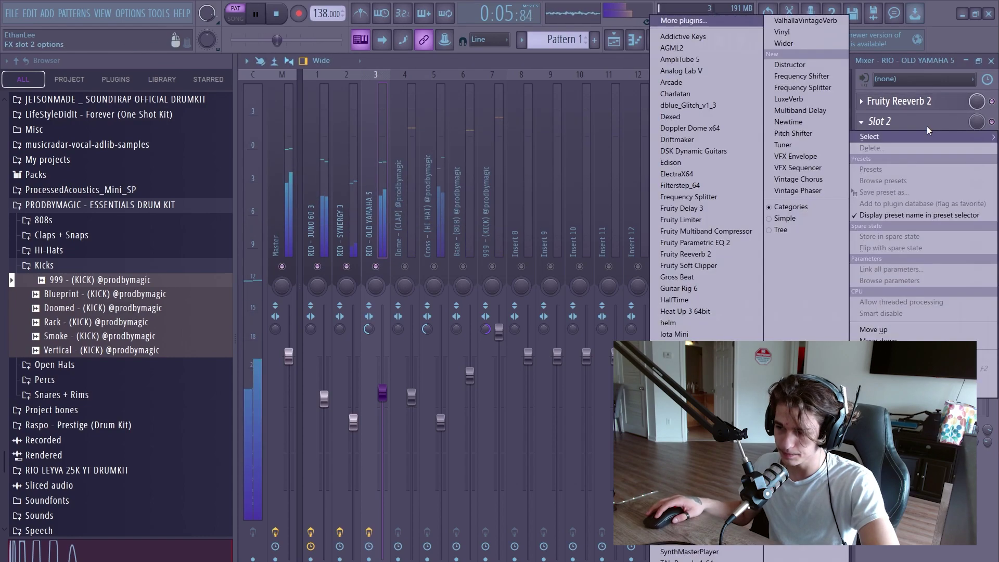
{"action": "left_click", "coordinate": [697, 208]}
{"action": "right_click", "coordinate": [713, 125]}
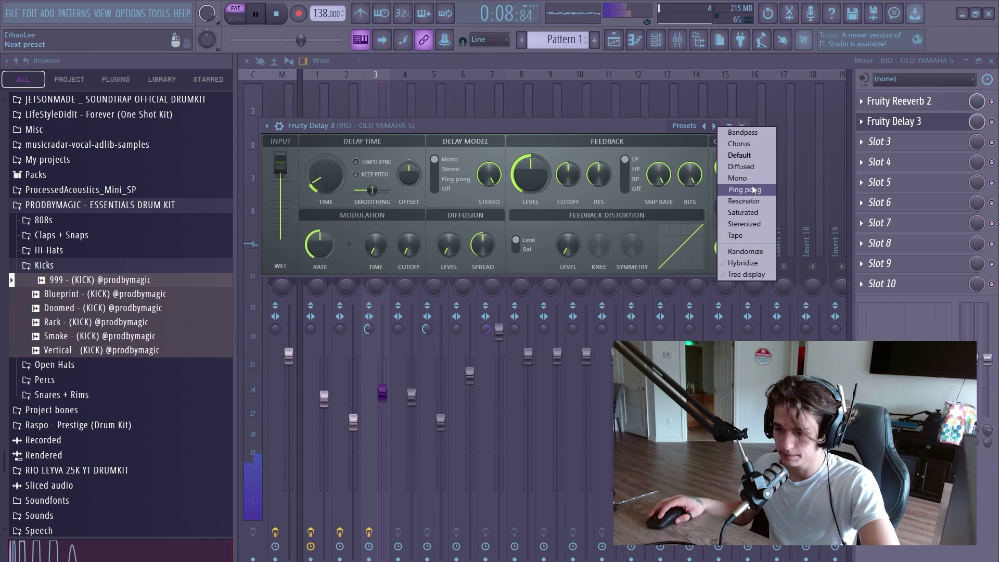
{"action": "left_click", "coordinate": [731, 190]}
{"action": "left_click_drag", "start_coordinate": [727, 167], "coordinate": [727, 182]}
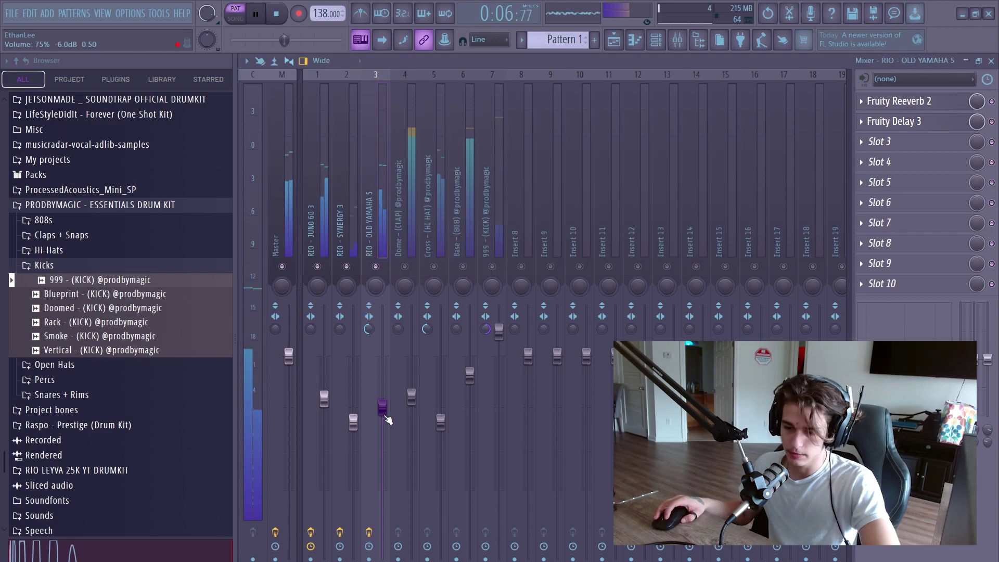
Step: Lower the OLD YAMAHA 5 fader slightly, unmute the clap, hi-hat, 808 and kick tracks, and play the full mix
{"action": "left_click_drag", "start_coordinate": [385, 413], "coordinate": [385, 416]}
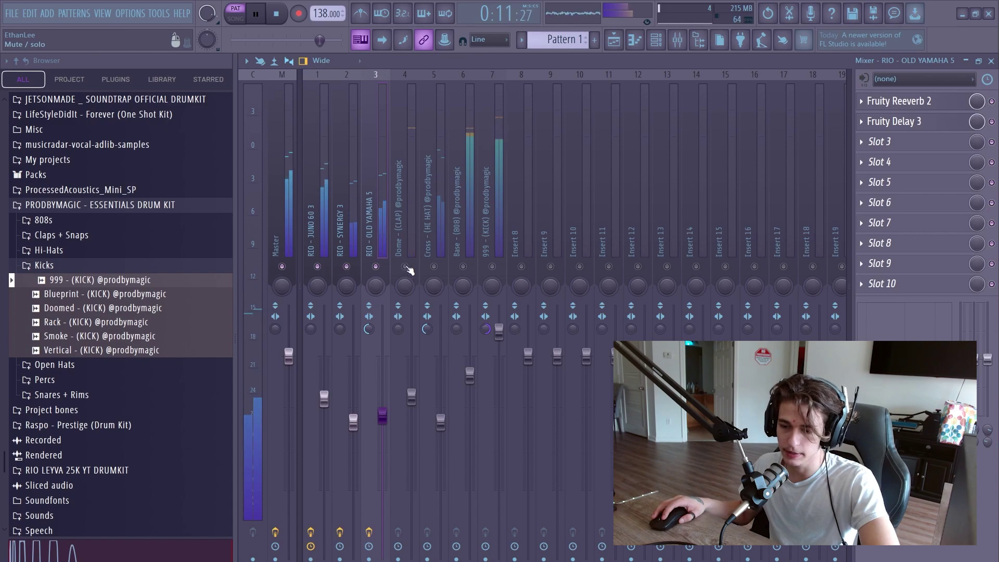
{"action": "left_click_drag", "start_coordinate": [436, 270], "coordinate": [494, 270]}
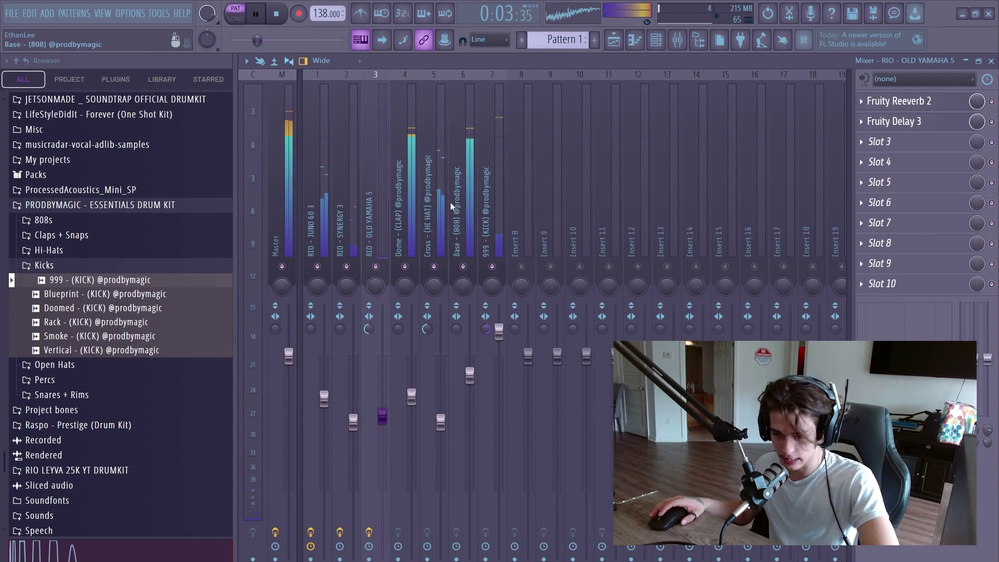
{"action": "key", "text": "space"}
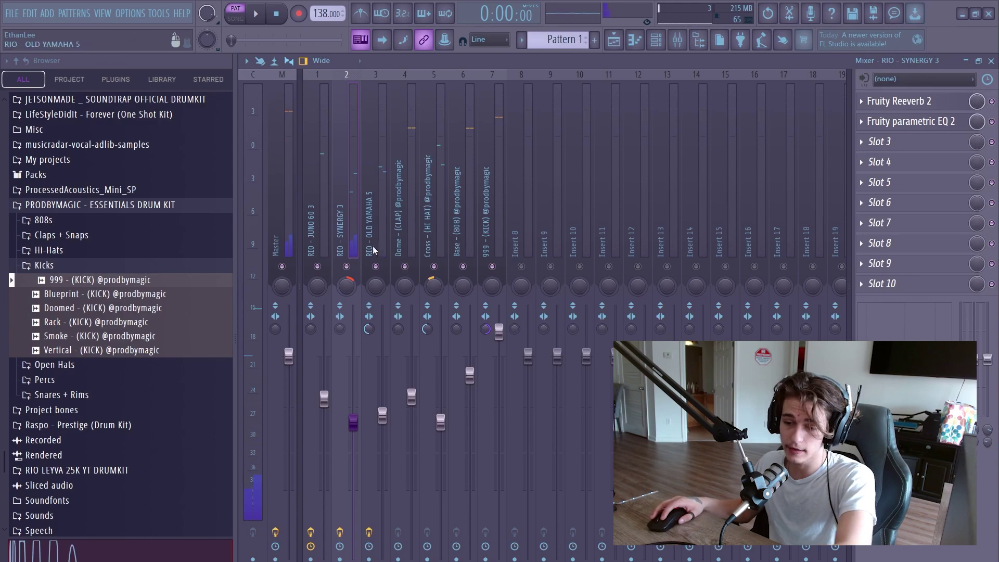
Step: Select the Master track, check its peak level in playback and inspect the Fruity soft clipper settings
{"action": "left_click", "coordinate": [289, 200]}
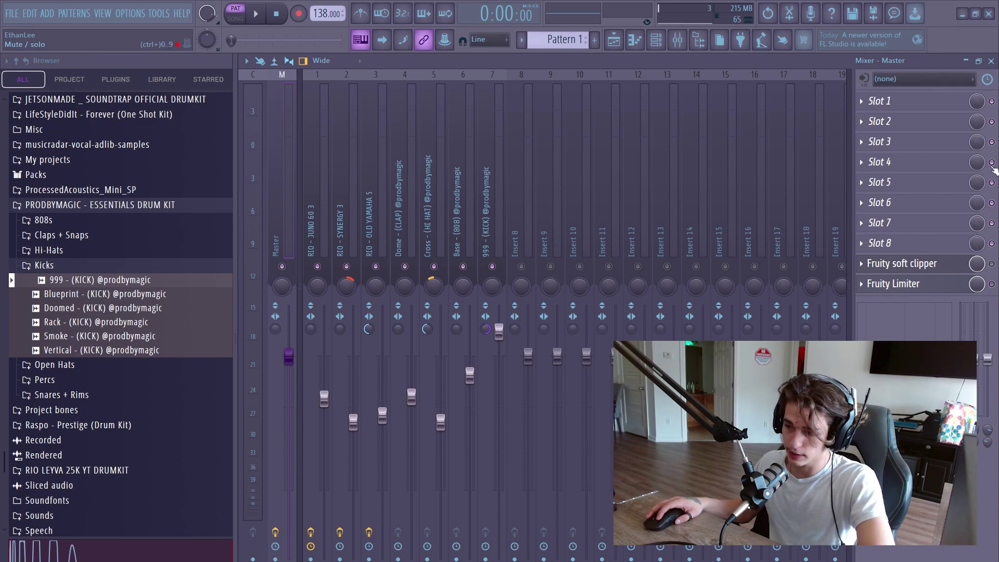
{"action": "key", "text": "space"}
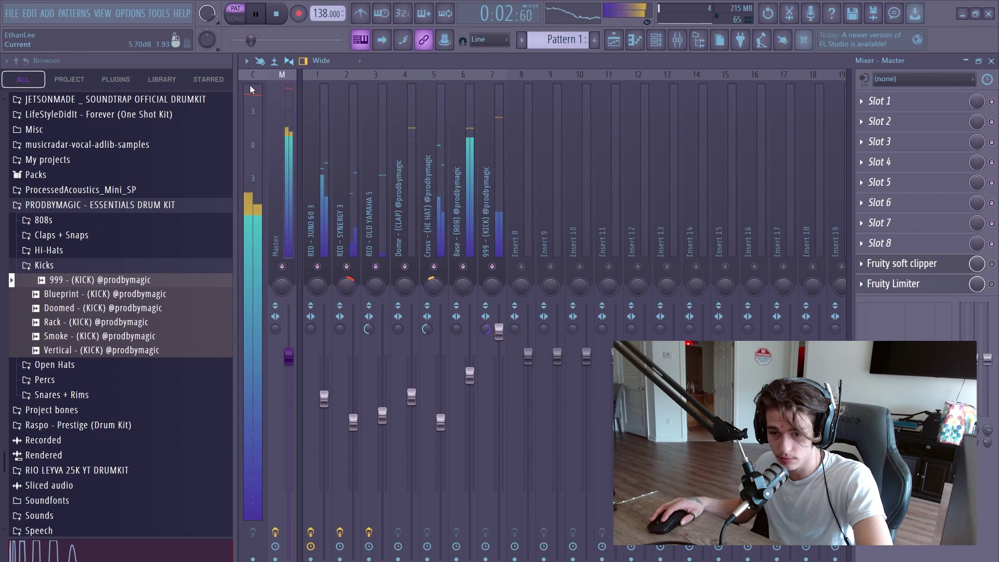
{"action": "key", "text": "space"}
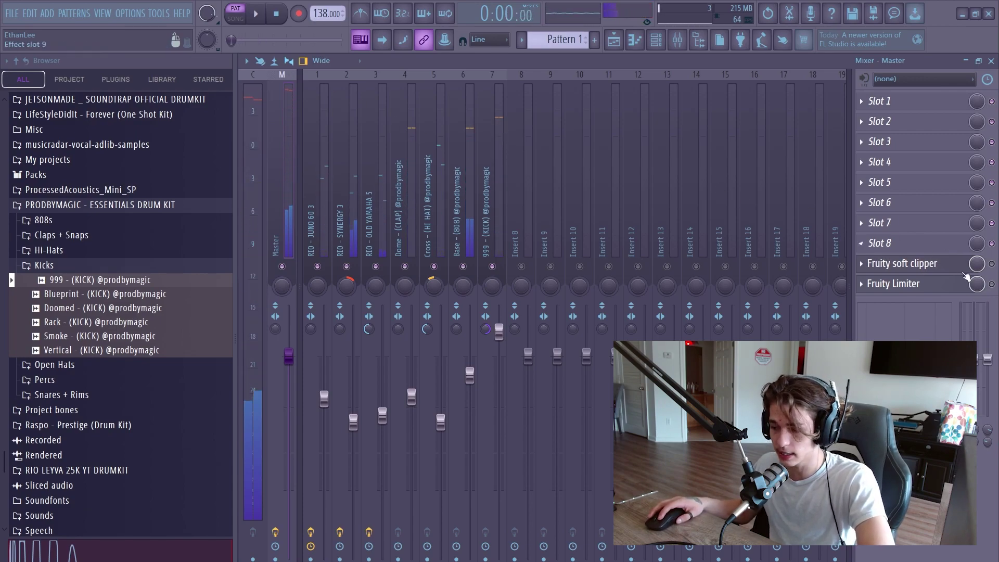
{"action": "left_click", "coordinate": [886, 265]}
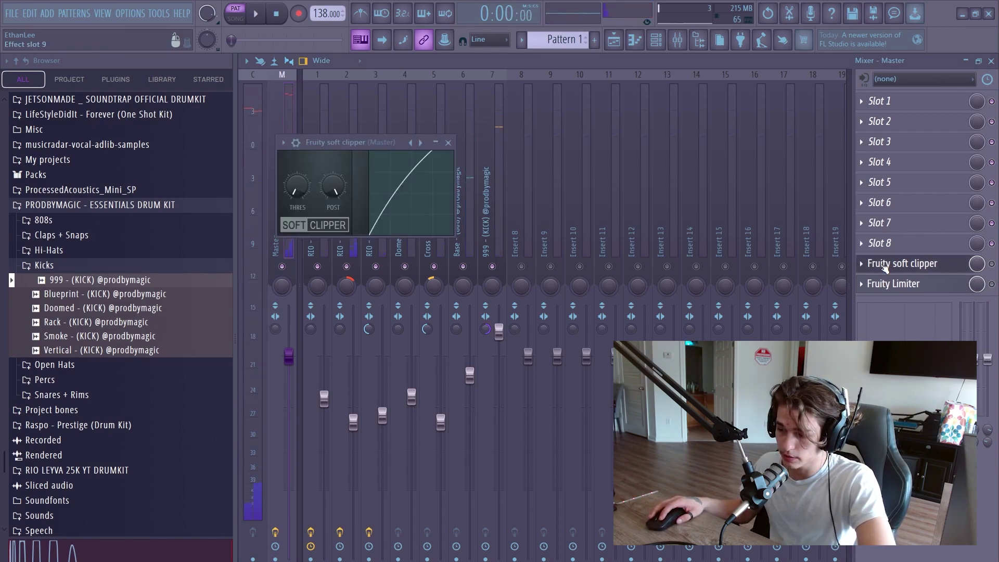
{"action": "left_click", "coordinate": [448, 143]}
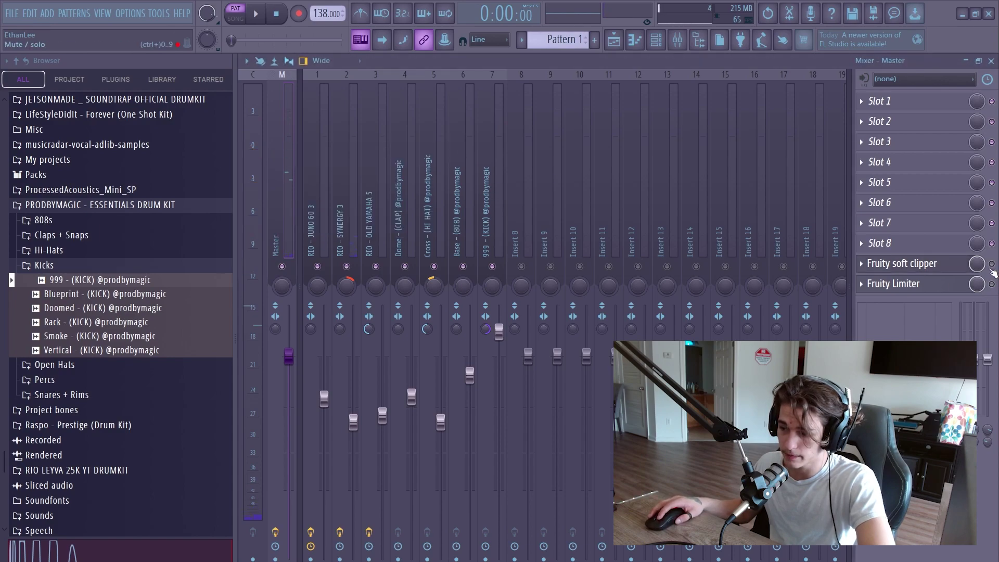
Step: Enable Fruity soft clipper on the Master track and lower its post gain to 78% during playback
{"action": "left_click", "coordinate": [991, 265]}
{"action": "key", "text": "space"}
{"action": "left_click", "coordinate": [915, 264]}
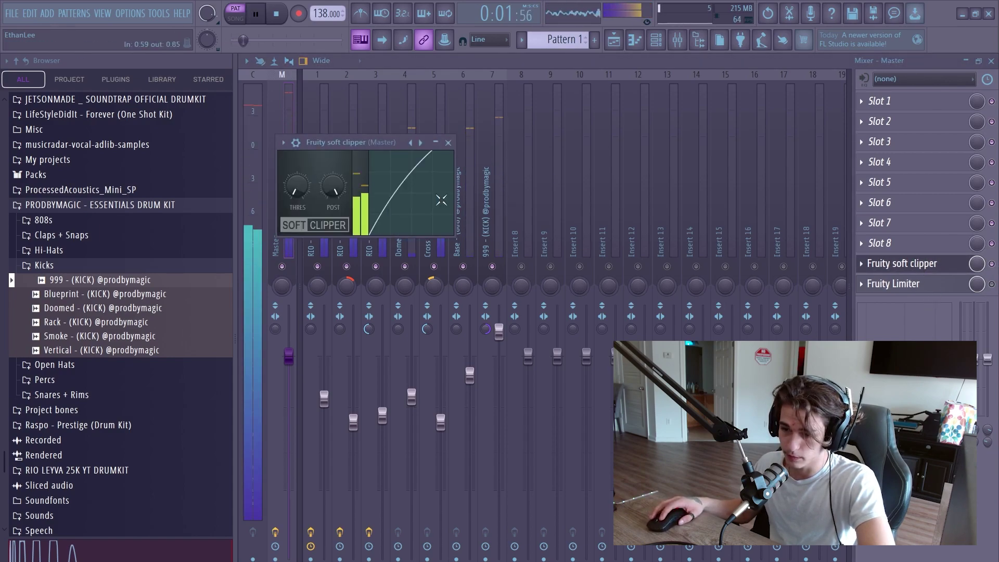
{"action": "left_click_drag", "start_coordinate": [333, 186], "coordinate": [333, 193]}
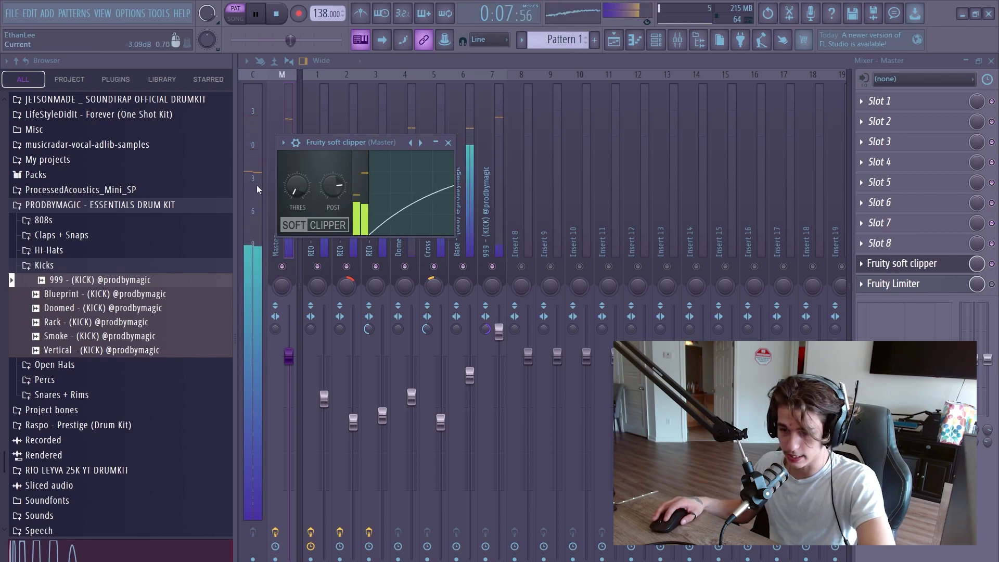
{"action": "left_click_drag", "start_coordinate": [343, 142], "coordinate": [469, 160]}
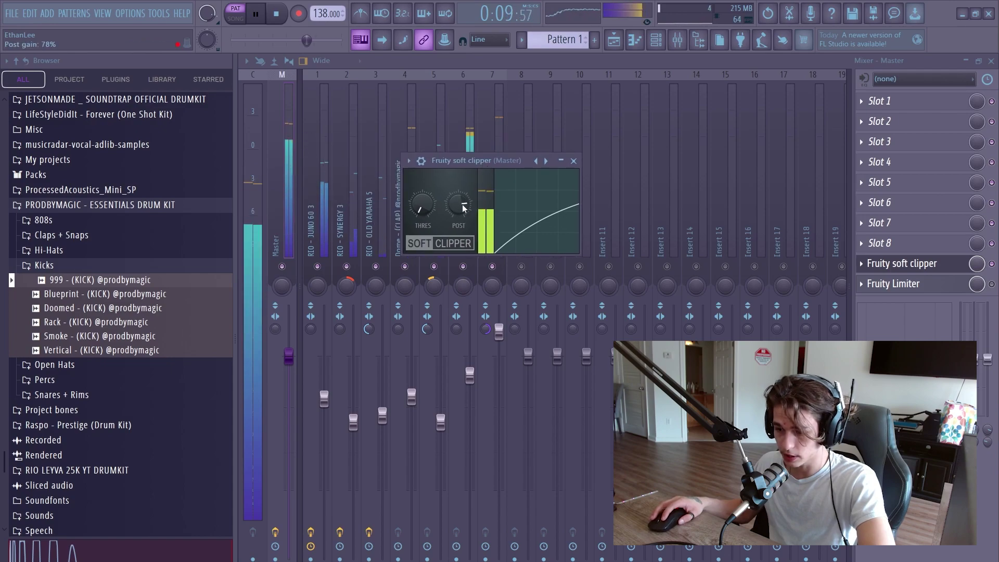
{"action": "left_click", "coordinate": [574, 161]}
Step: Play the beat with TR5 Classic Clipper on the Master and check the track levels in the mixer
{"action": "key", "text": "space"}
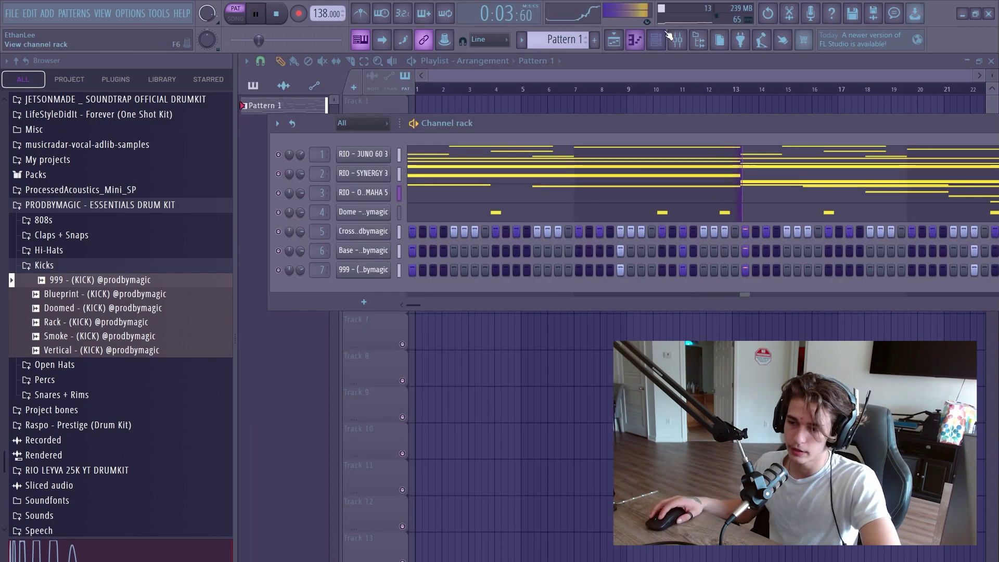
{"action": "key", "text": "F9"}
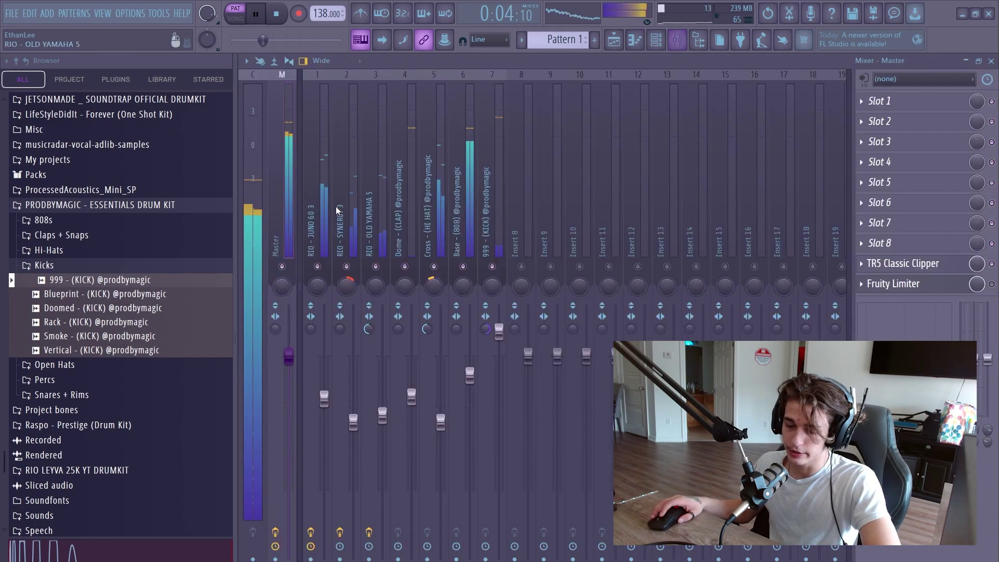
{"action": "key", "text": "space"}
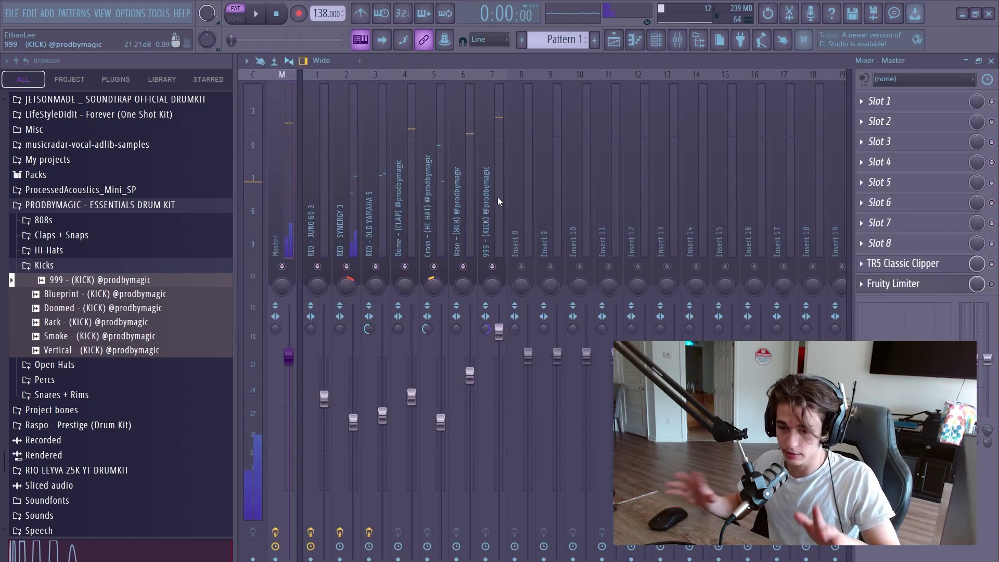
Step: Show the playlist and split Pattern 1 by channel into separate patterns
{"action": "left_click", "coordinate": [669, 42]}
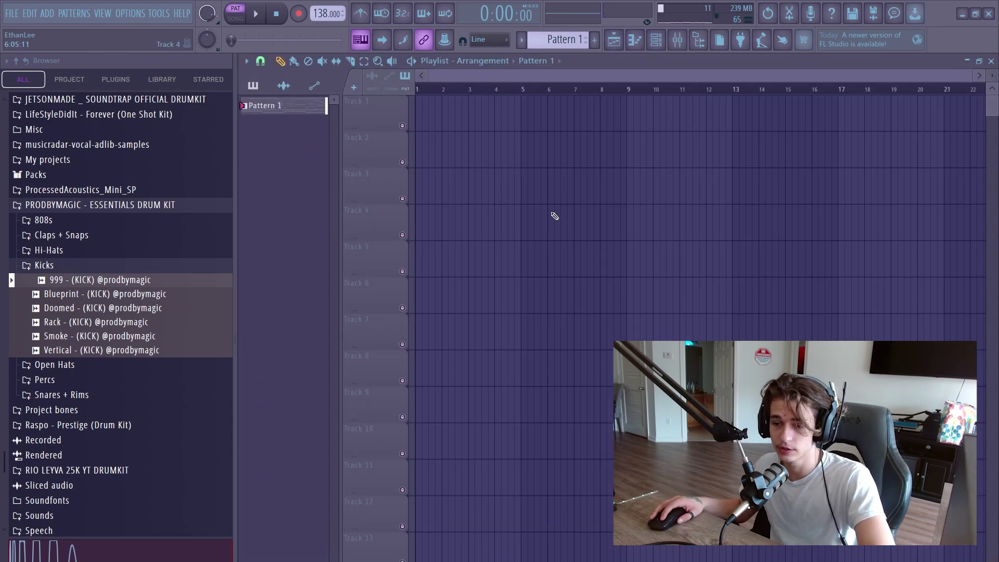
{"action": "scroll", "coordinate": [780, 229], "scroll_direction": "up", "scroll_amount": 3}
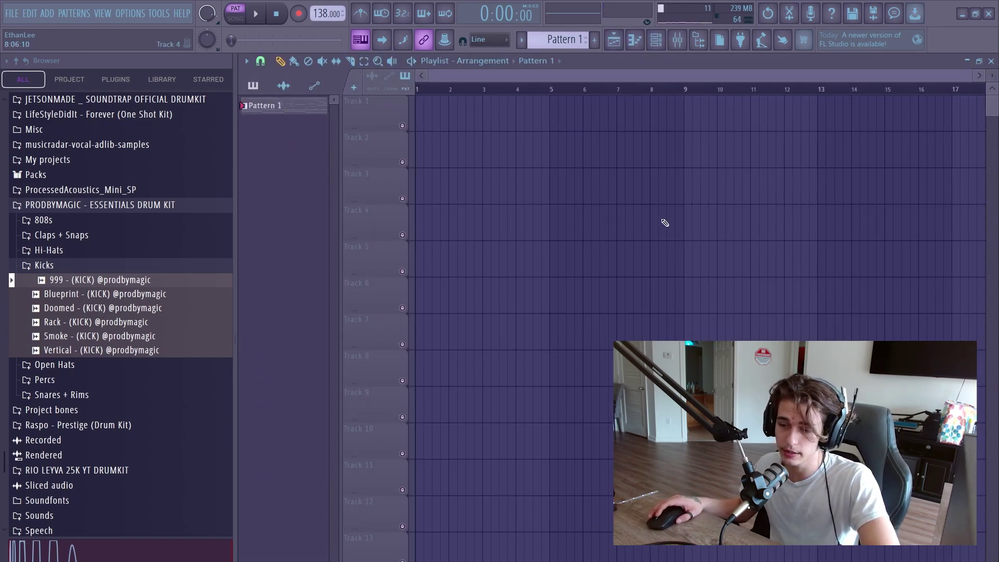
{"action": "left_click", "coordinate": [615, 43]}
{"action": "left_click", "coordinate": [617, 42]}
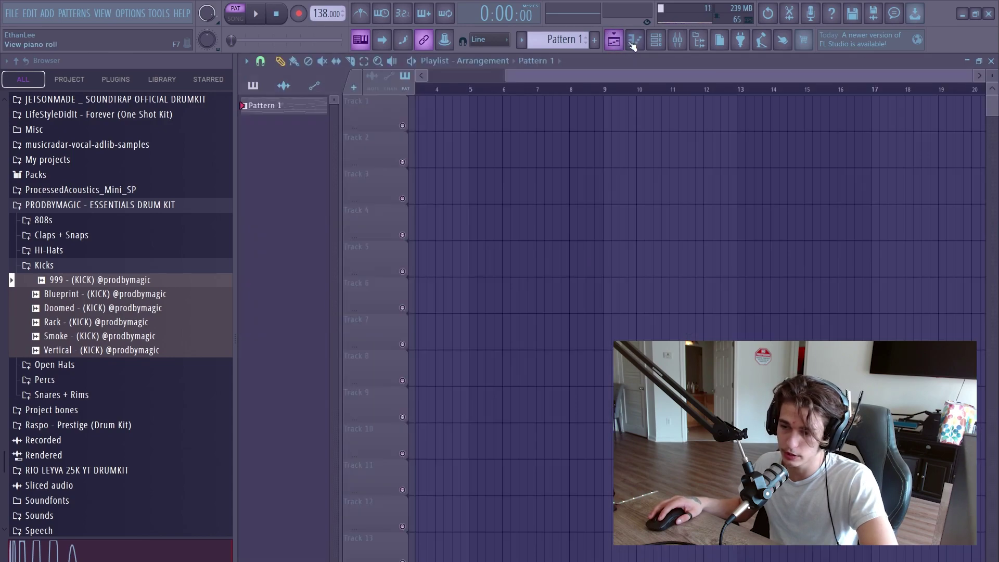
{"action": "right_click", "coordinate": [281, 110]}
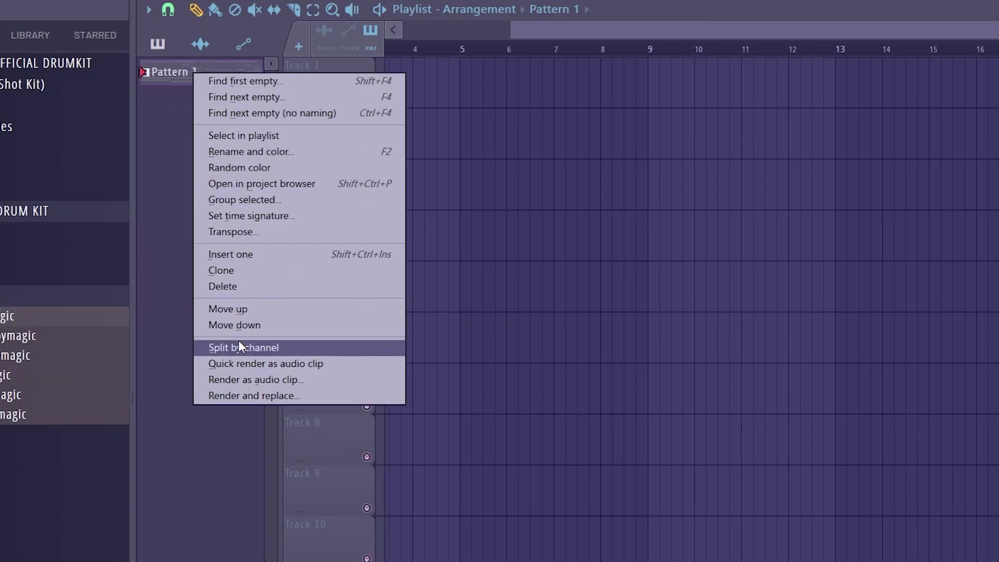
{"action": "left_click", "coordinate": [238, 346]}
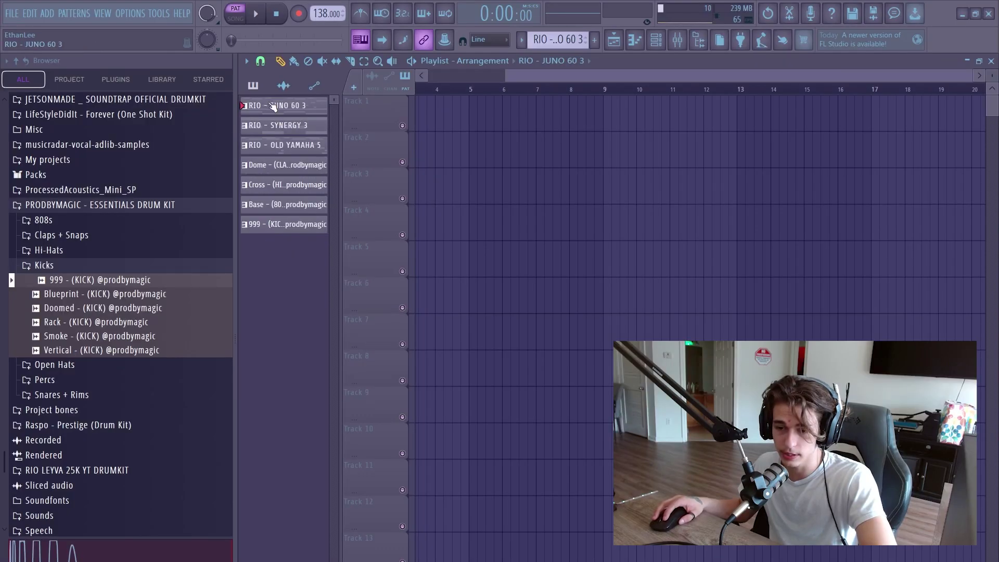
Step: Arrange JUNO 60 3 over bars 1–16, OLD YAMAHA 5 over bars 1–8, and SYNERGY 3 plus all drums over bars 9–16 in the playlist
{"action": "scroll", "coordinate": [597, 154], "scroll_direction": "left", "scroll_amount": 3}
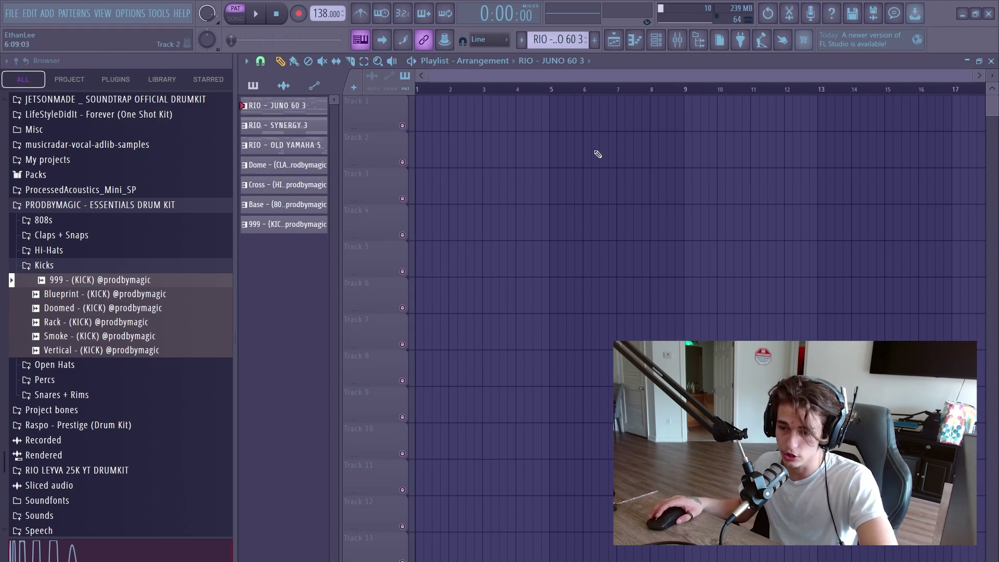
{"action": "left_click_drag", "start_coordinate": [278, 110], "coordinate": [686, 146]}
{"action": "left_click_drag", "start_coordinate": [281, 145], "coordinate": [601, 183]}
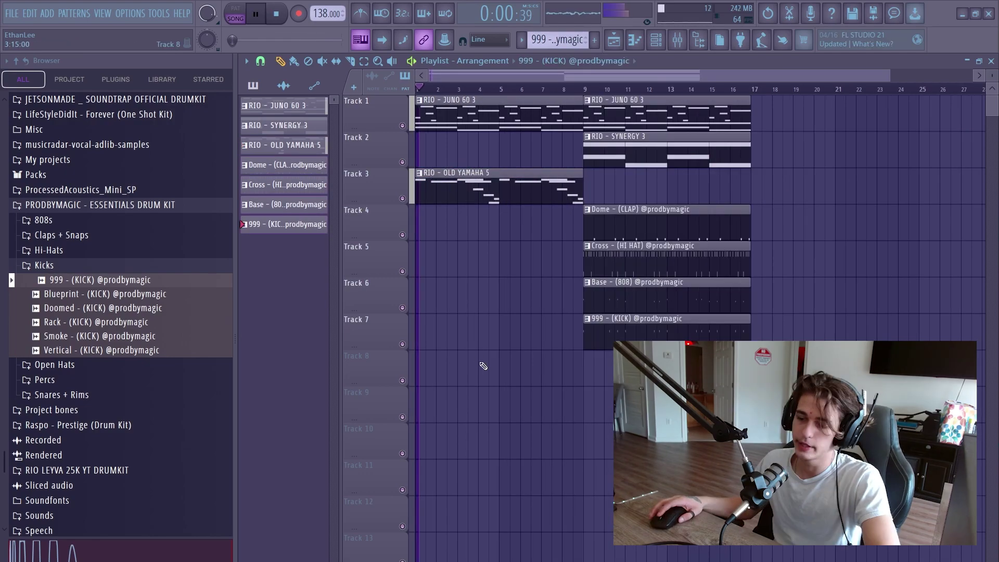
{"action": "scroll", "coordinate": [532, 350], "scroll_direction": "down", "scroll_amount": 3}
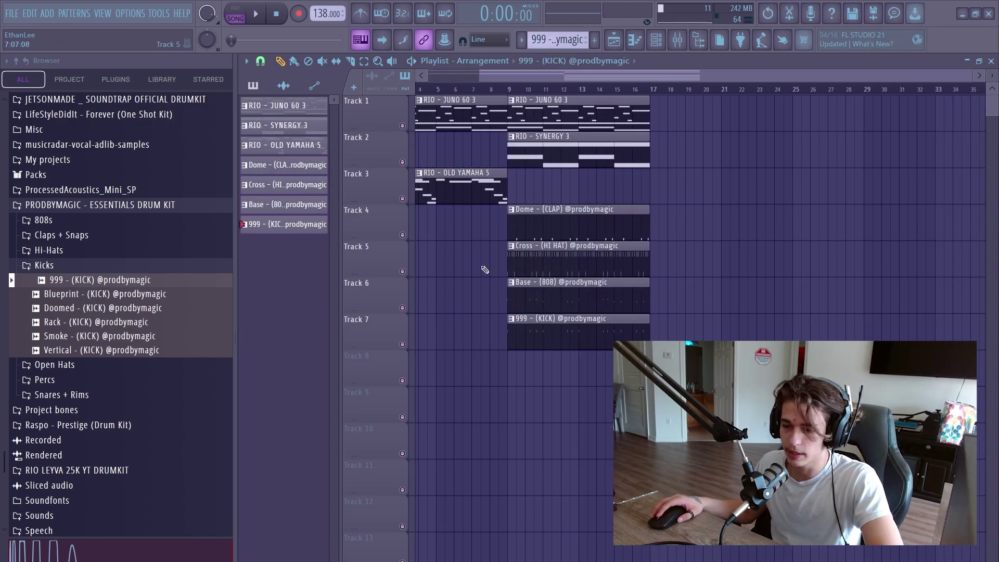
{"action": "scroll", "coordinate": [484, 270], "scroll_direction": "up", "scroll_amount": 1}
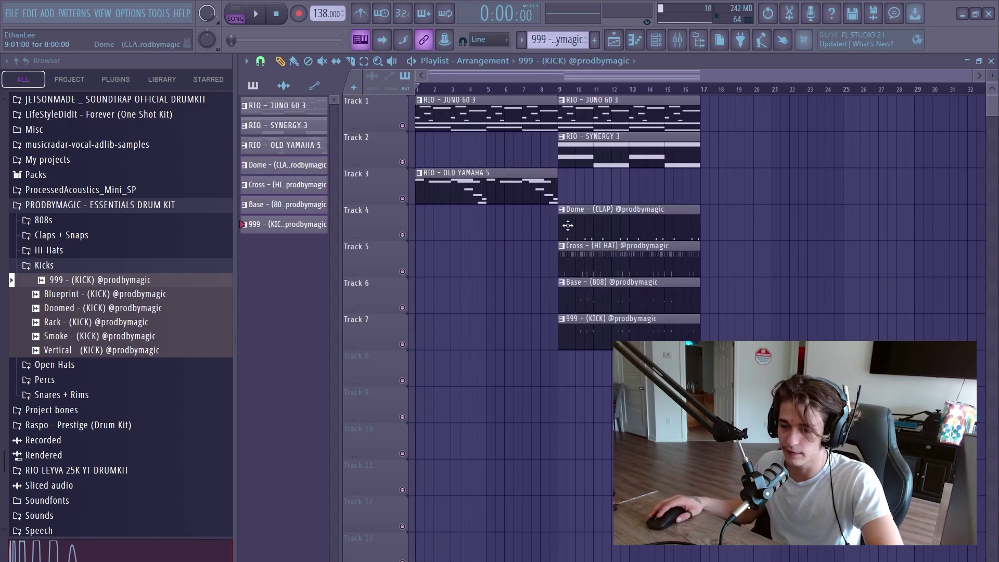
{"action": "left_click_drag", "start_coordinate": [510, 278], "coordinate": [468, 286]}
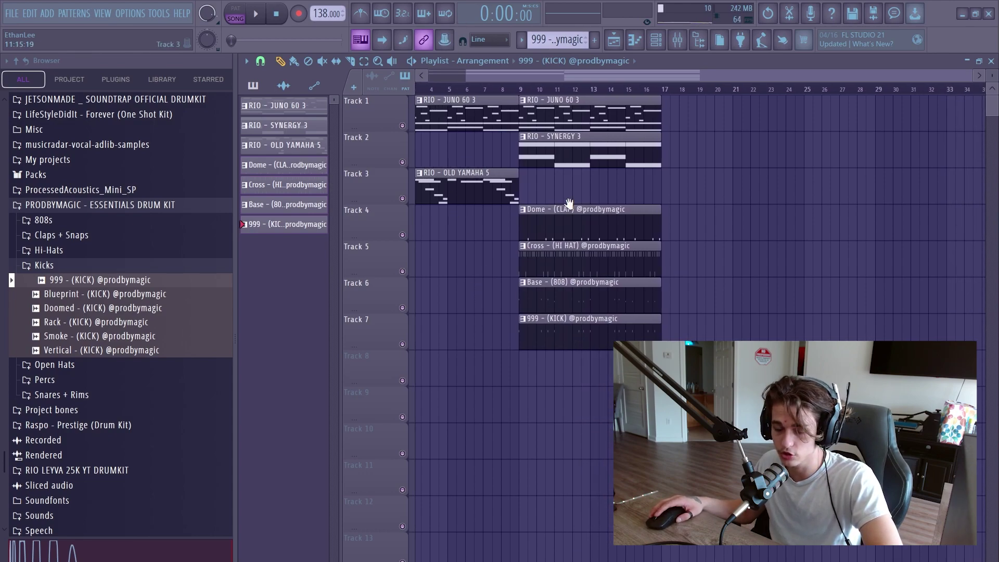
Step: Duplicate the bars 9–16 section, with JUNO 60 3, SYNERGY 3 and all drum clips, to bars 17–24
{"action": "scroll", "coordinate": [569, 203], "scroll_direction": "up", "scroll_amount": 2}
{"action": "scroll", "coordinate": [843, 281], "scroll_direction": "down", "scroll_amount": 7}
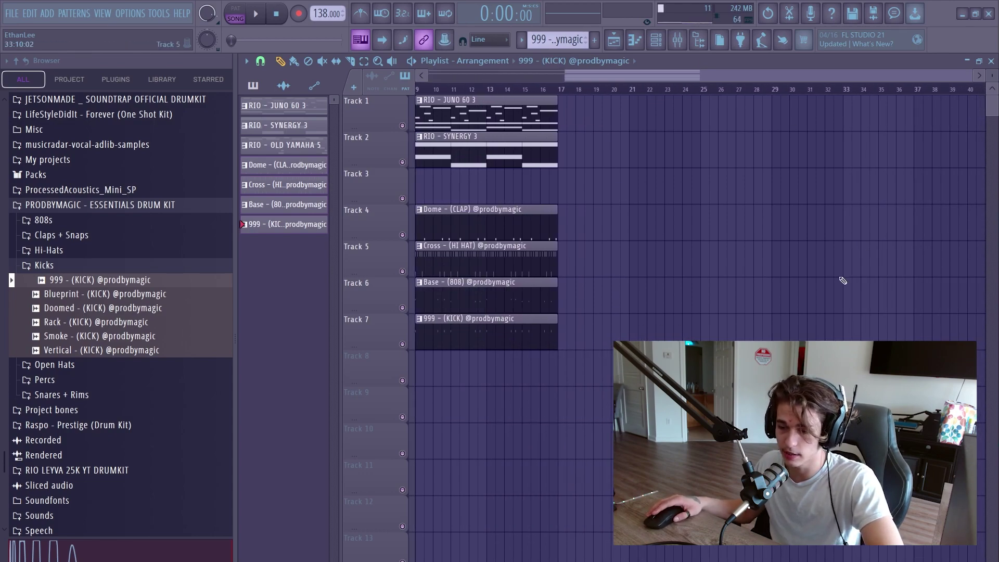
{"action": "scroll", "coordinate": [792, 281], "scroll_direction": "up", "scroll_amount": 4}
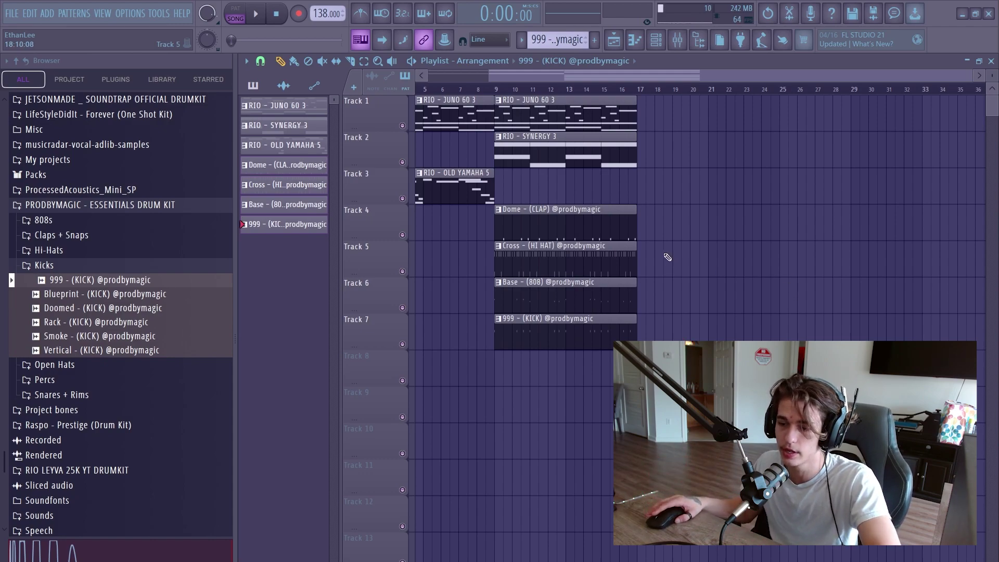
{"action": "scroll", "coordinate": [676, 263], "scroll_direction": "up", "scroll_amount": 3}
{"action": "scroll", "coordinate": [658, 194], "scroll_direction": "down", "scroll_amount": 5}
{"action": "left_click_drag", "start_coordinate": [614, 106], "coordinate": [500, 333]}
{"action": "key", "text": "ctrl+b"}
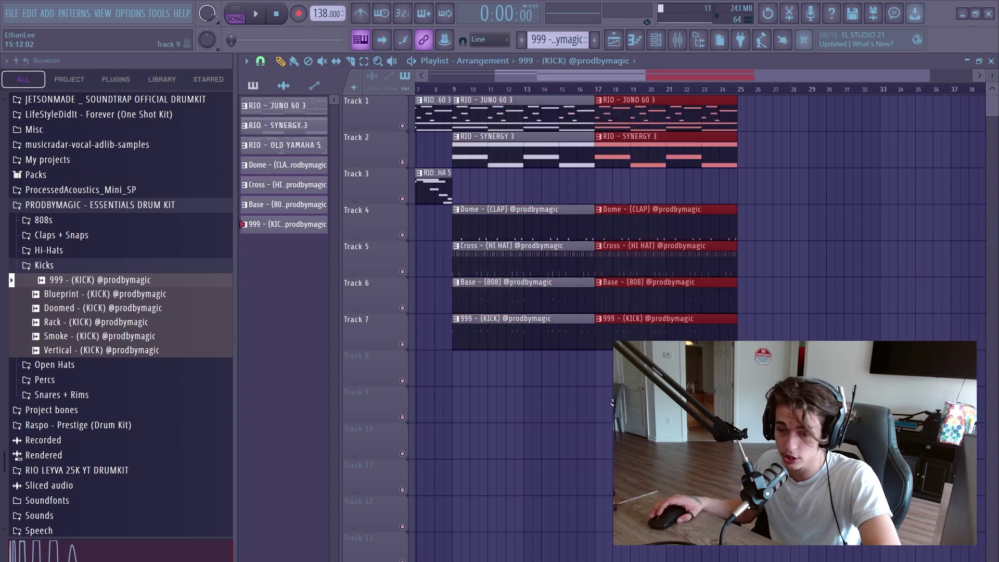
{"action": "scroll", "coordinate": [461, 160], "scroll_direction": "up", "scroll_amount": 5}
{"action": "left_click", "coordinate": [462, 159], "text": "ctrl"}
Step: Duplicate only the JUNO 60 3 and SYNERGY 3 clips from bars 9–24 to bars 25–40
{"action": "scroll", "coordinate": [519, 205], "scroll_direction": "right", "scroll_amount": 5}
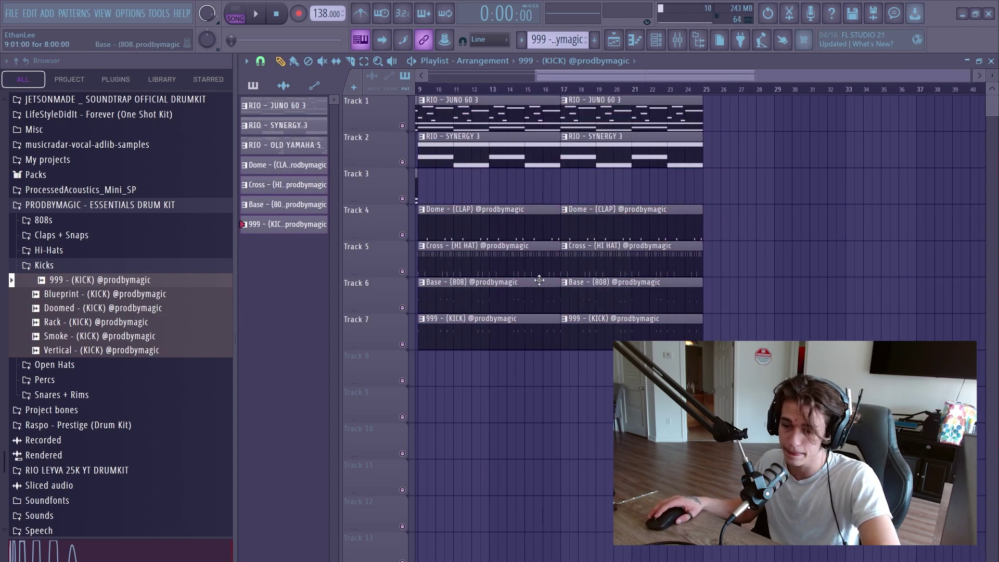
{"action": "scroll", "coordinate": [540, 281], "scroll_direction": "left", "scroll_amount": 5}
{"action": "scroll", "coordinate": [552, 284], "scroll_direction": "down", "scroll_amount": 1}
{"action": "scroll", "coordinate": [582, 192], "scroll_direction": "right", "scroll_amount": 4}
{"action": "left_click_drag", "start_coordinate": [526, 112], "coordinate": [595, 158]}
{"action": "key", "text": "ctrl+b"}
{"action": "left_click", "coordinate": [723, 208], "text": "ctrl"}
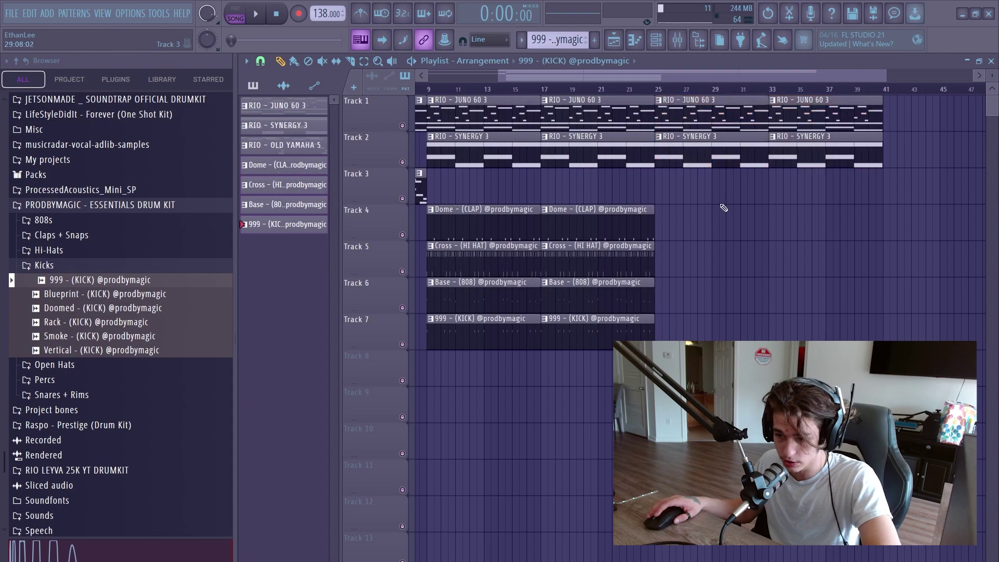
Step: Duplicate the bars 9–40 melody and drum block to bars 41–72, and repeat the melody and drum section over bars 73–80
{"action": "scroll", "coordinate": [555, 238], "scroll_direction": "right", "scroll_amount": 3}
{"action": "scroll", "coordinate": [654, 260], "scroll_direction": "left", "scroll_amount": 4}
{"action": "scroll", "coordinate": [625, 218], "scroll_direction": "down", "scroll_amount": 1}
{"action": "left_click_drag", "start_coordinate": [535, 108], "coordinate": [749, 333]}
{"action": "key", "text": "ctrl+b"}
{"action": "scroll", "coordinate": [663, 334], "scroll_direction": "right", "scroll_amount": 6}
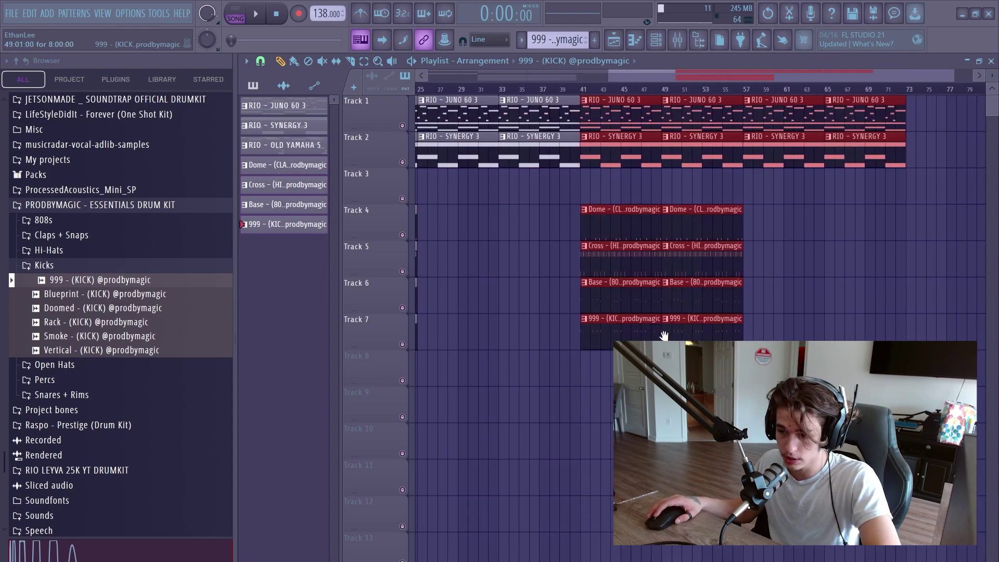
{"action": "left_click", "coordinate": [722, 203], "text": "ctrl"}
{"action": "scroll", "coordinate": [689, 250], "scroll_direction": "right", "scroll_amount": 3}
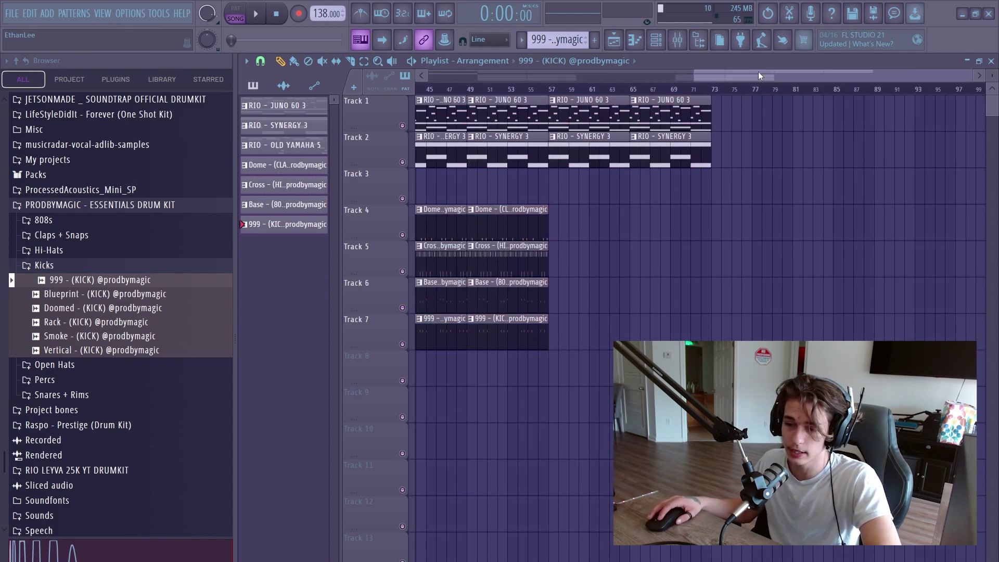
{"action": "scroll", "coordinate": [677, 234], "scroll_direction": "left", "scroll_amount": 6}
{"action": "scroll", "coordinate": [505, 312], "scroll_direction": "down", "scroll_amount": 1}
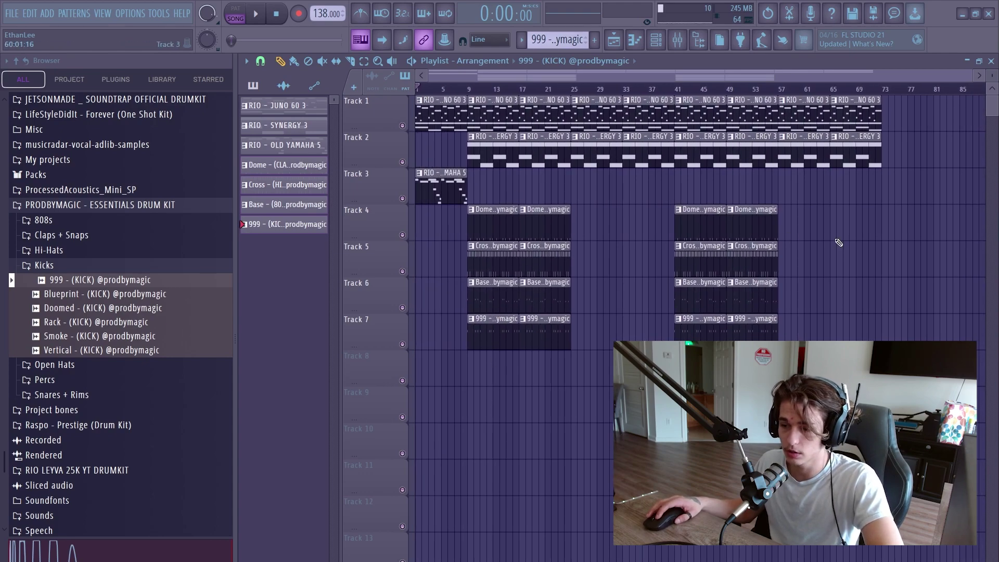
{"action": "scroll", "coordinate": [651, 256], "scroll_direction": "up", "scroll_amount": 4}
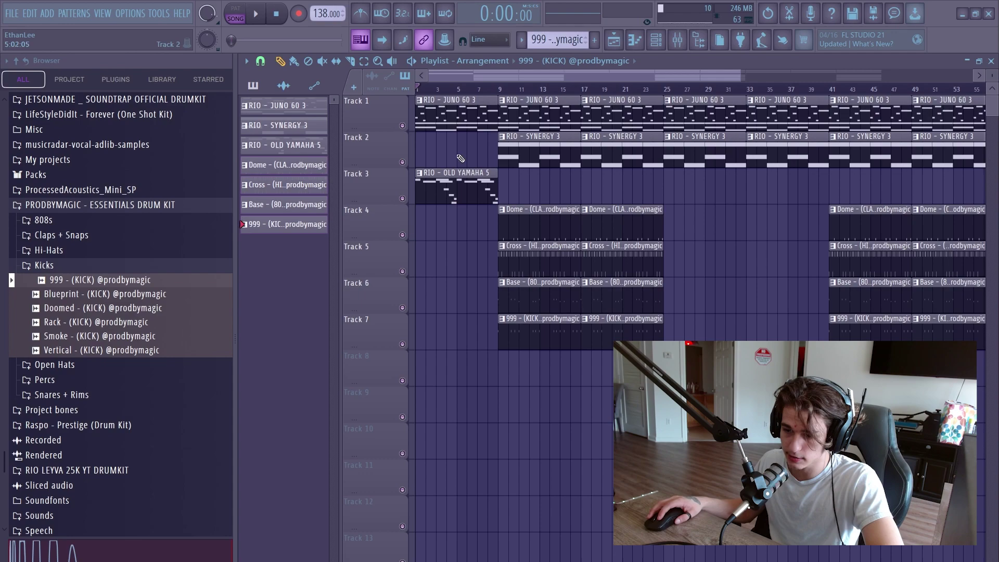
Step: Replace the SYNERGY 3 clips over bars 25–40 with two OLD YAMAHA 5 clips on Track 3
{"action": "left_click", "coordinate": [459, 188]}
{"action": "left_click", "coordinate": [708, 182]}
{"action": "right_click", "coordinate": [710, 151]}
{"action": "left_click", "coordinate": [716, 189], "text": "ctrl"}
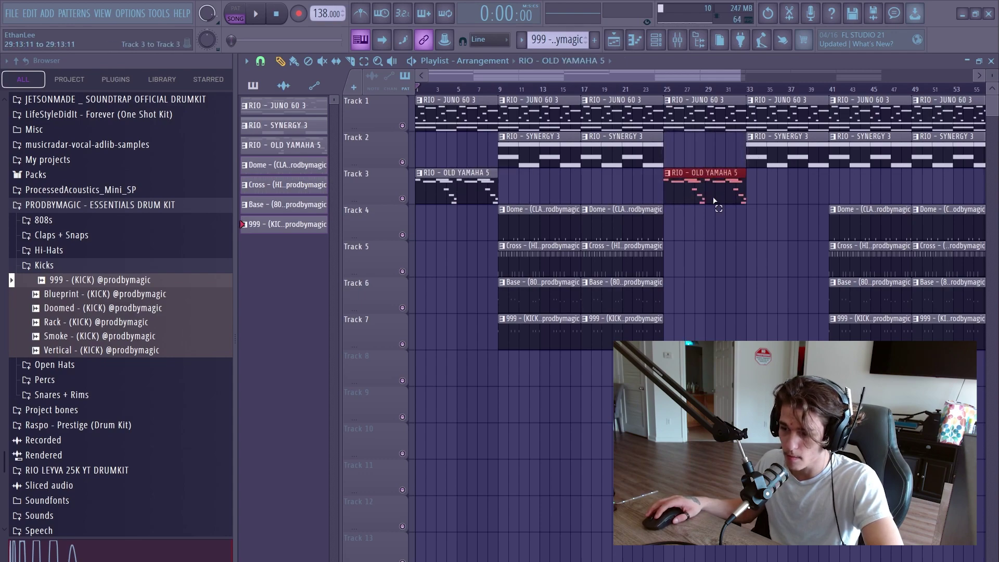
{"action": "key", "text": "ctrl+b"}
{"action": "right_click", "coordinate": [781, 158]}
{"action": "scroll", "coordinate": [782, 158], "scroll_direction": "down", "scroll_amount": 4}
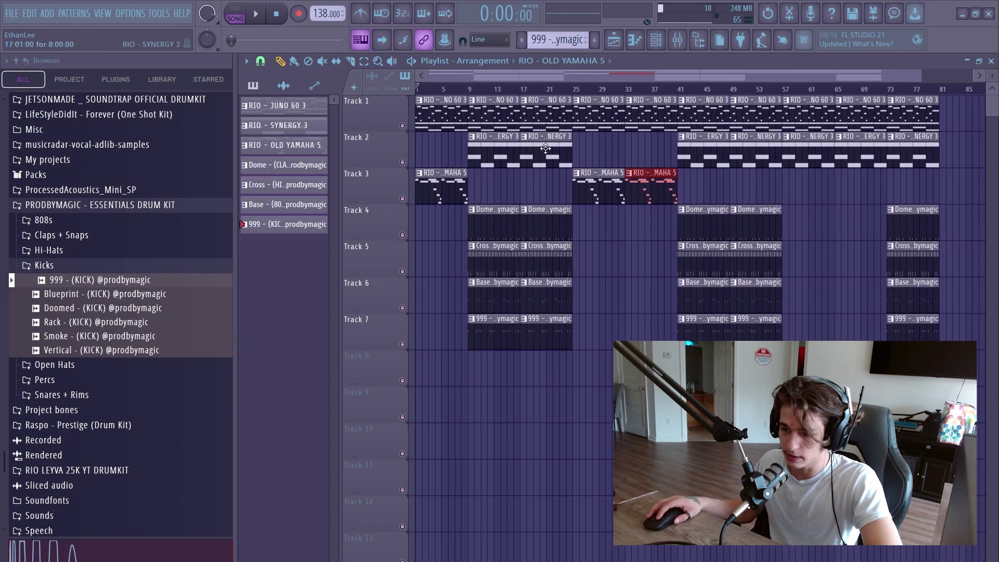
Step: Copy the two OLD YAMAHA 5 clips to bars 57–72, delete SYNERGY 3 from those bars, and save the project
{"action": "scroll", "coordinate": [673, 173], "scroll_direction": "right", "scroll_amount": 2}
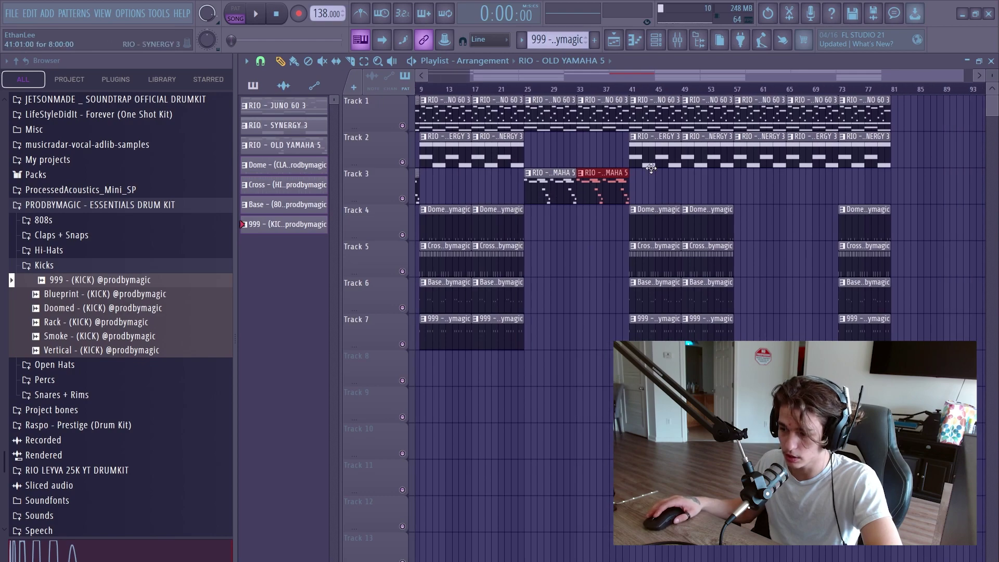
{"action": "left_click_drag", "start_coordinate": [549, 182], "coordinate": [604, 215]}
{"action": "left_click_drag", "start_coordinate": [557, 188], "coordinate": [766, 188]}
{"action": "key", "text": "ctrl+d"}
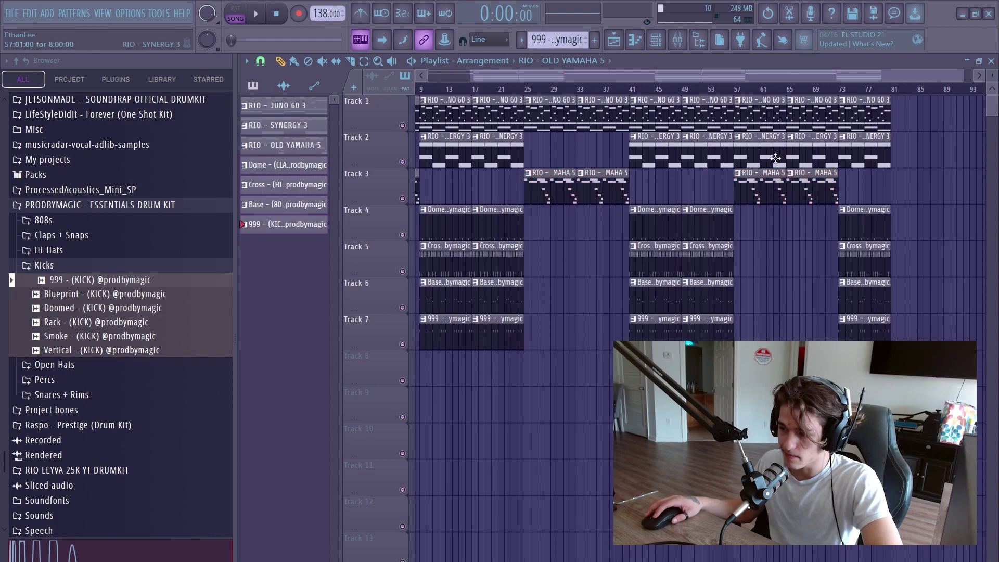
{"action": "right_click", "coordinate": [777, 159]}
{"action": "right_click", "coordinate": [795, 158]}
{"action": "scroll", "coordinate": [803, 211], "scroll_direction": "down", "scroll_amount": 2}
{"action": "key", "text": "ctrl+s"}
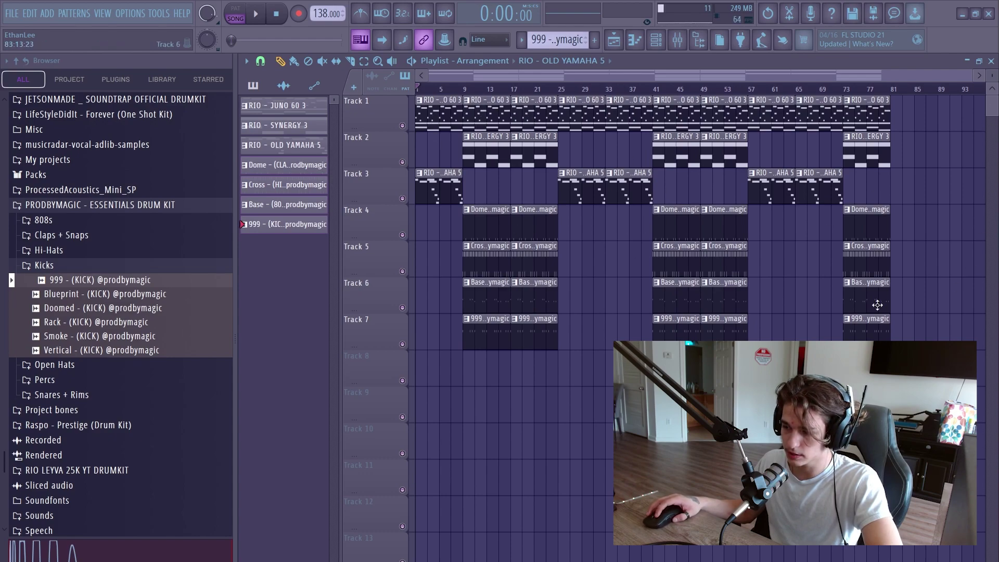
Step: Delete the OLD YAMAHA 5 clips at bars 25–32 and bars 57–64
{"action": "scroll", "coordinate": [536, 283], "scroll_direction": "up", "scroll_amount": 4}
{"action": "scroll", "coordinate": [713, 218], "scroll_direction": "down", "scroll_amount": 2}
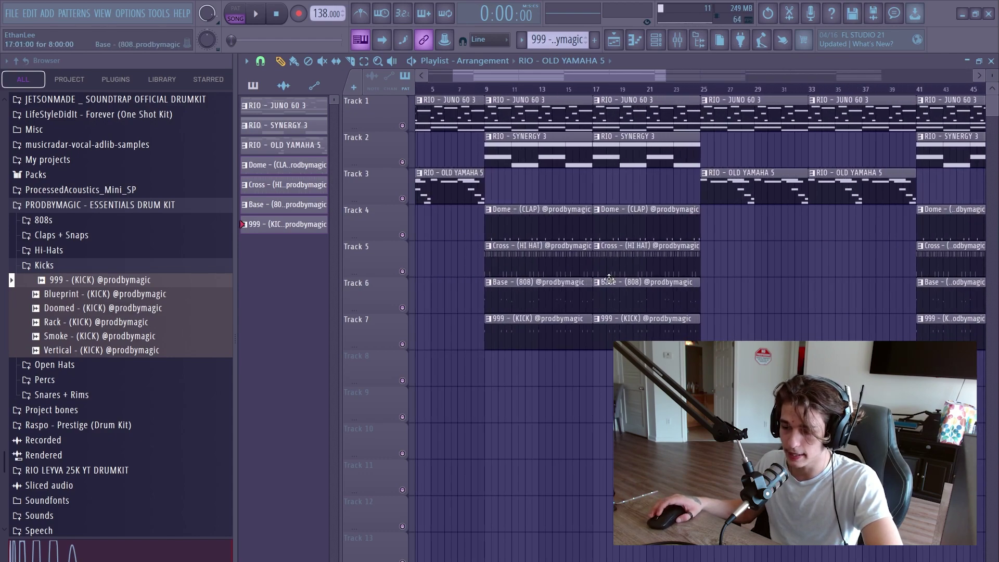
{"action": "left_click_drag", "start_coordinate": [699, 186], "coordinate": [557, 207]}
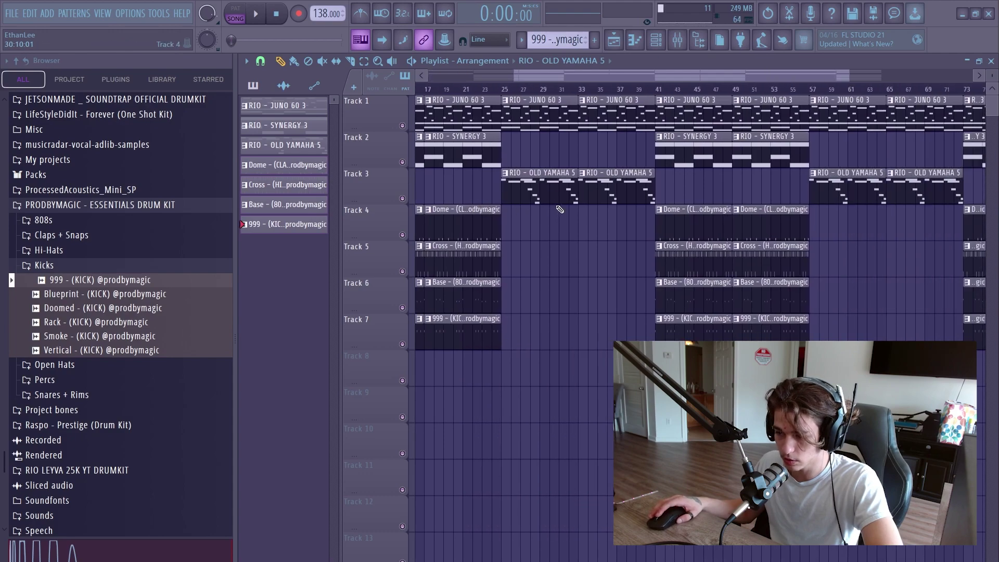
{"action": "right_click", "coordinate": [550, 185]}
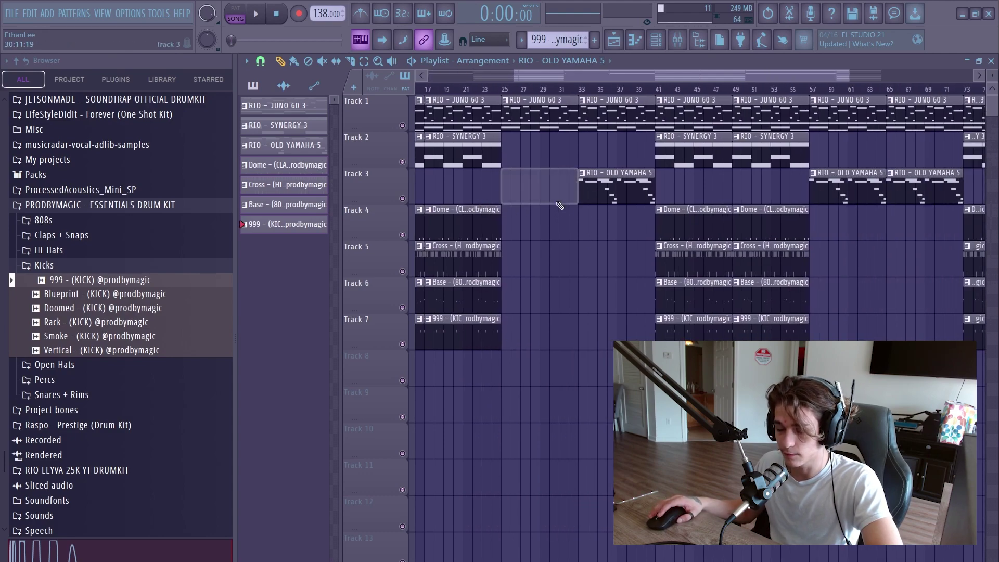
{"action": "scroll", "coordinate": [624, 187], "scroll_direction": "right", "scroll_amount": 3}
{"action": "right_click", "coordinate": [717, 189]}
{"action": "scroll", "coordinate": [717, 190], "scroll_direction": "down", "scroll_amount": 3}
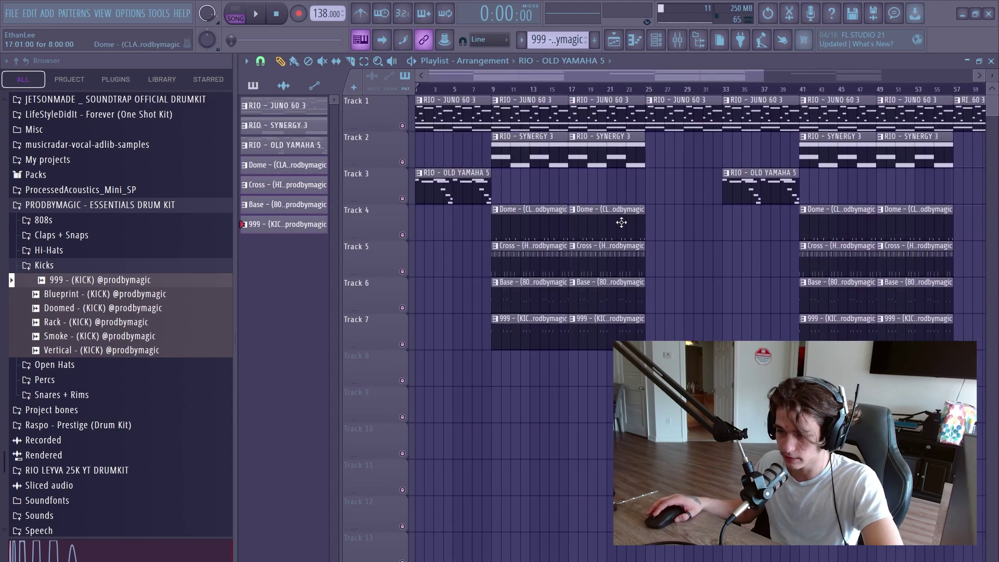
Step: Remove SYNERGY 3 from the second half of the two 16-bar drum sections, at bars 17–24 and 49–56
{"action": "scroll", "coordinate": [619, 221], "scroll_direction": "left", "scroll_amount": 4}
{"action": "scroll", "coordinate": [565, 107], "scroll_direction": "left", "scroll_amount": 3}
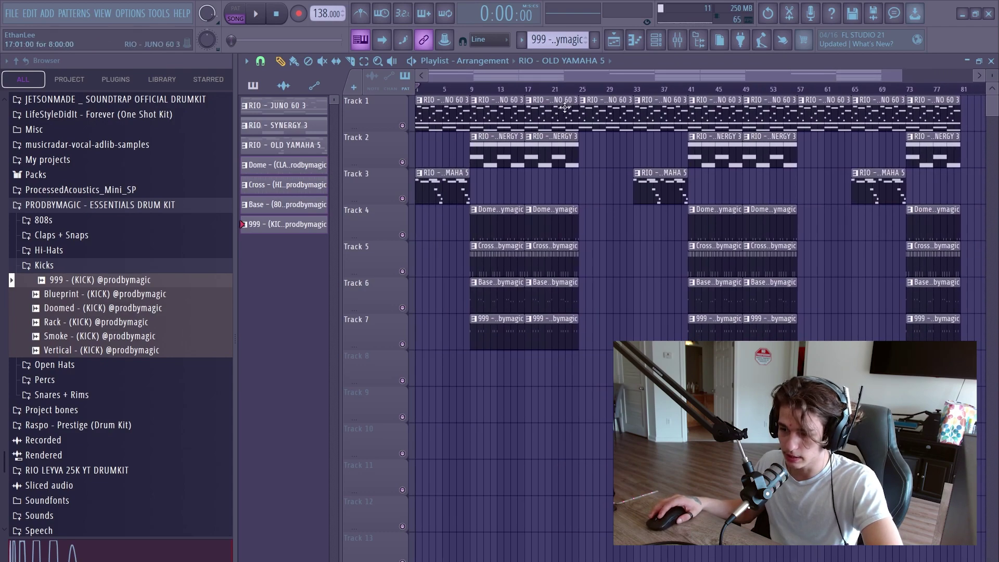
{"action": "scroll", "coordinate": [683, 229], "scroll_direction": "up", "scroll_amount": 2}
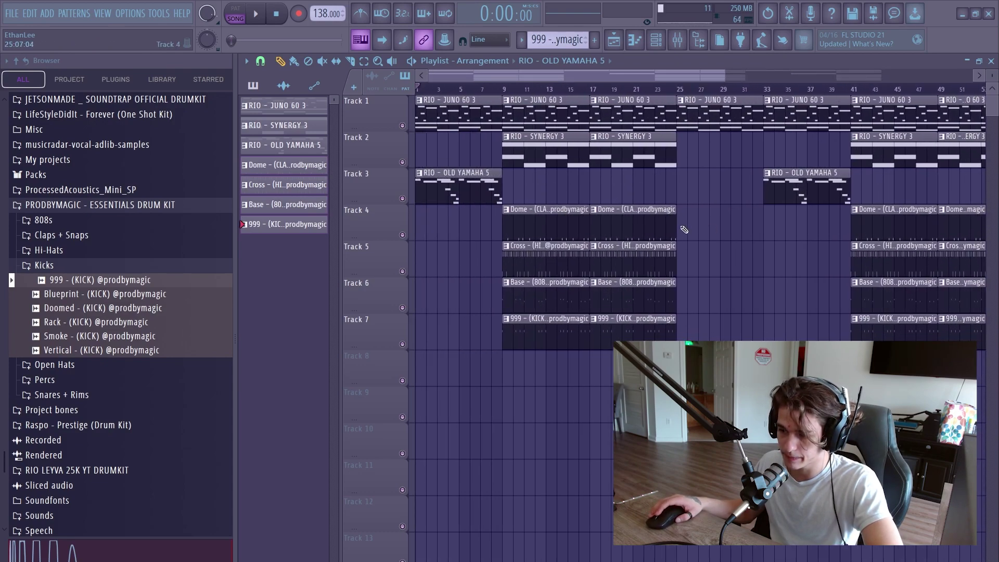
{"action": "scroll", "coordinate": [657, 156], "scroll_direction": "right", "scroll_amount": 4}
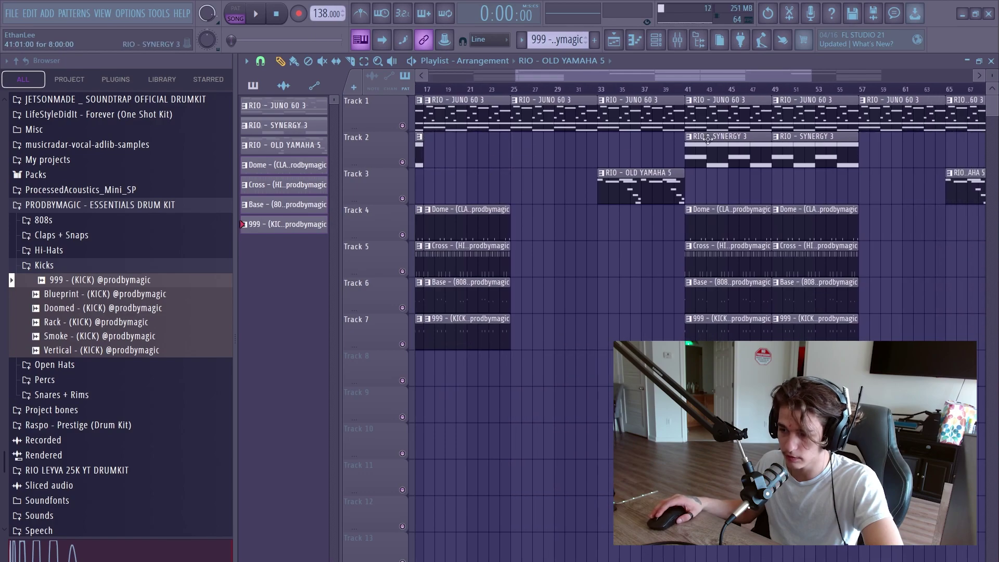
{"action": "scroll", "coordinate": [815, 144], "scroll_direction": "down", "scroll_amount": 3}
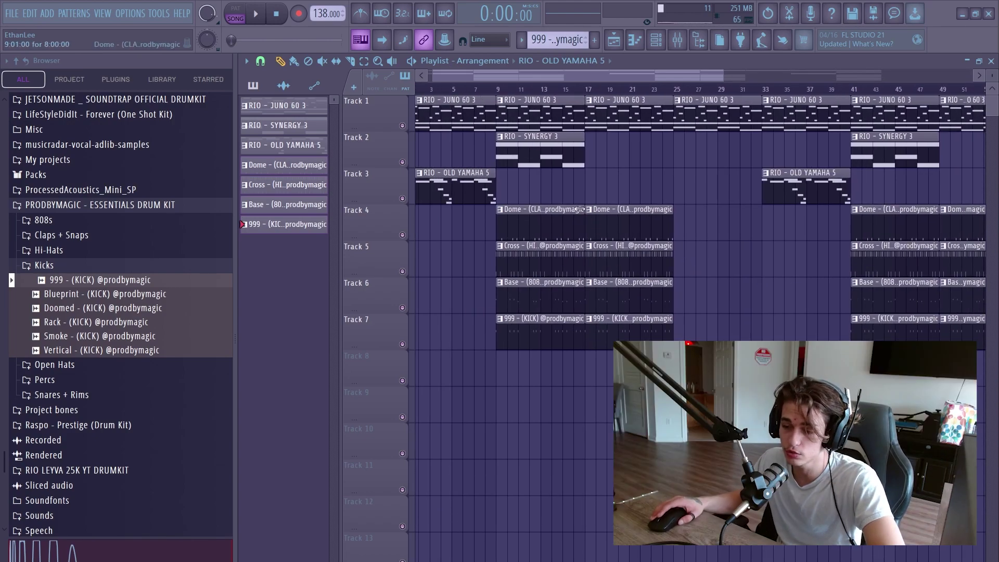
Step: Place Crystal Riser from the Cxdy Go To 2021 kit on Track 9 over bars 7–8, and check its channel volume
{"action": "scroll", "coordinate": [642, 280], "scroll_direction": "down", "scroll_amount": 2}
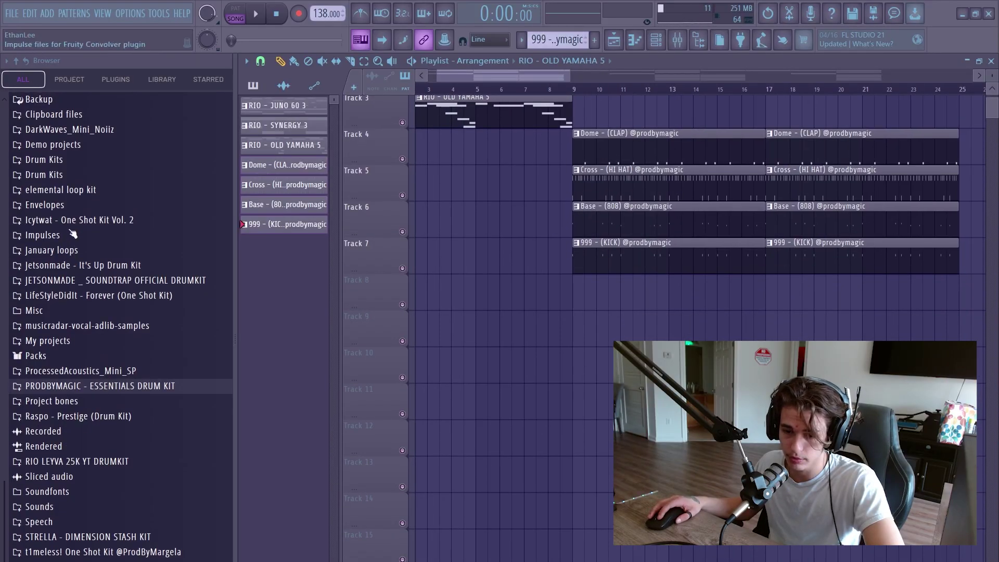
{"action": "scroll", "coordinate": [573, 307], "scroll_direction": "up", "scroll_amount": 2}
{"action": "left_click_drag", "start_coordinate": [579, 254], "coordinate": [651, 277]}
{"action": "scroll", "coordinate": [671, 250], "scroll_direction": "down", "scroll_amount": 2}
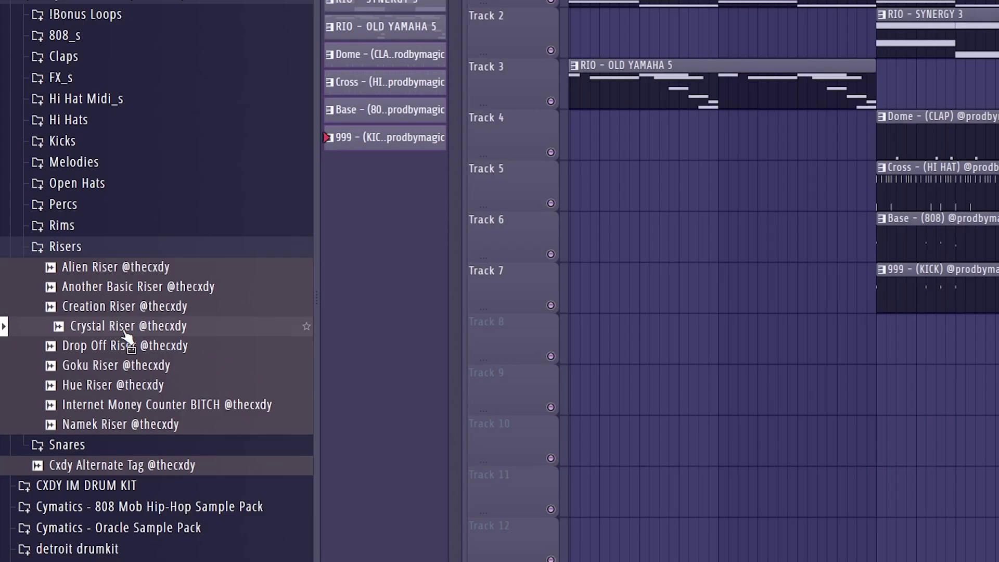
{"action": "left_click_drag", "start_coordinate": [128, 336], "coordinate": [753, 384]}
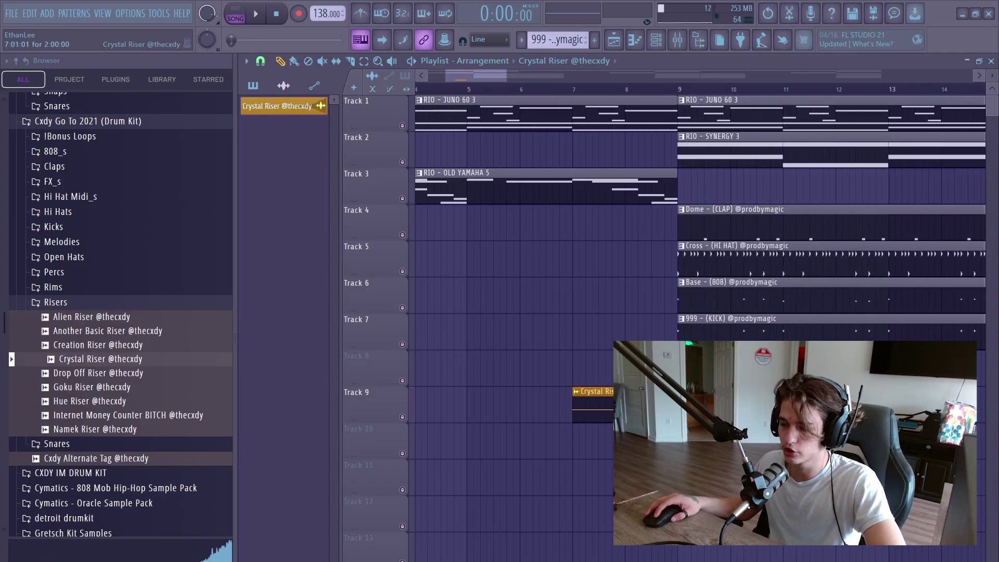
{"action": "scroll", "coordinate": [658, 403], "scroll_direction": "up", "scroll_amount": 3}
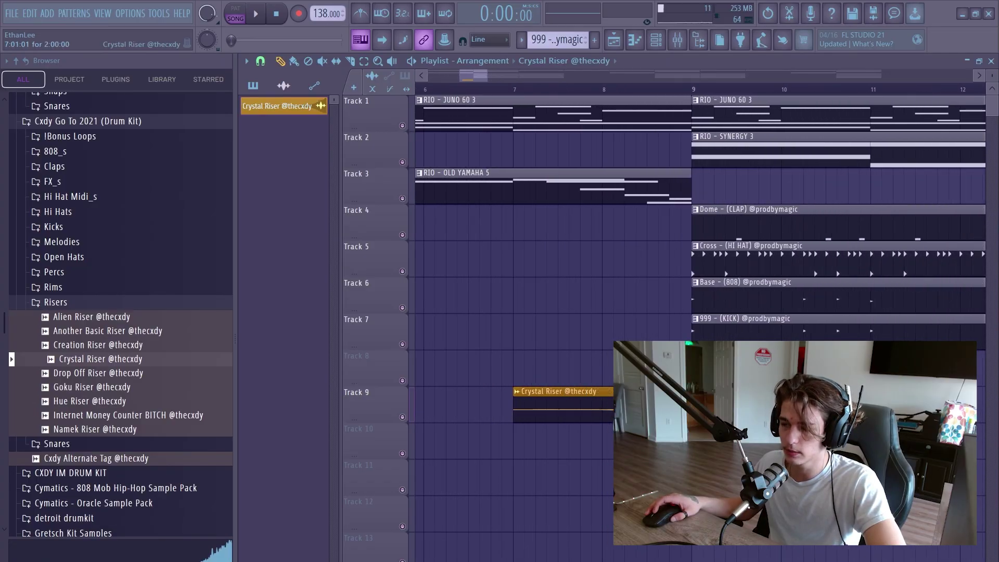
{"action": "left_click_drag", "start_coordinate": [658, 403], "coordinate": [565, 398]}
{"action": "double_click", "coordinate": [582, 404]}
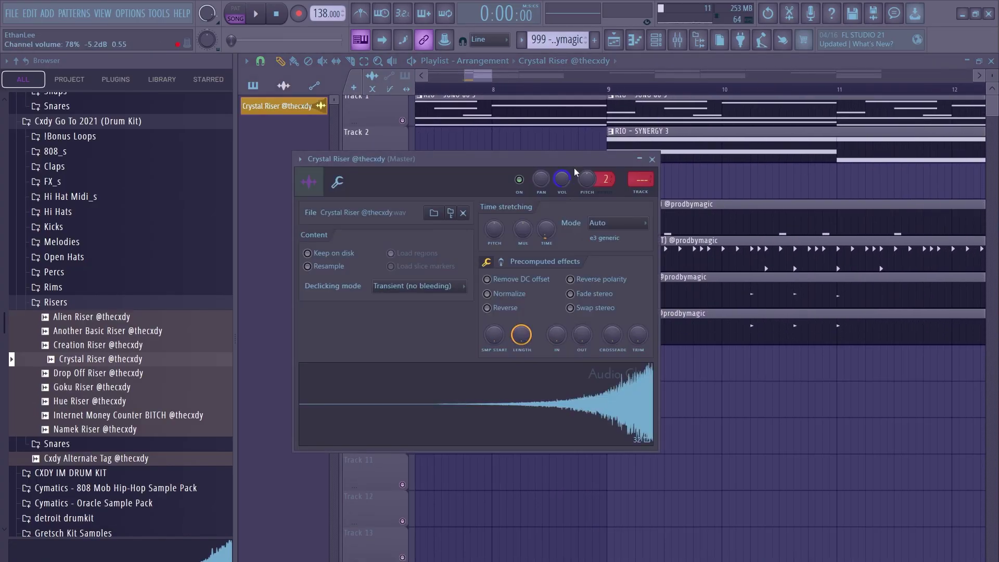
{"action": "left_click", "coordinate": [652, 159]}
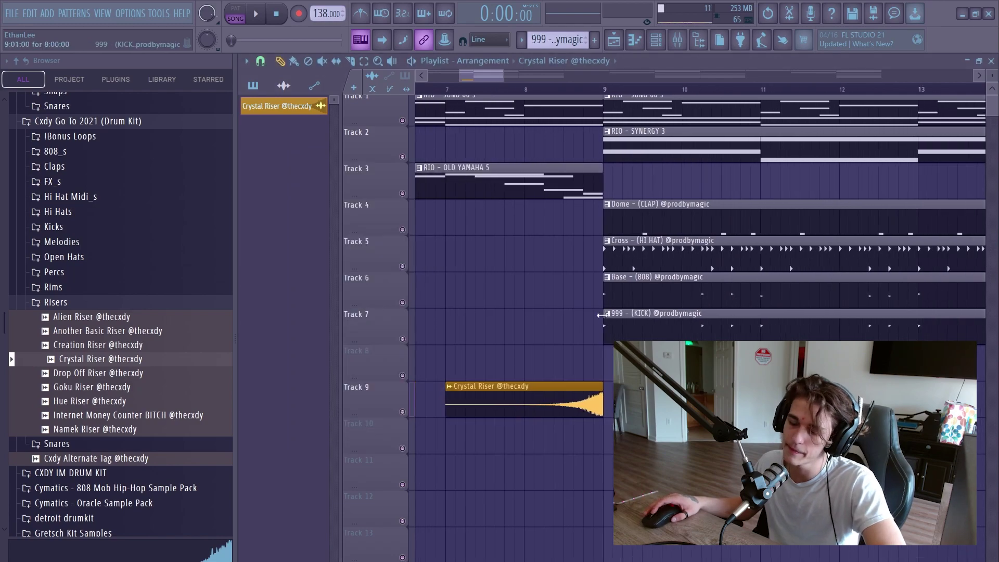
Step: Play the arrangement from bar 5 to hear the riser lead into the drum section
{"action": "scroll", "coordinate": [472, 112], "scroll_direction": "down", "scroll_amount": 5}
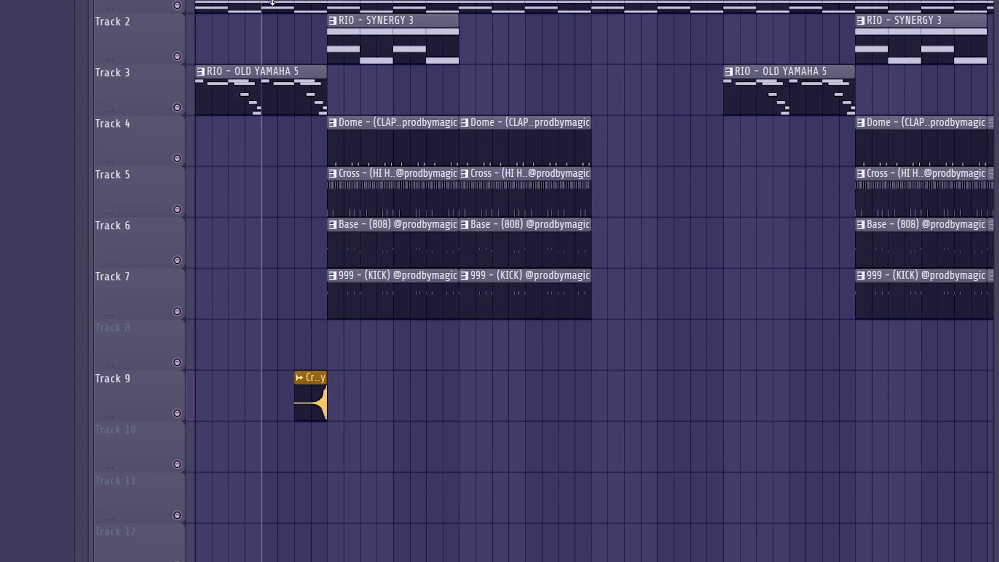
{"action": "key", "text": "space"}
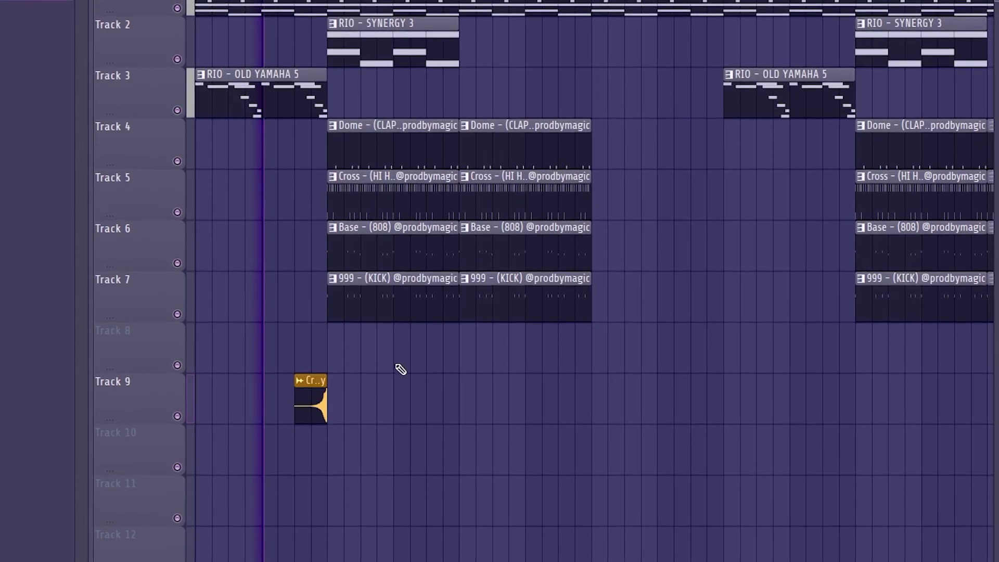
{"action": "scroll", "coordinate": [396, 372], "scroll_direction": "down", "scroll_amount": 3}
{"action": "scroll", "coordinate": [389, 389], "scroll_direction": "up", "scroll_amount": 2}
{"action": "scroll", "coordinate": [440, 326], "scroll_direction": "down", "scroll_amount": 2}
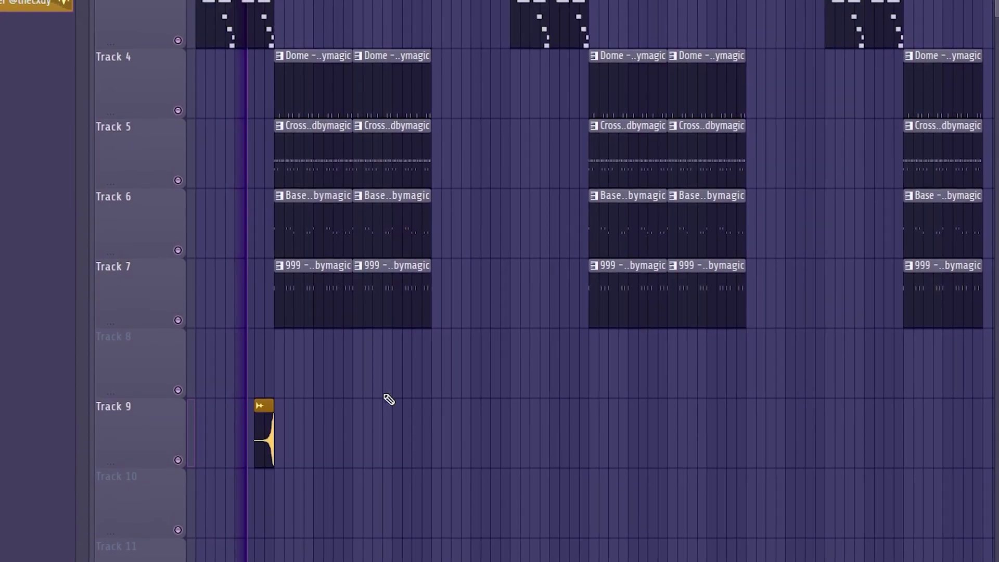
{"action": "scroll", "coordinate": [463, 535], "scroll_direction": "up", "scroll_amount": 3}
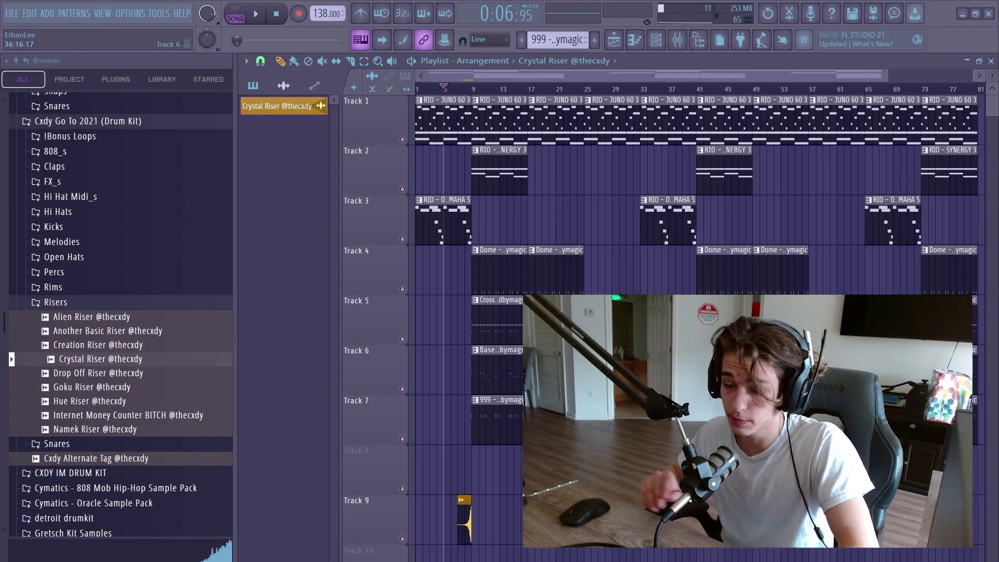
{"action": "scroll", "coordinate": [571, 250], "scroll_direction": "down", "scroll_amount": 2}
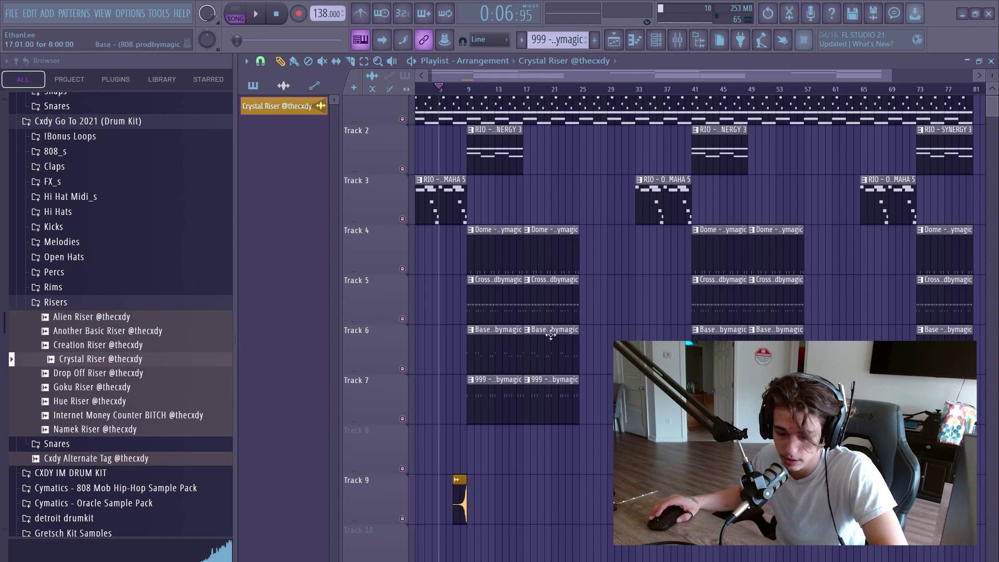
{"action": "scroll", "coordinate": [550, 335], "scroll_direction": "up", "scroll_amount": 1}
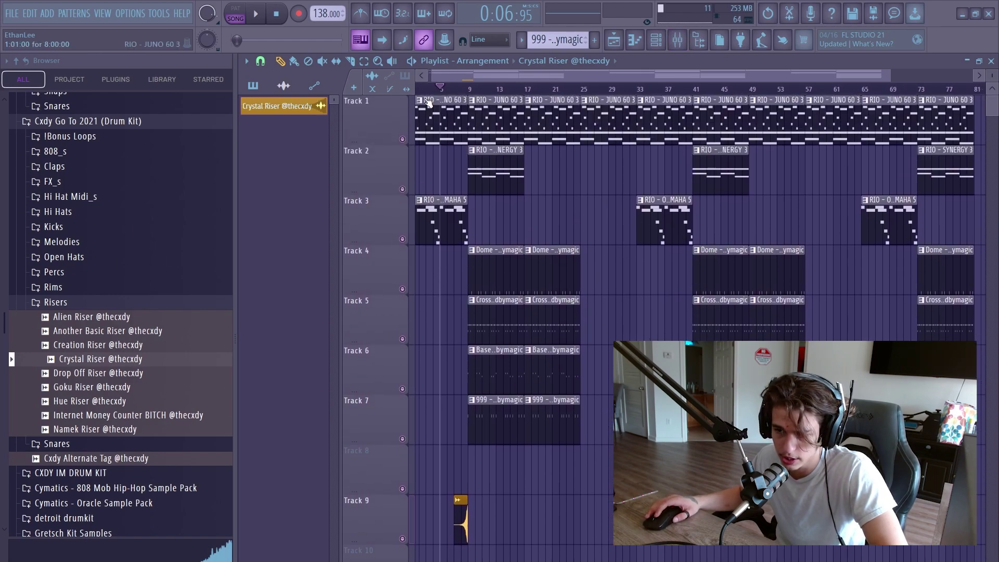
{"action": "scroll", "coordinate": [709, 162], "scroll_direction": "down", "scroll_amount": 5}
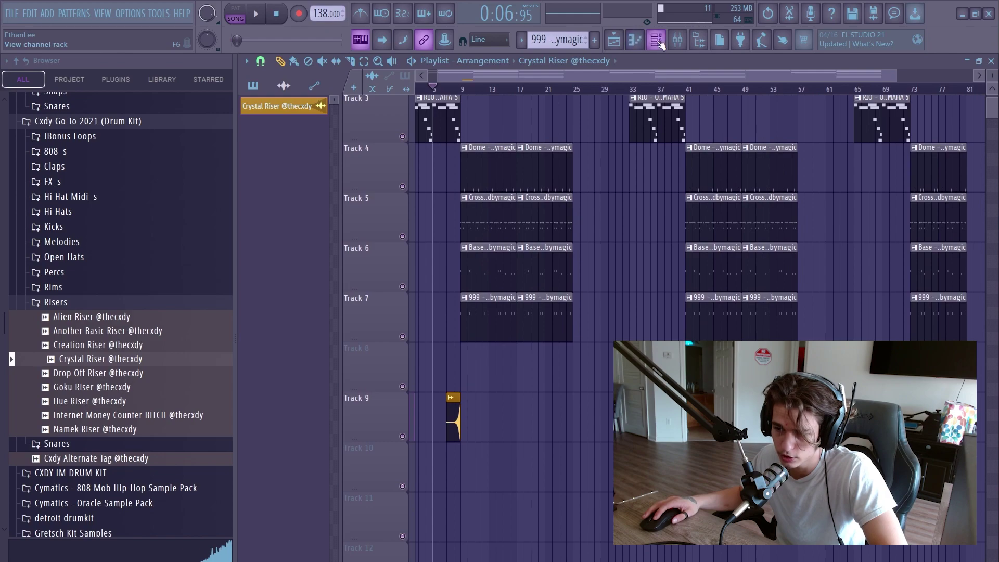
{"action": "key", "text": "F6"}
{"action": "left_click", "coordinate": [364, 165]}
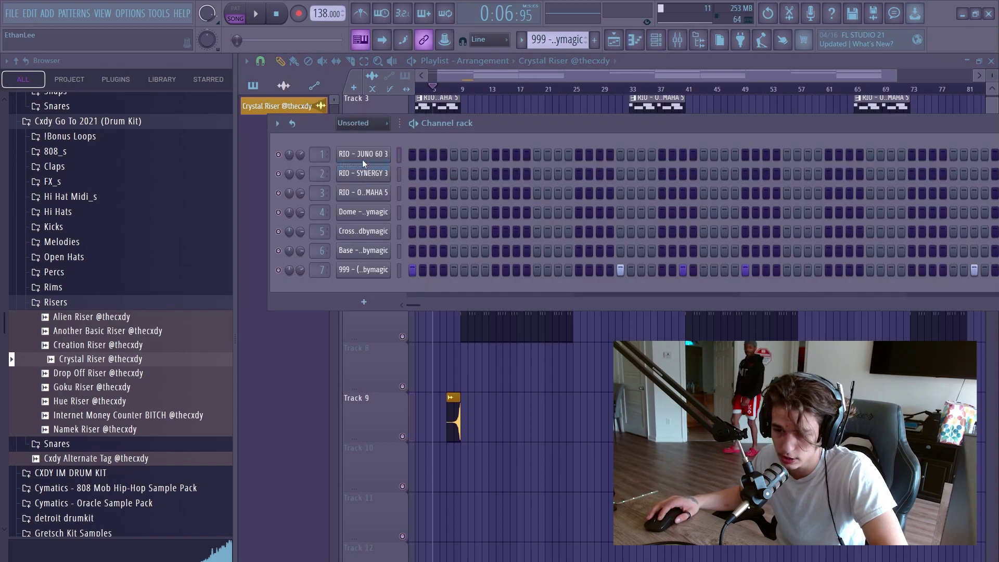
{"action": "left_click_drag", "start_coordinate": [597, 364], "coordinate": [653, 241]}
{"action": "scroll", "coordinate": [627, 244], "scroll_direction": "down", "scroll_amount": 2}
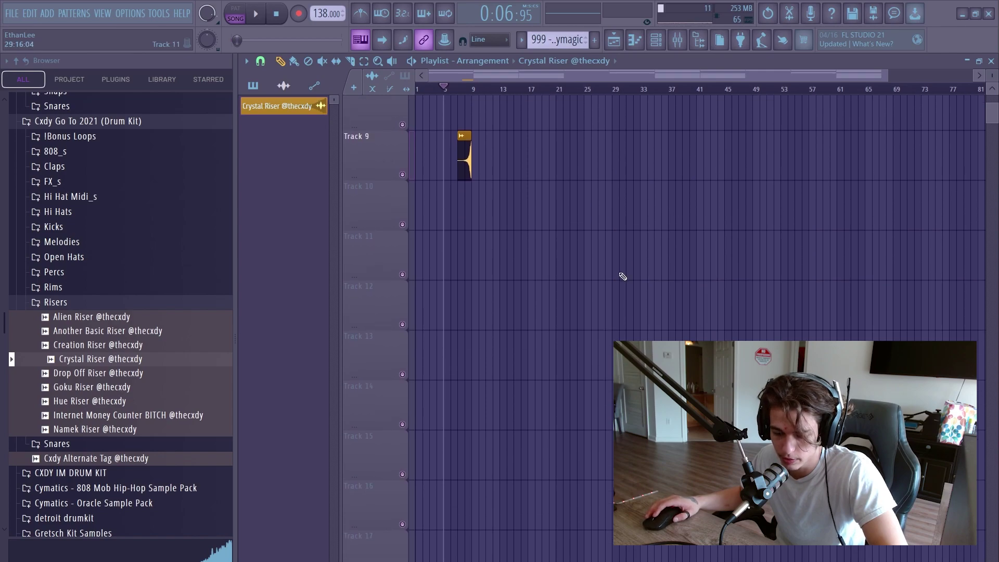
{"action": "scroll", "coordinate": [602, 274], "scroll_direction": "up", "scroll_amount": 2}
{"action": "scroll", "coordinate": [713, 272], "scroll_direction": "down", "scroll_amount": 2}
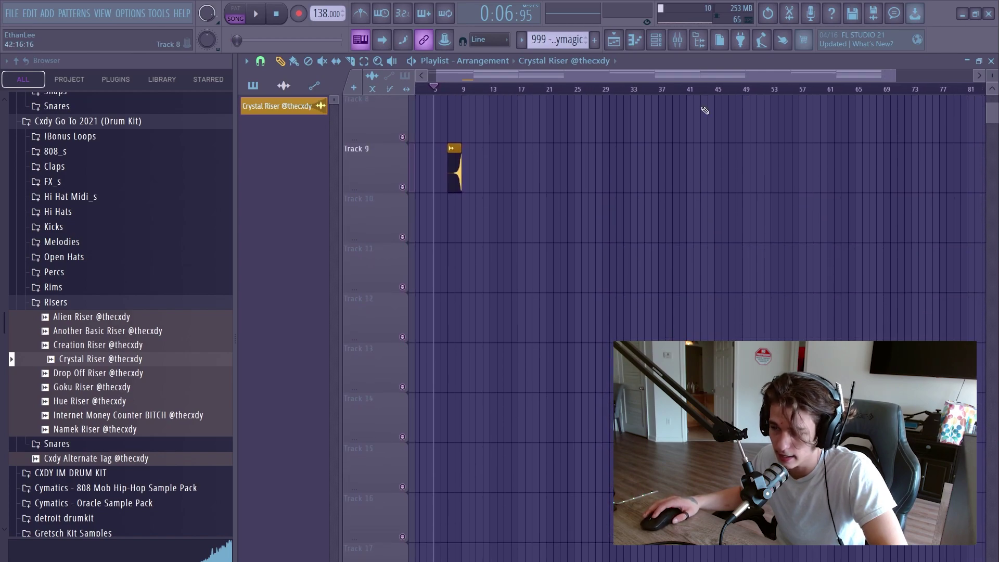
{"action": "left_click", "coordinate": [677, 40]}
{"action": "left_click", "coordinate": [614, 41]}
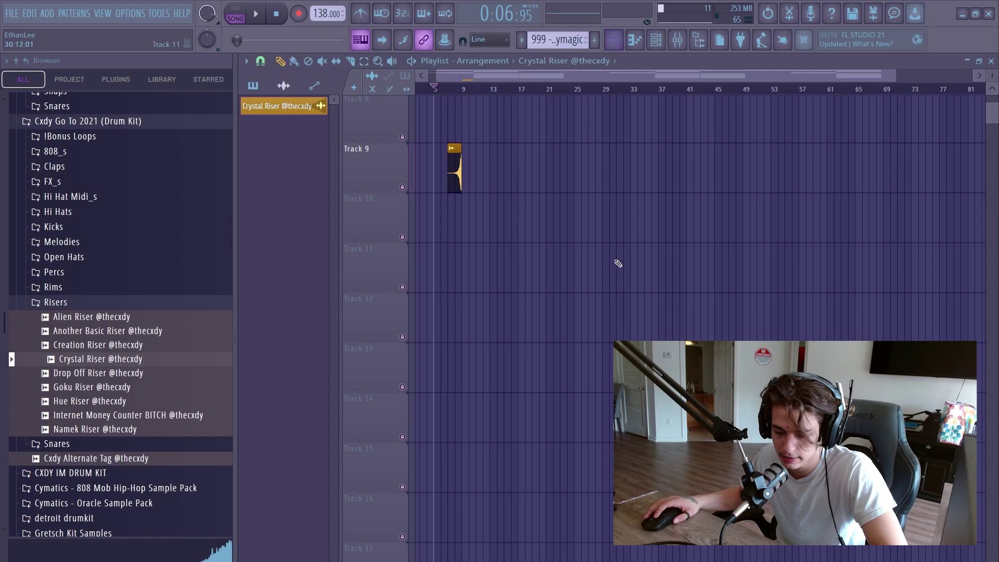
{"action": "scroll", "coordinate": [618, 264], "scroll_direction": "up", "scroll_amount": 2}
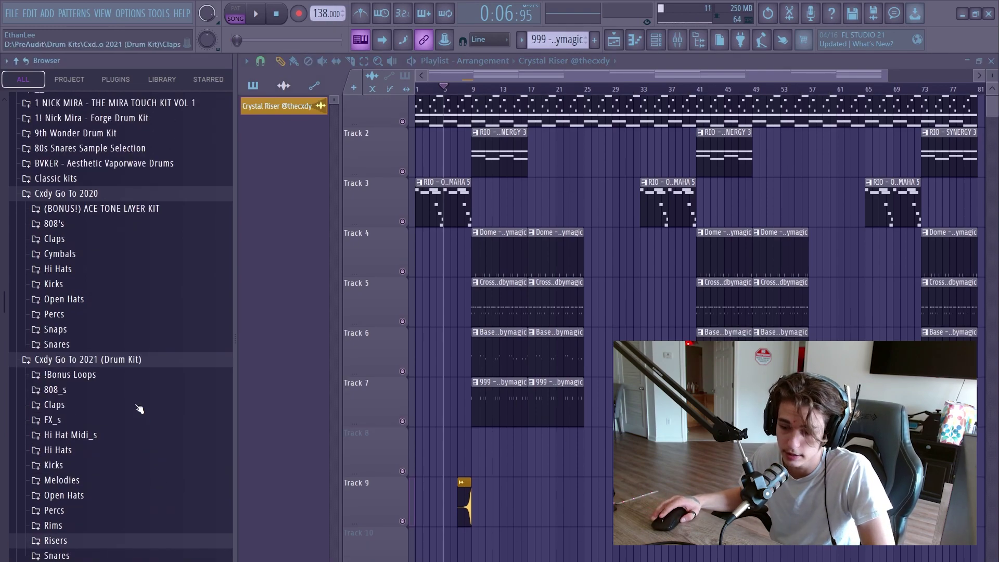
Step: Collapse the Cxdy Go To 2021 and Cxdy Go To 2020 drum kit folders in the sample browser
{"action": "scroll", "coordinate": [136, 406], "scroll_direction": "up", "scroll_amount": 1}
{"action": "left_click", "coordinate": [107, 375]}
{"action": "left_click", "coordinate": [82, 209]}
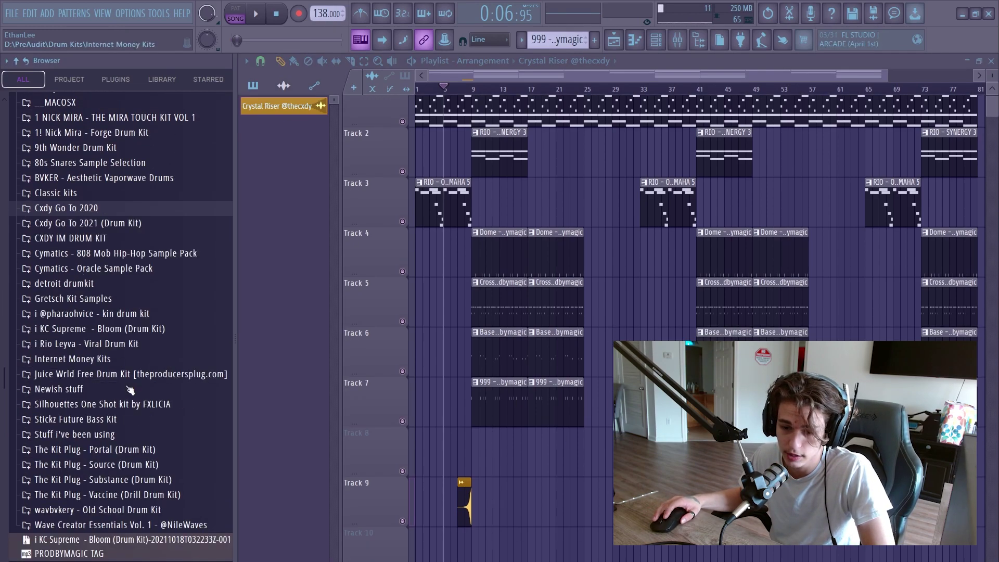
{"action": "scroll", "coordinate": [130, 390], "scroll_direction": "up", "scroll_amount": 10}
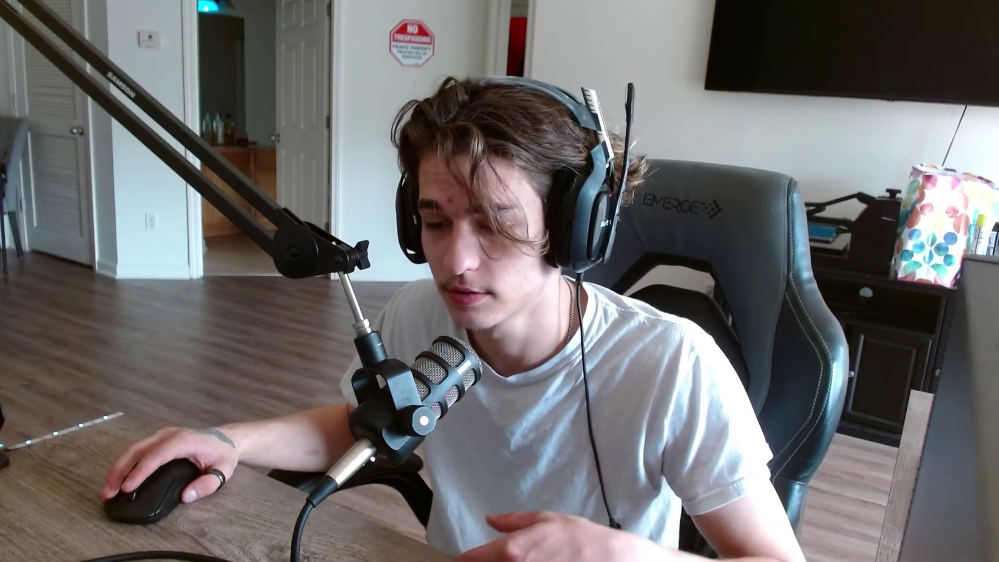